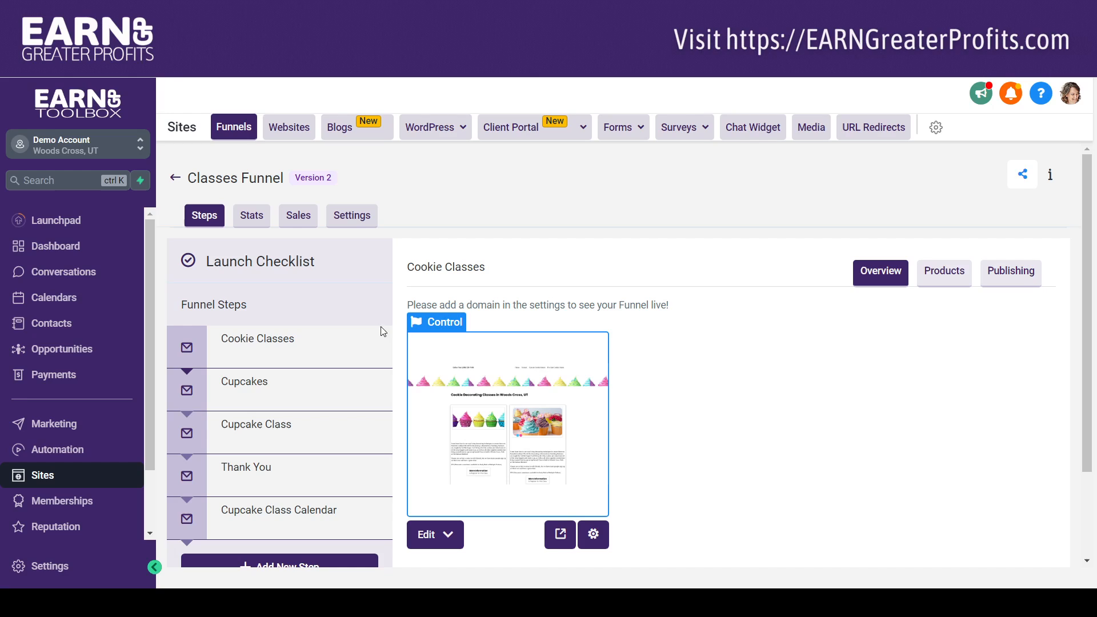
Open the Cupcake Class page in the editor, examine the Two Step Order element's button actions, and return to the funnel.
mouse_move(370, 479)
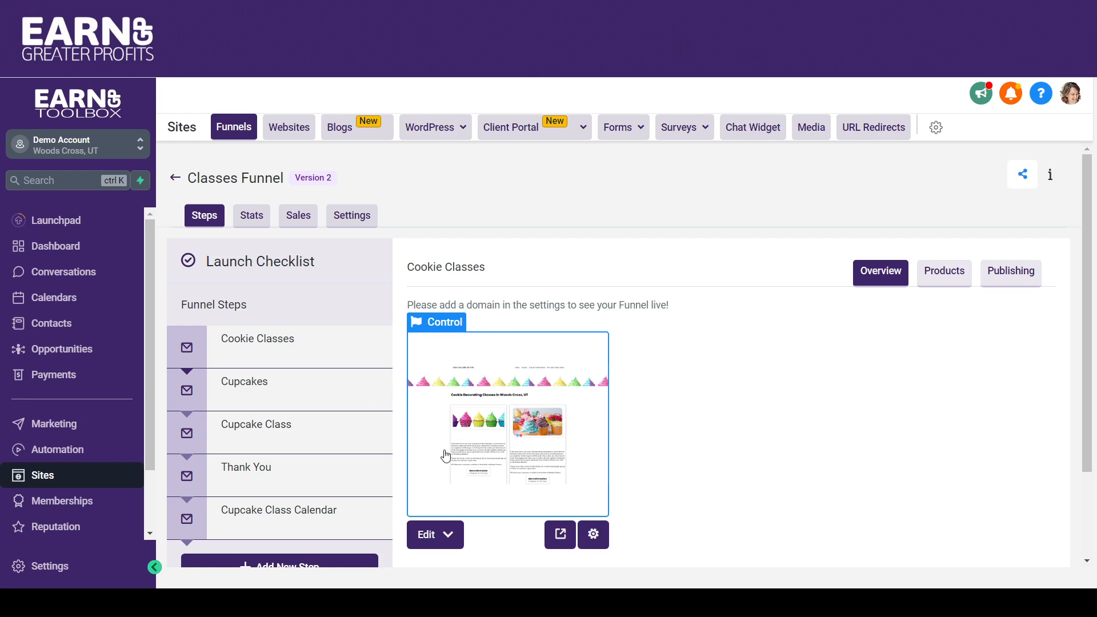
click(262, 429)
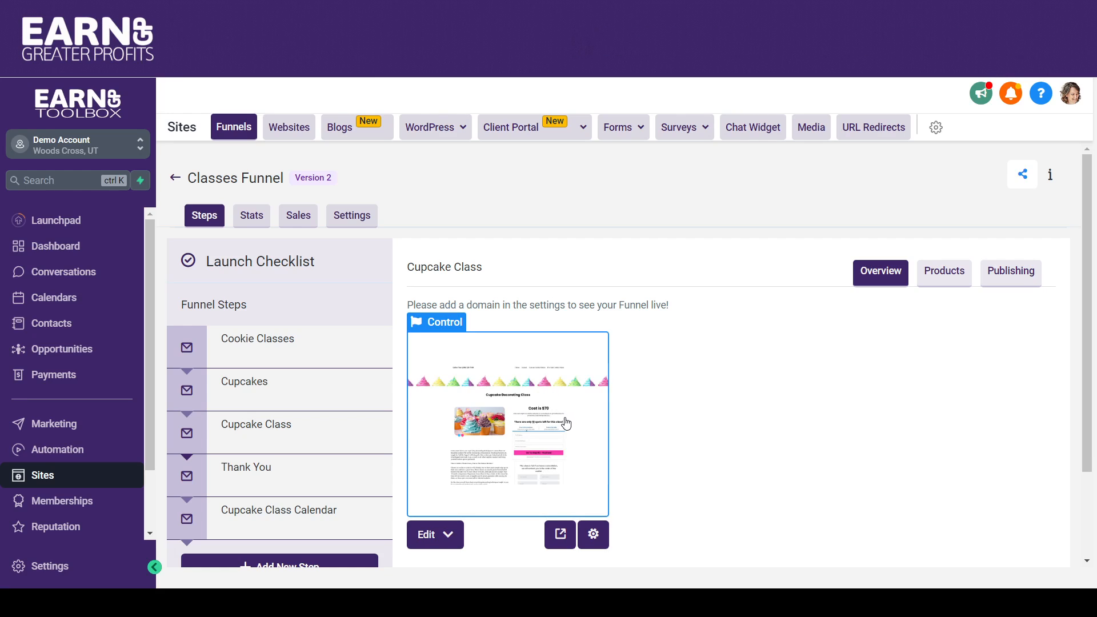
click(566, 423)
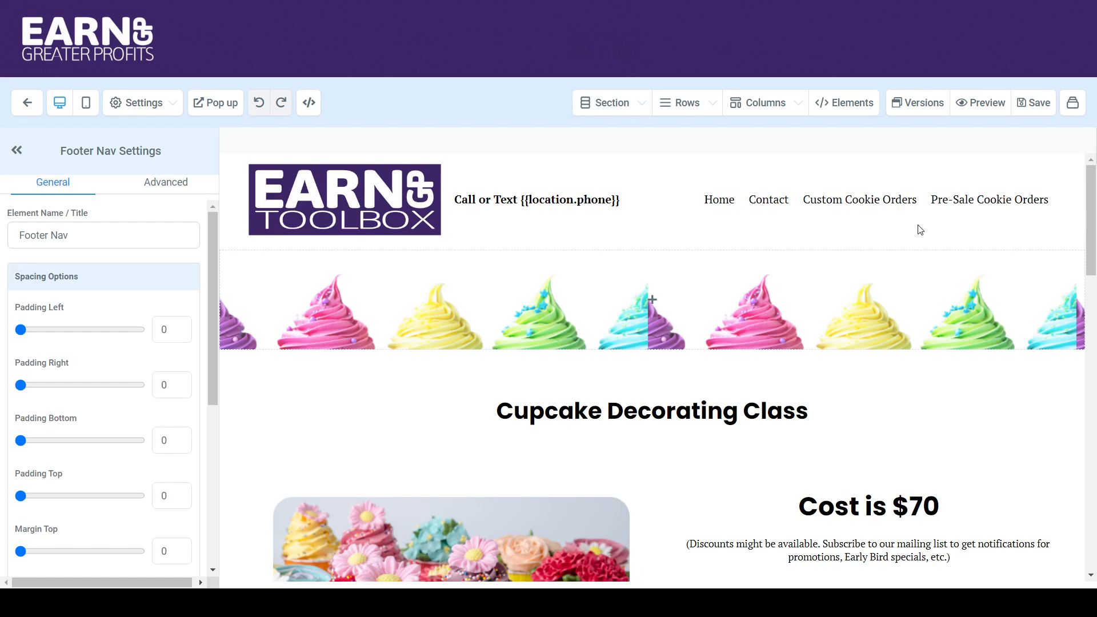
drag(1091, 194, 1094, 298)
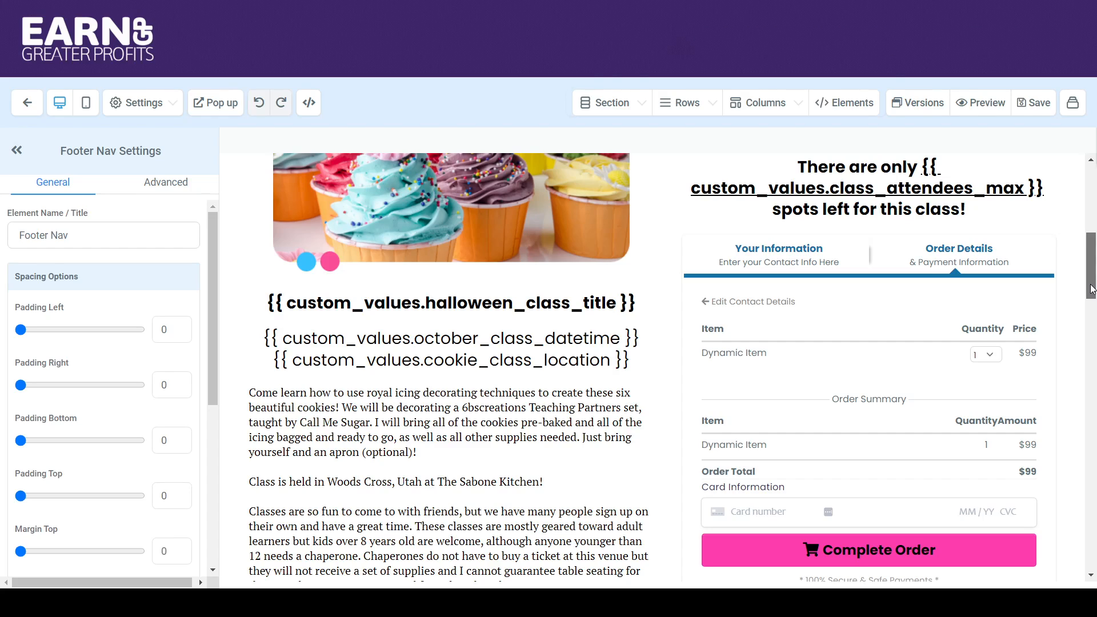
click(937, 293)
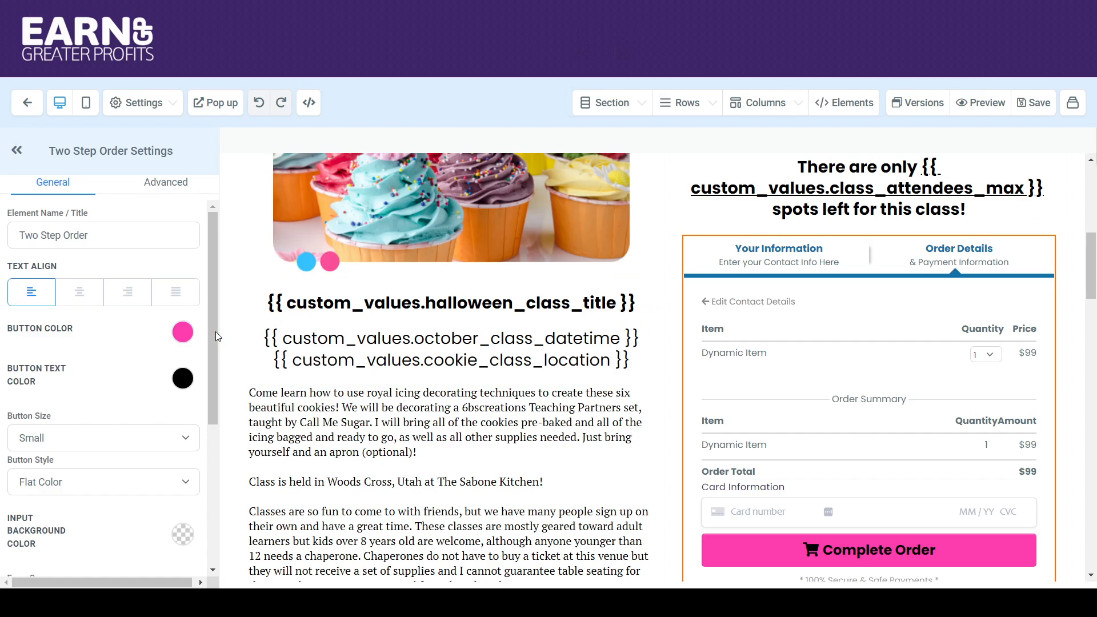
drag(215, 331, 230, 496)
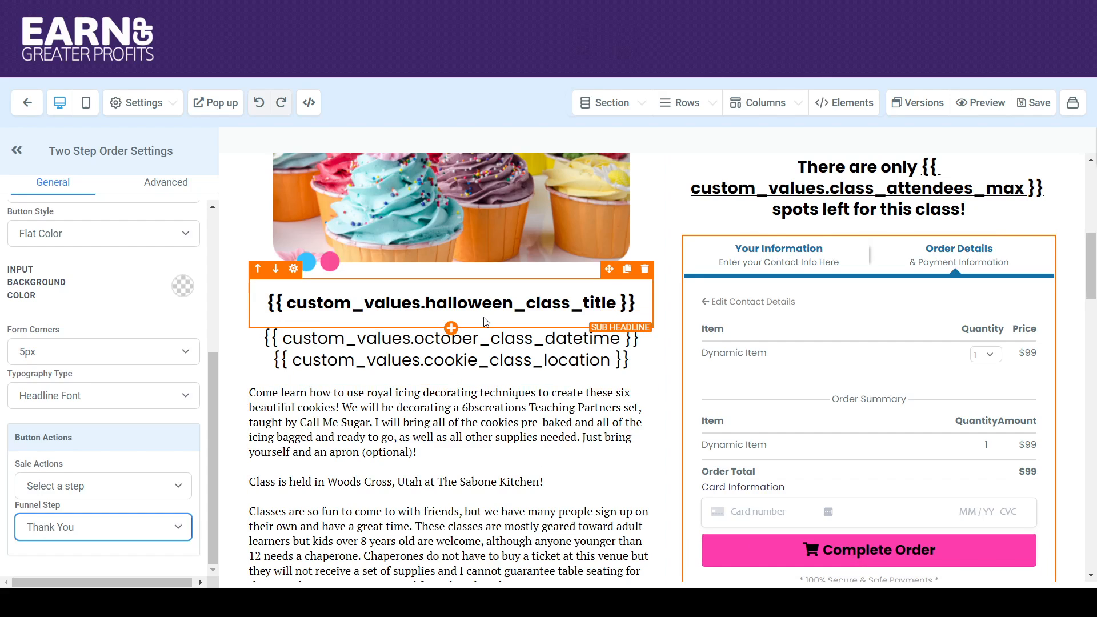
click(25, 111)
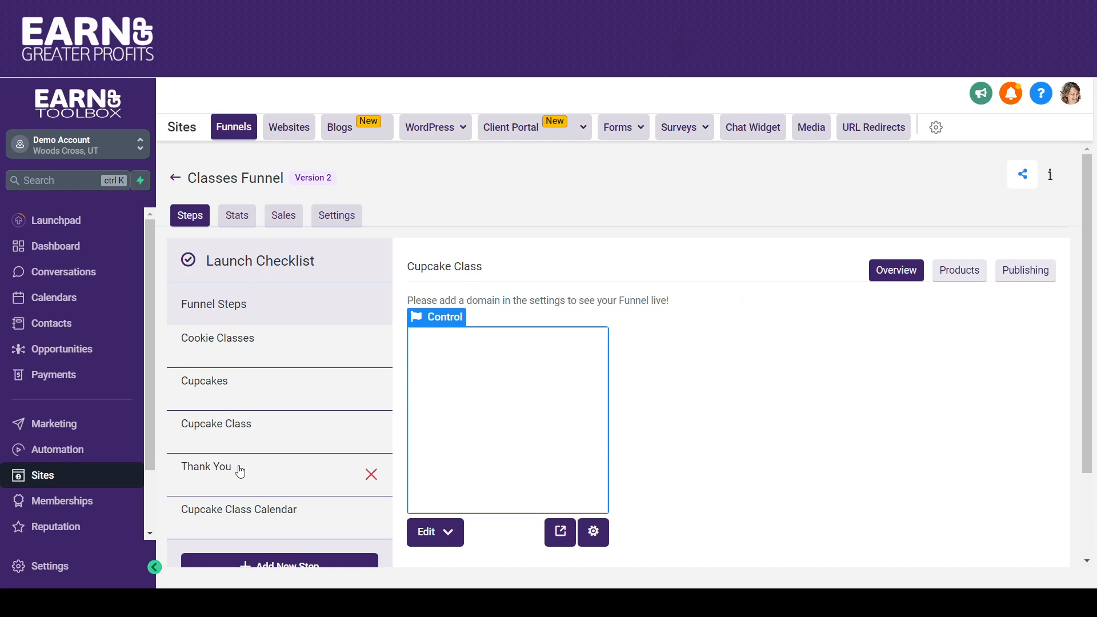
Open the Thank You step's page of the Classes Funnel in the page editor.
click(240, 472)
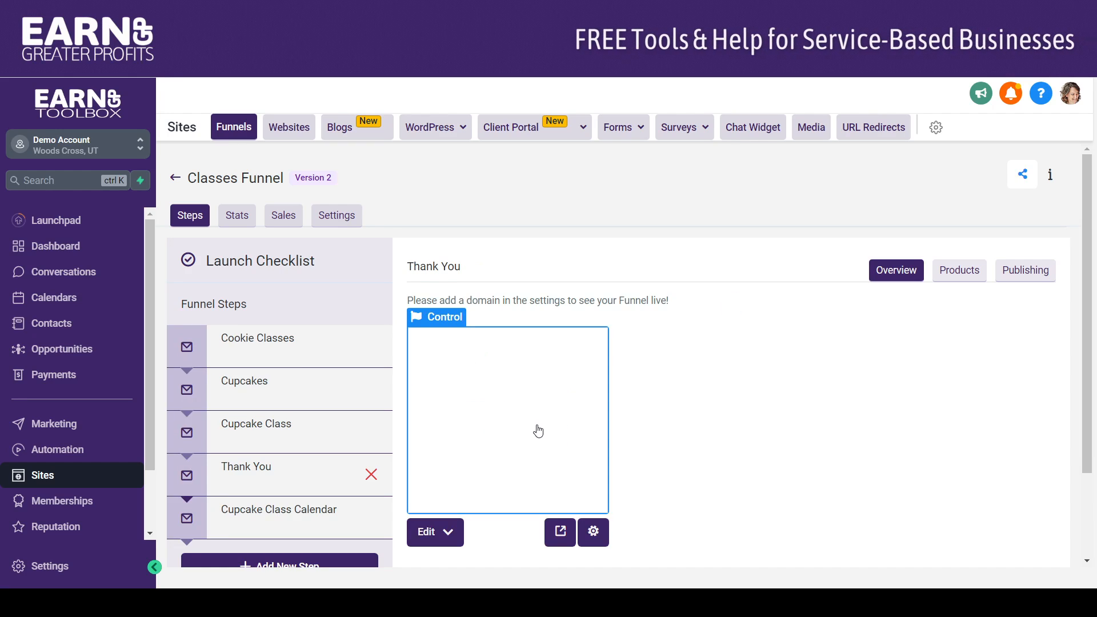
click(480, 422)
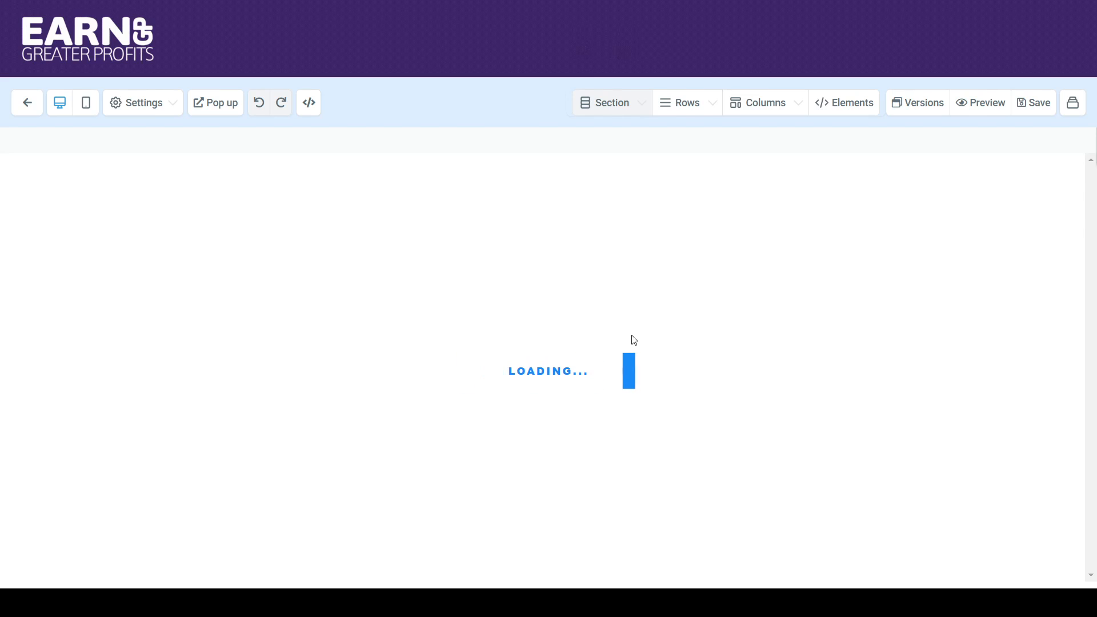
scroll(632, 339, down, 5)
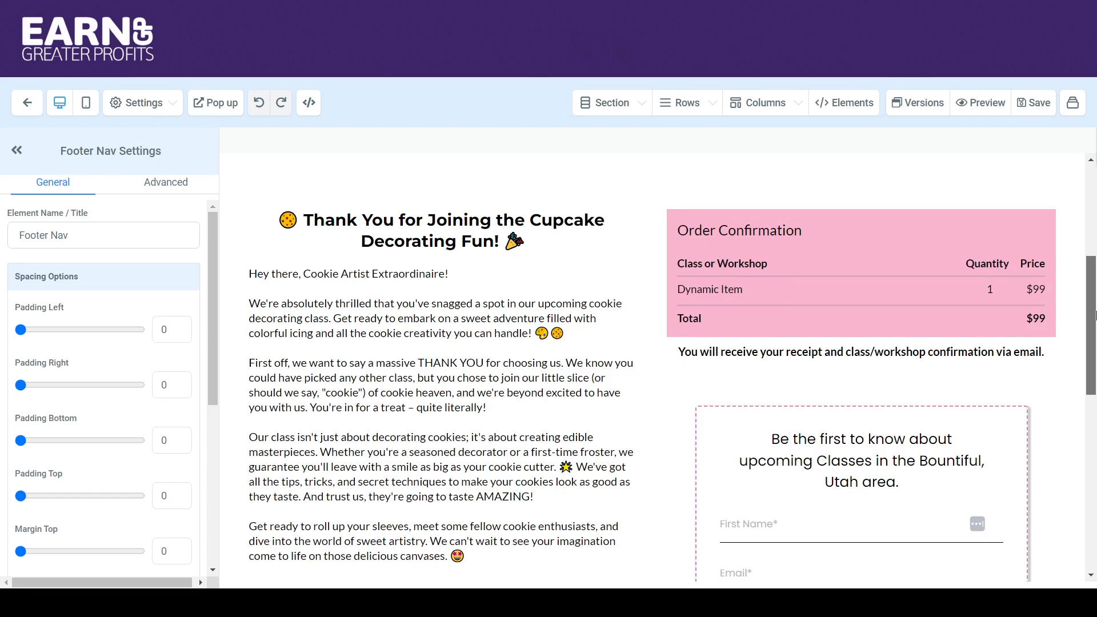
drag(1094, 313, 1094, 293)
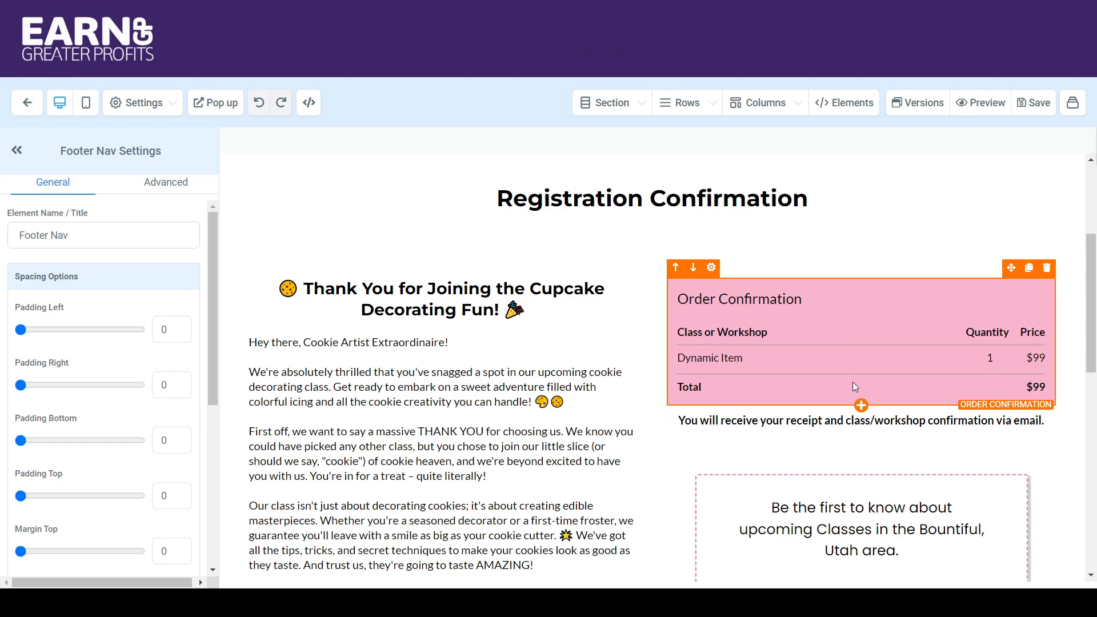
Add a second Order Confirmation element below the existing one and delete it again.
click(861, 405)
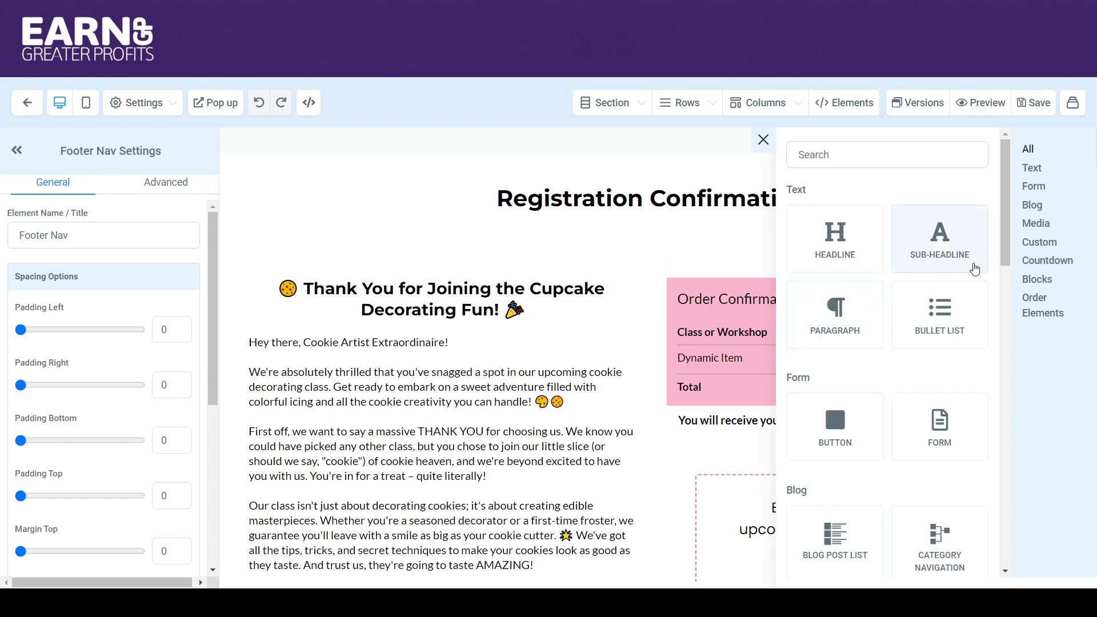
drag(1005, 245, 987, 456)
scroll(987, 456, down, 6)
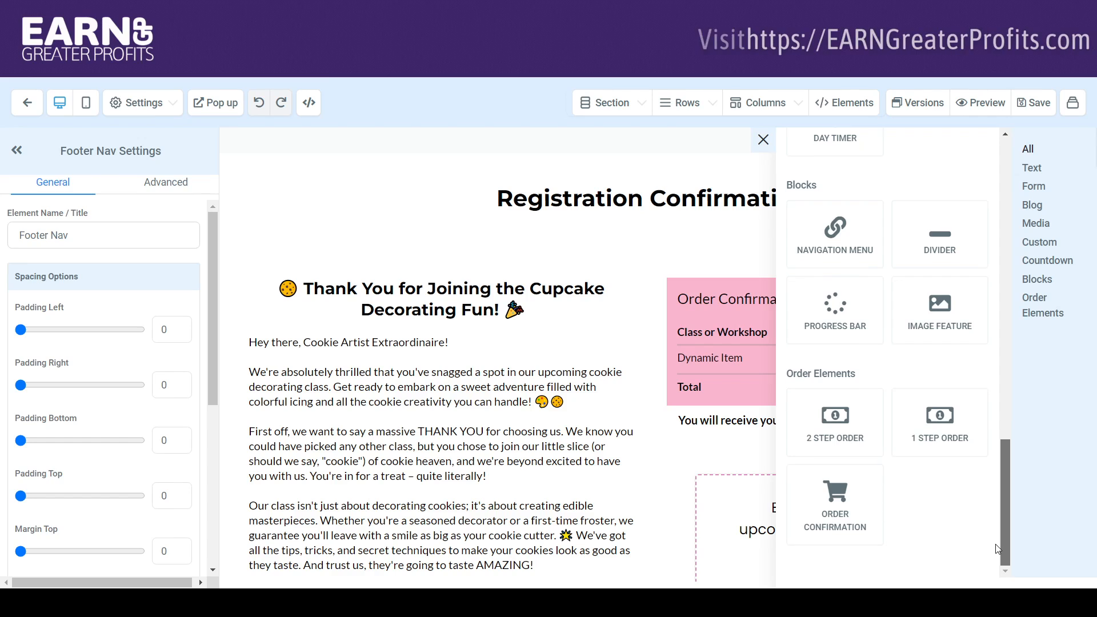
click(838, 521)
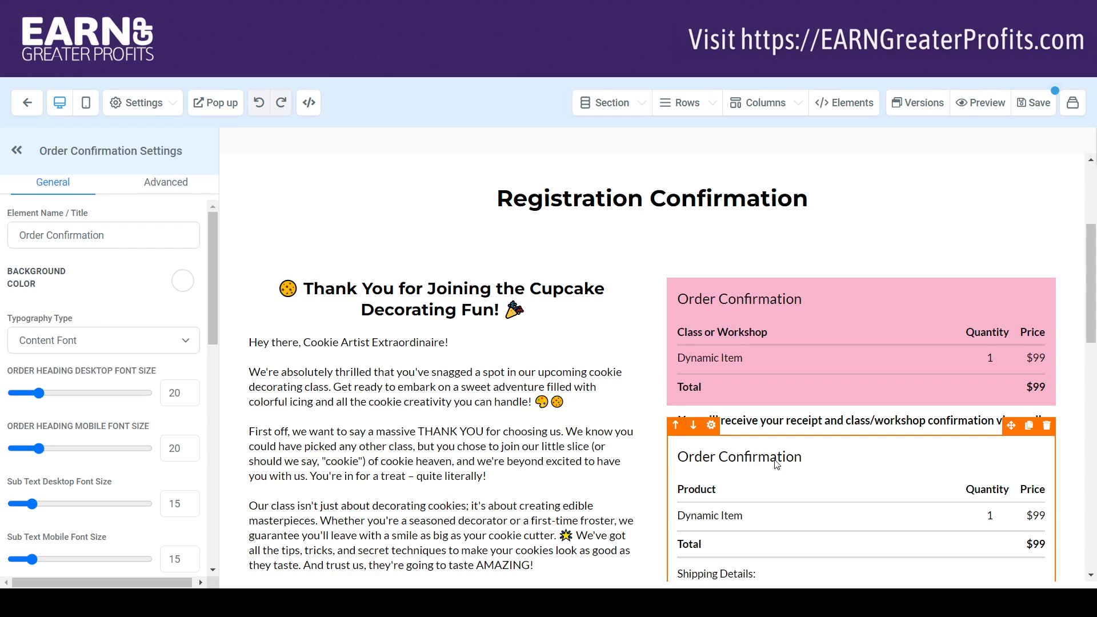
scroll(825, 359, down, 3)
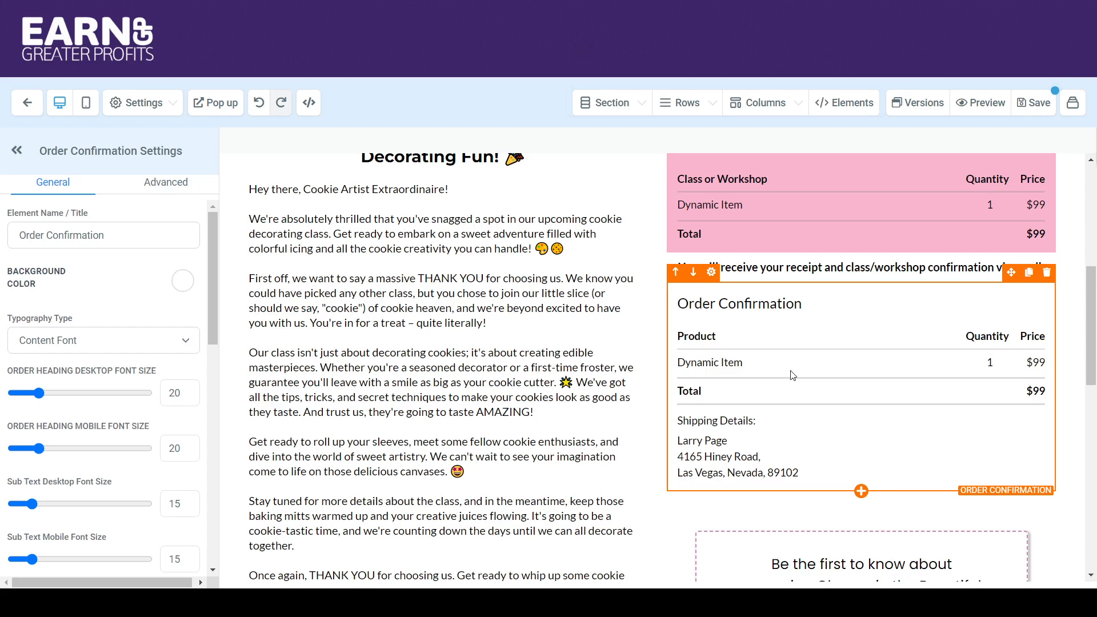
click(1046, 273)
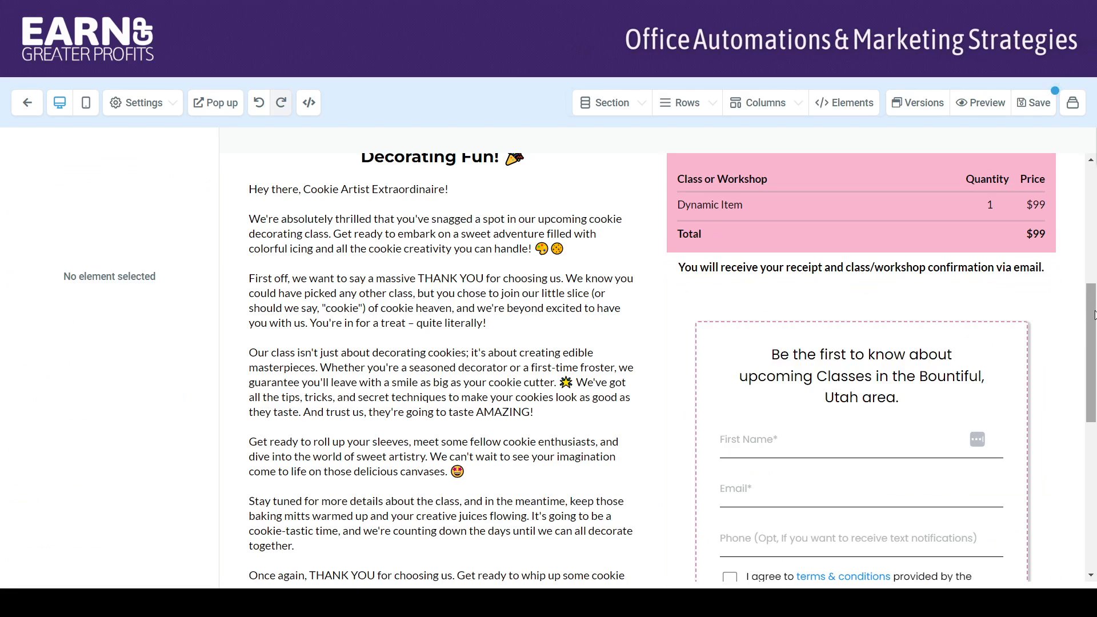
Select the pink Order Confirmation element and open its advanced settings.
scroll(1094, 314, up, 2)
click(883, 290)
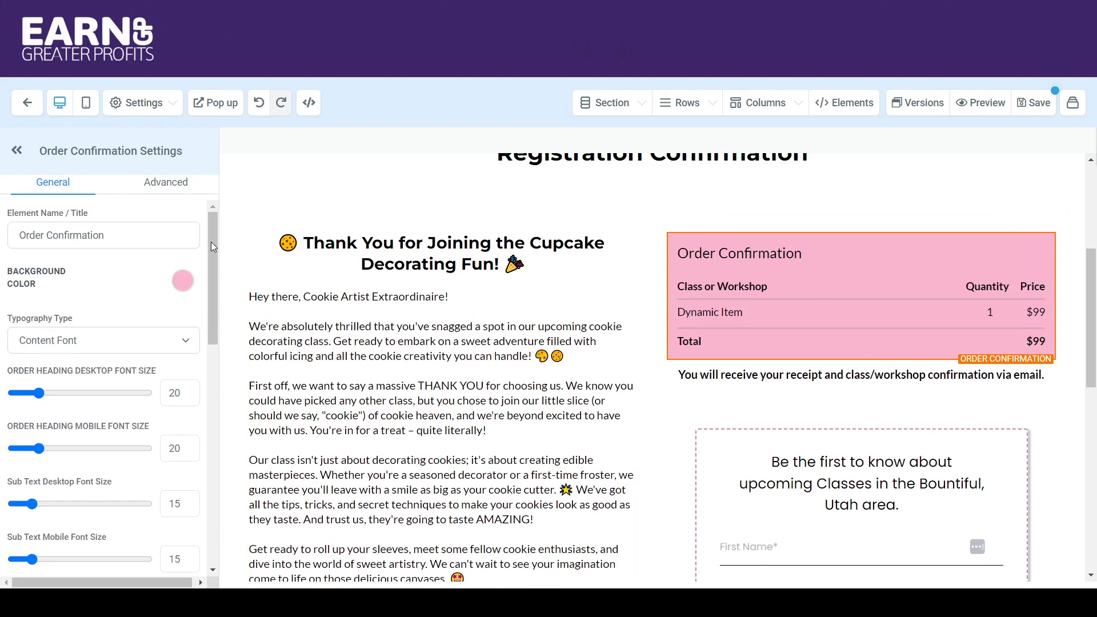
drag(210, 241, 214, 492)
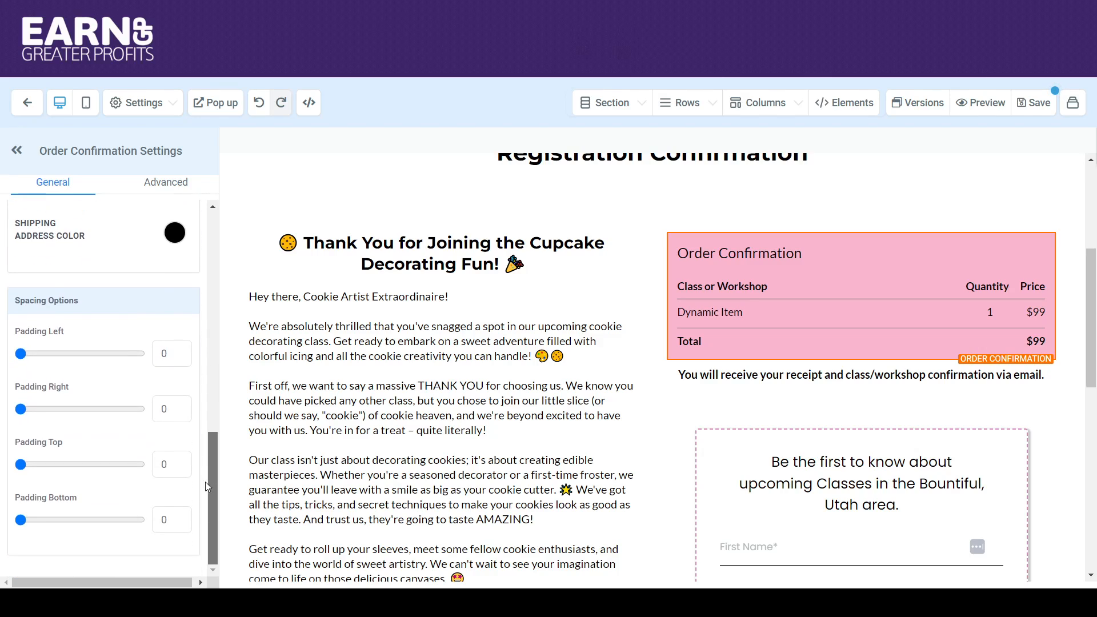
click(160, 184)
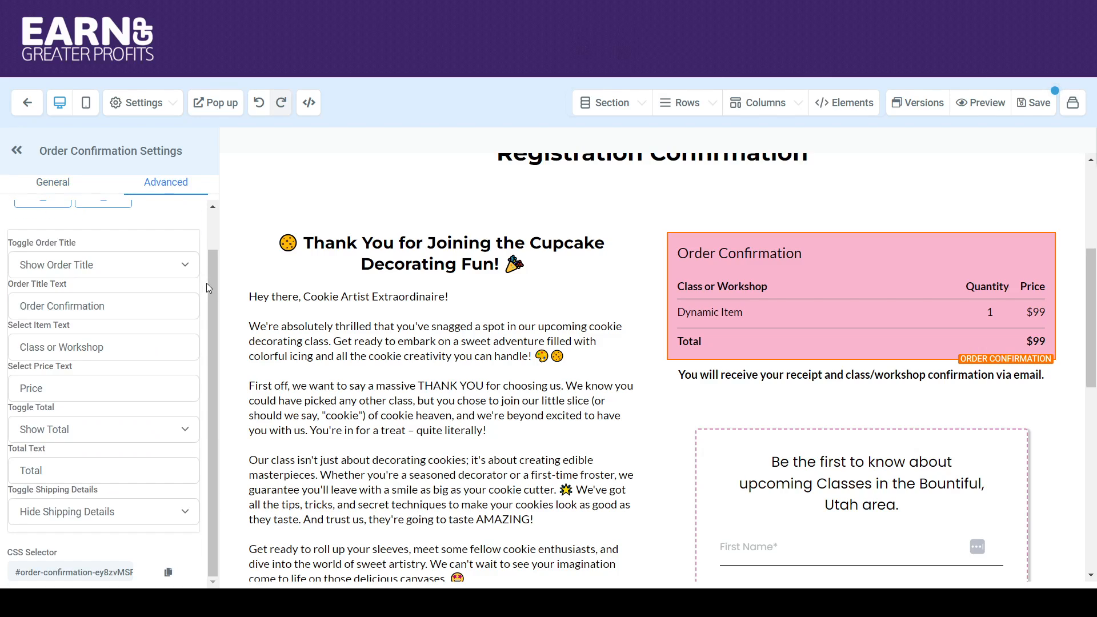
drag(211, 282, 208, 232)
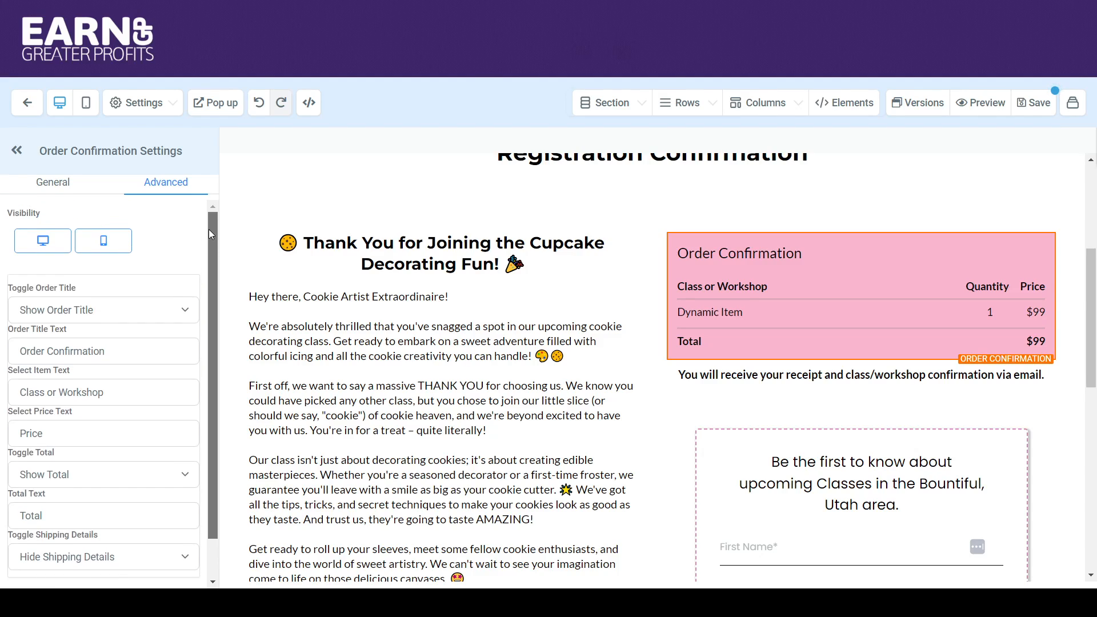
Try hiding the order title of the Order Confirmation element and switch it back to Show Order Title.
click(185, 314)
click(163, 342)
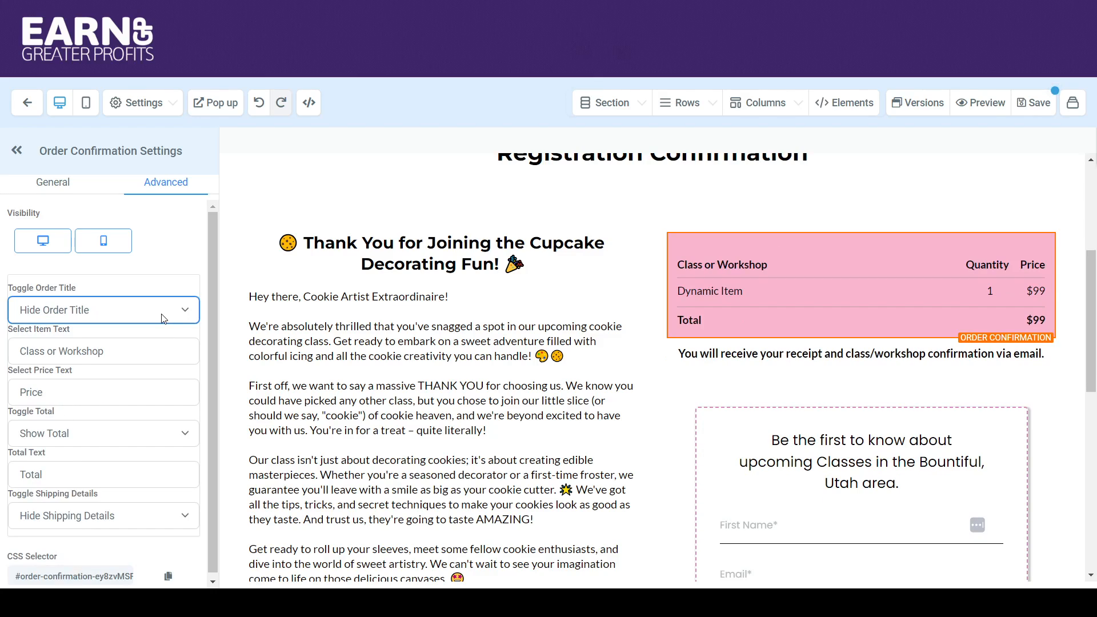
click(159, 333)
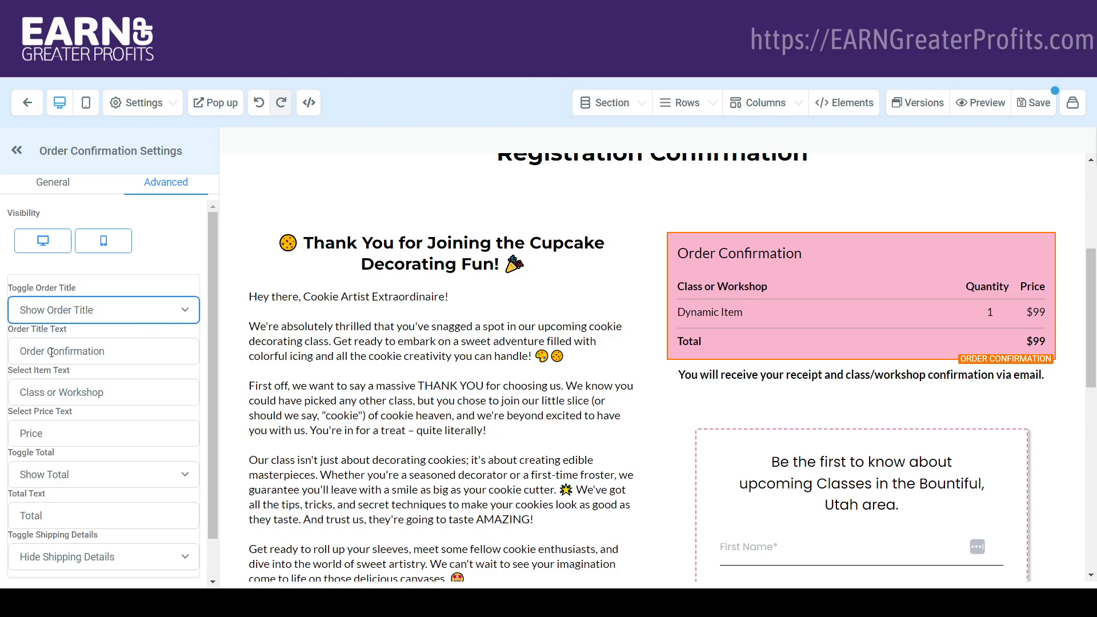
Change the Order Confirmation element's order title text to "Class Registration Confirmation".
drag(44, 350, 15, 346)
text(Class)
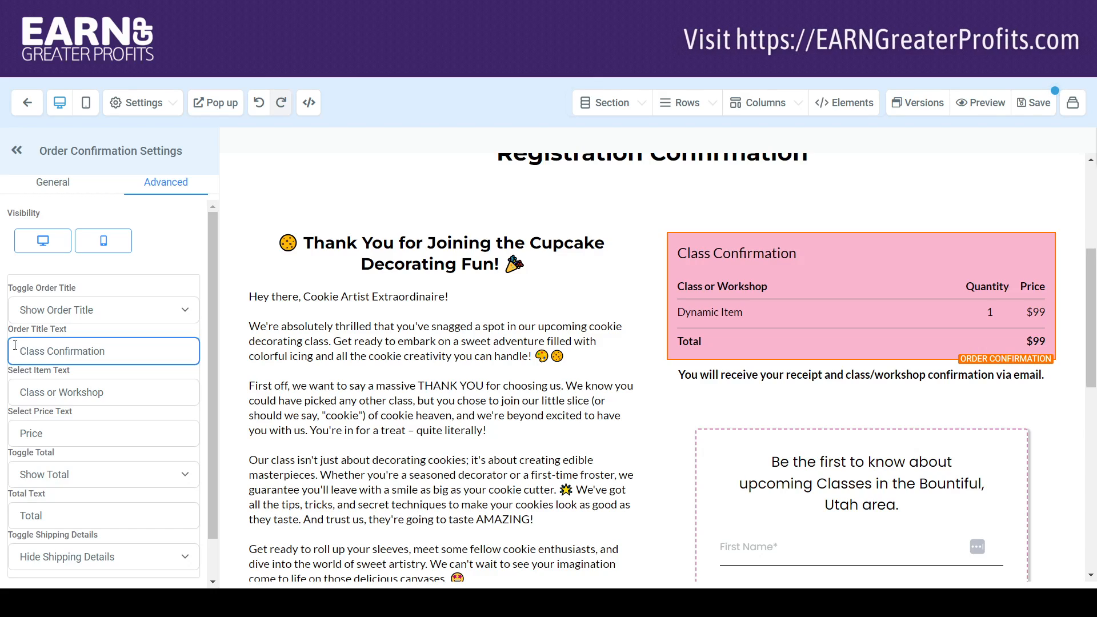
text( Registration)
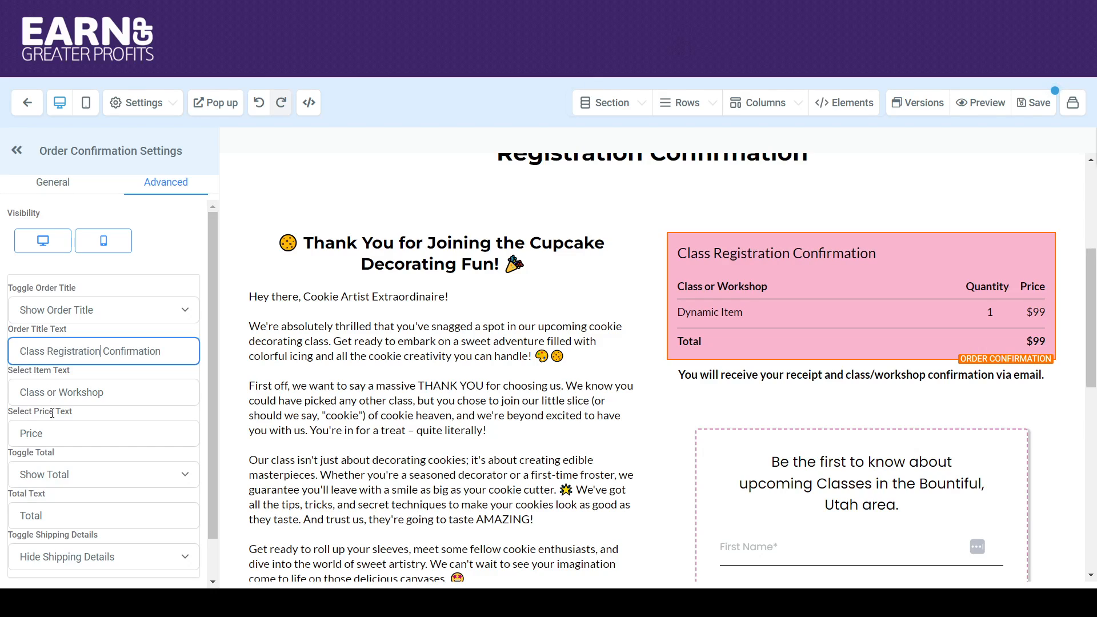
click(113, 400)
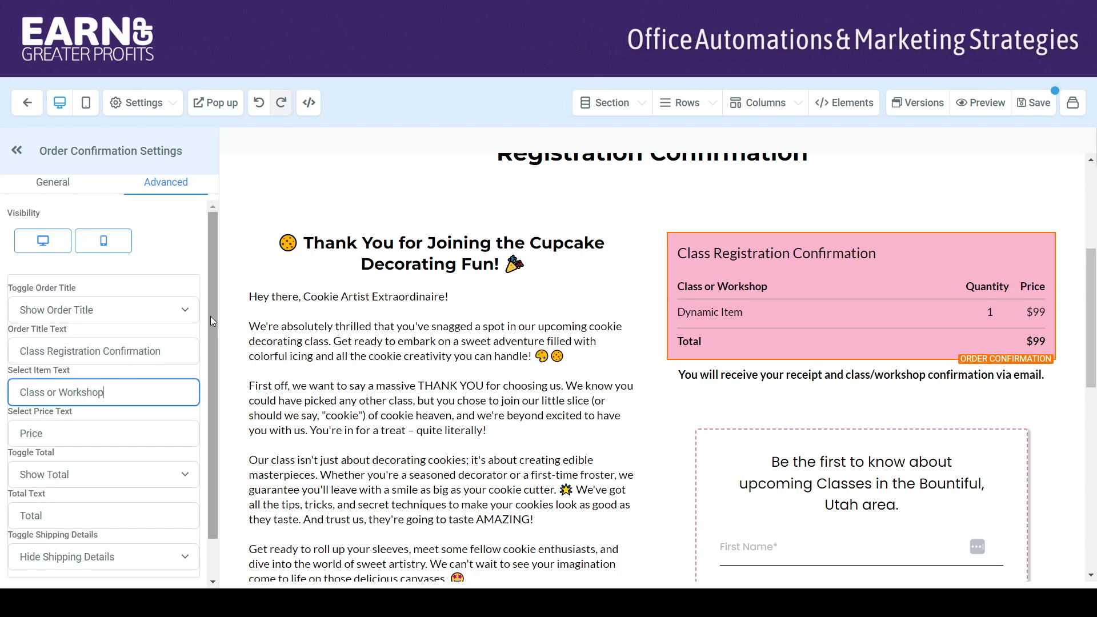
Try showing the shipping details in the Order Confirmation element and switch back to Hide Shipping Details.
drag(210, 317, 211, 362)
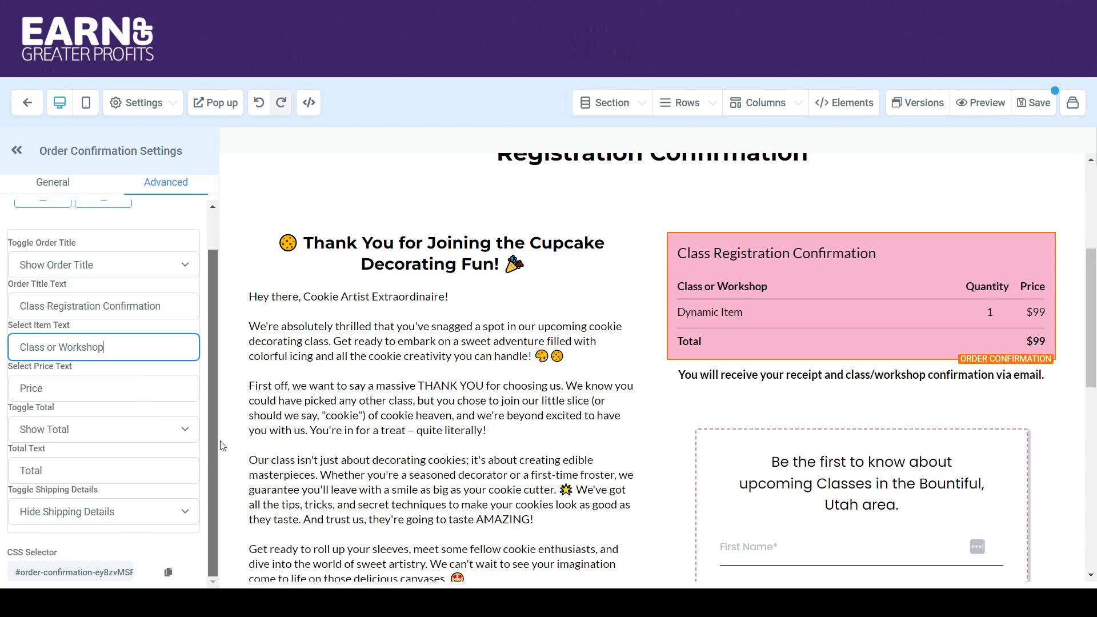
click(139, 517)
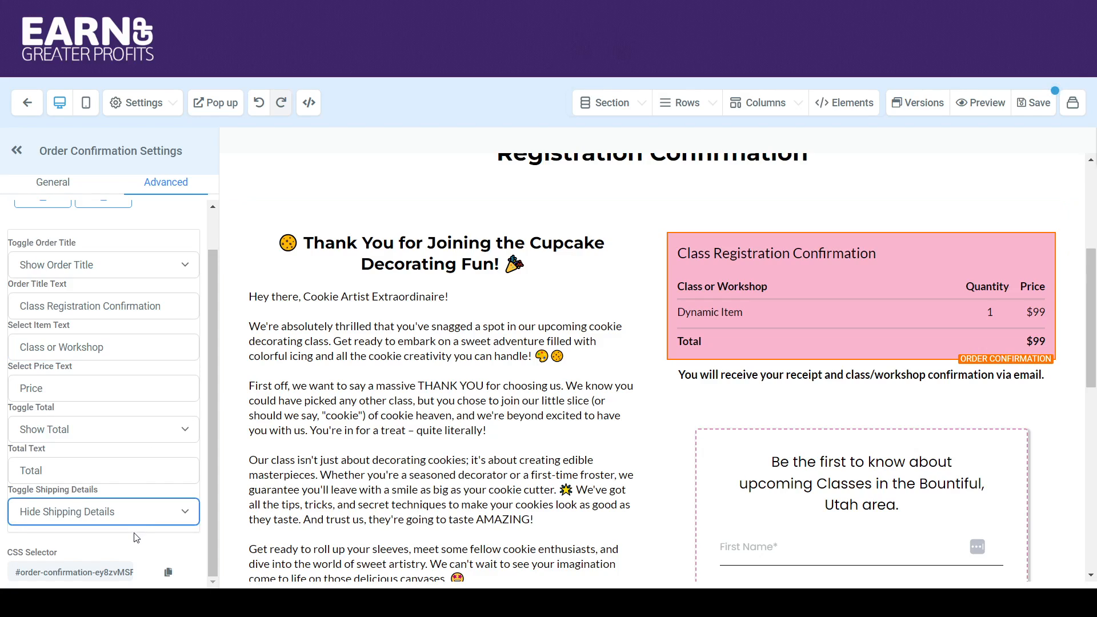
click(136, 537)
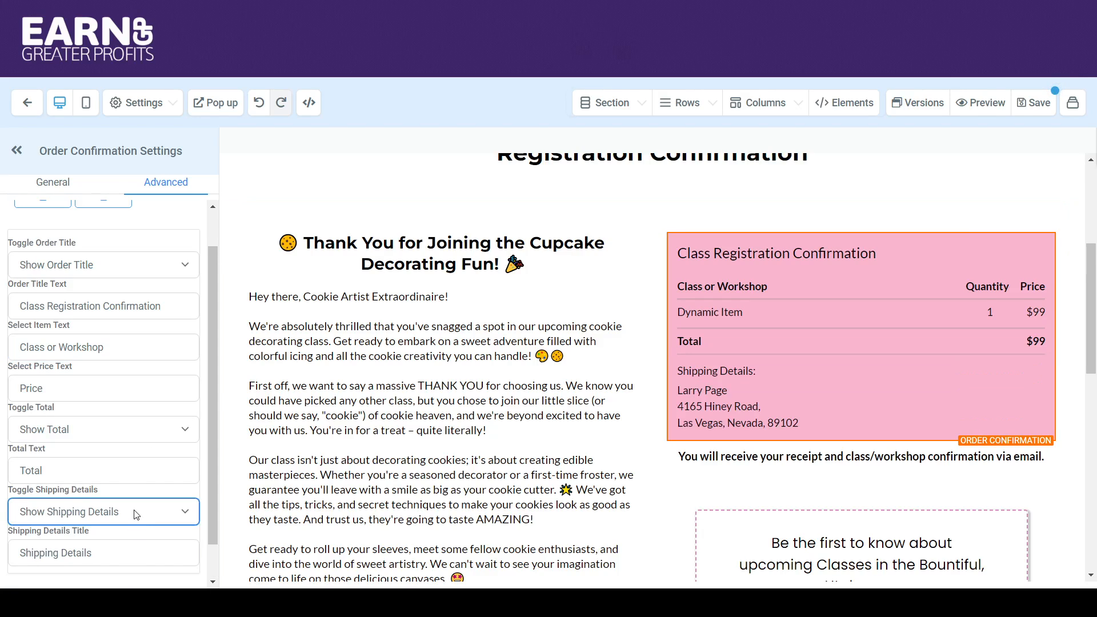
click(126, 551)
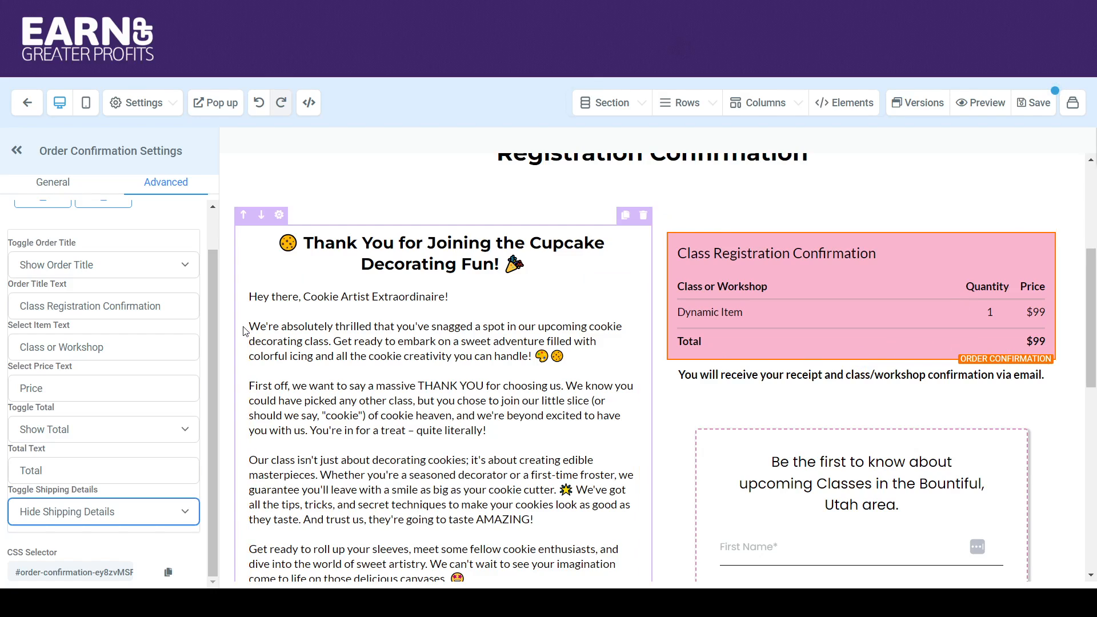
Save the Thank You page and leave the page editor.
scroll(215, 237, up, 1)
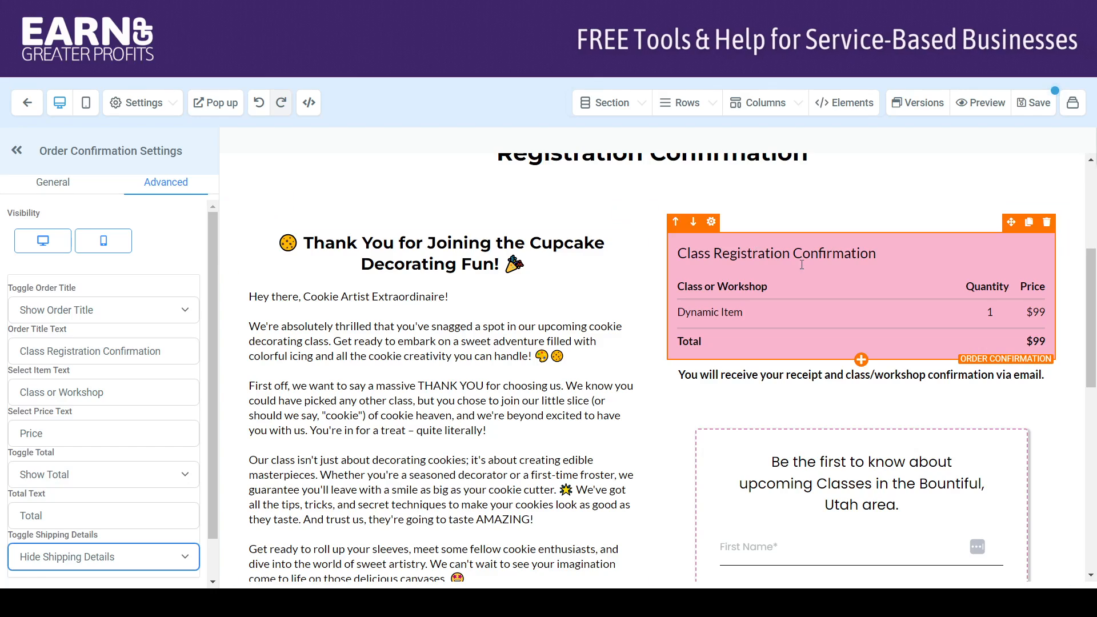
click(1038, 106)
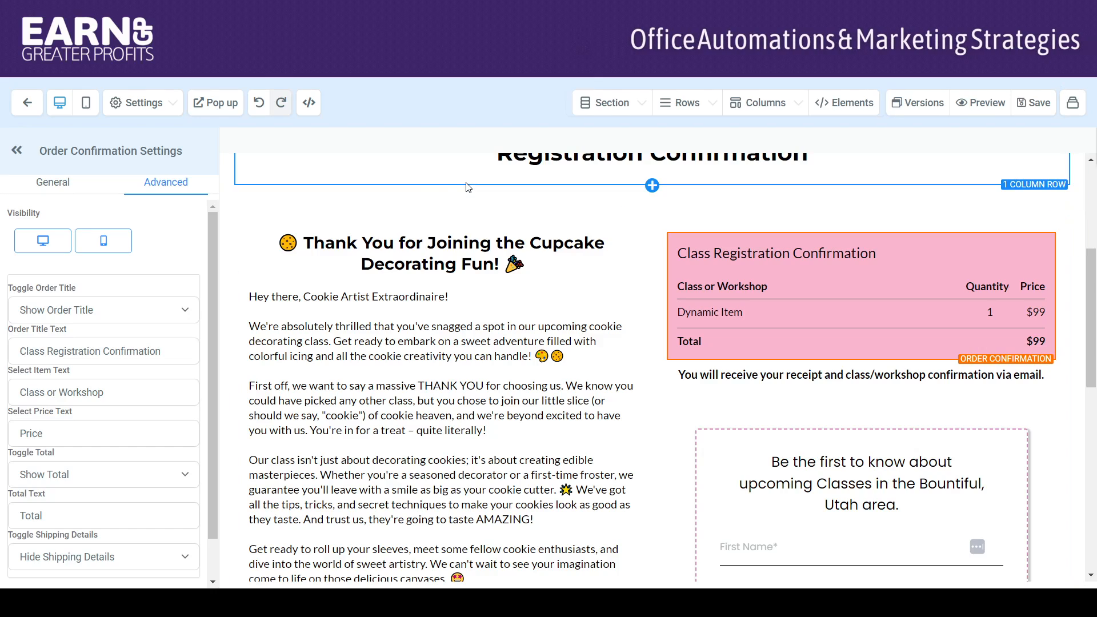
click(26, 105)
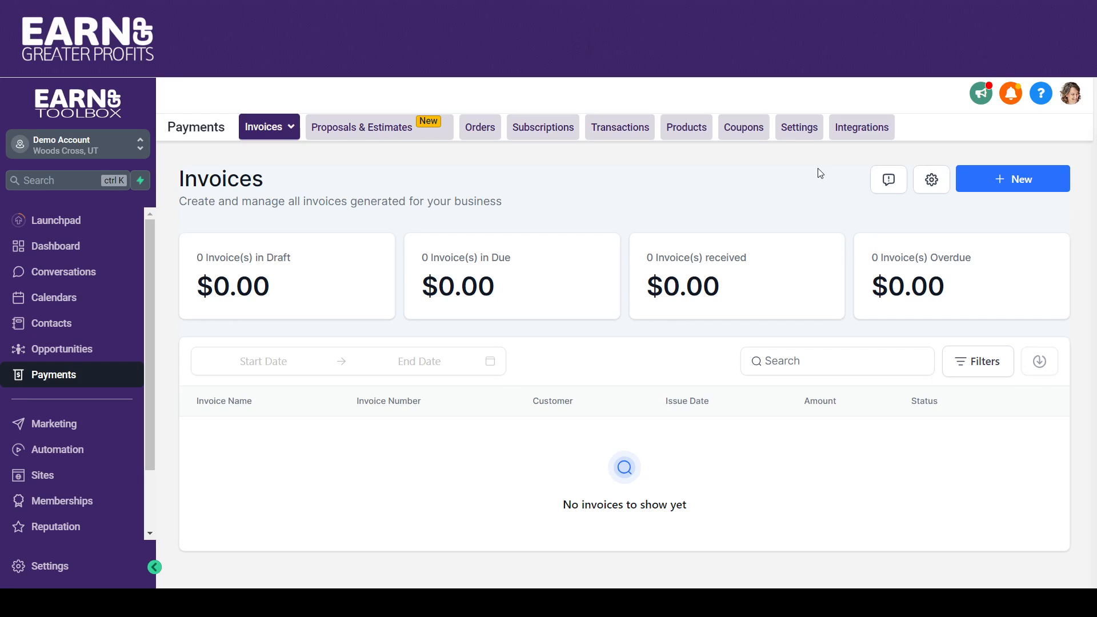
Review the payment provider integrations and the payment receipt settings, including the receipt email template.
click(860, 135)
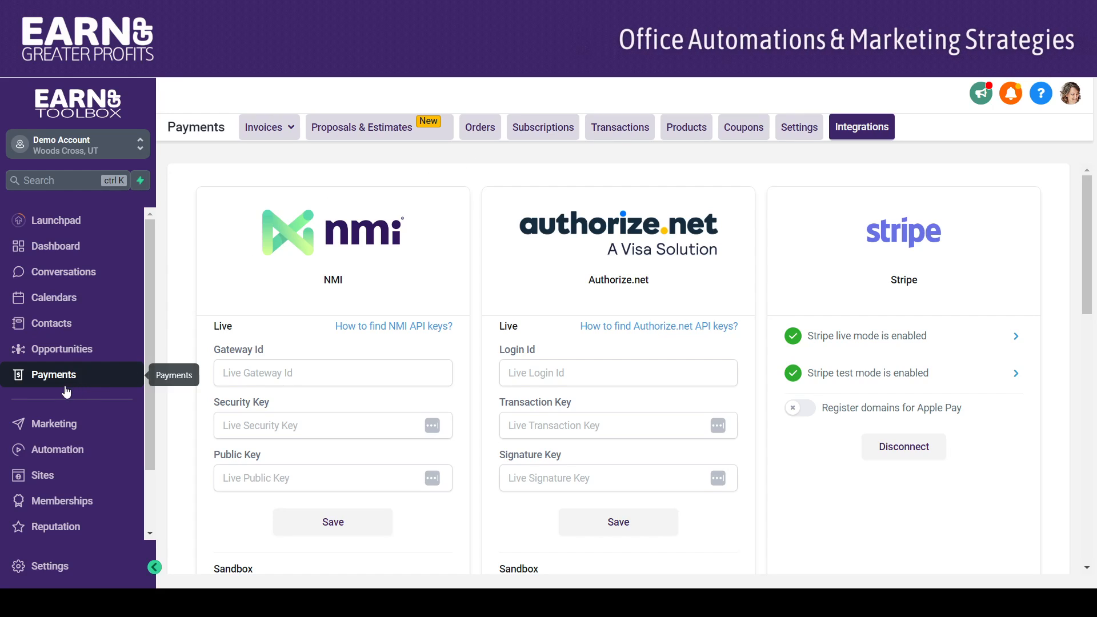
click(798, 129)
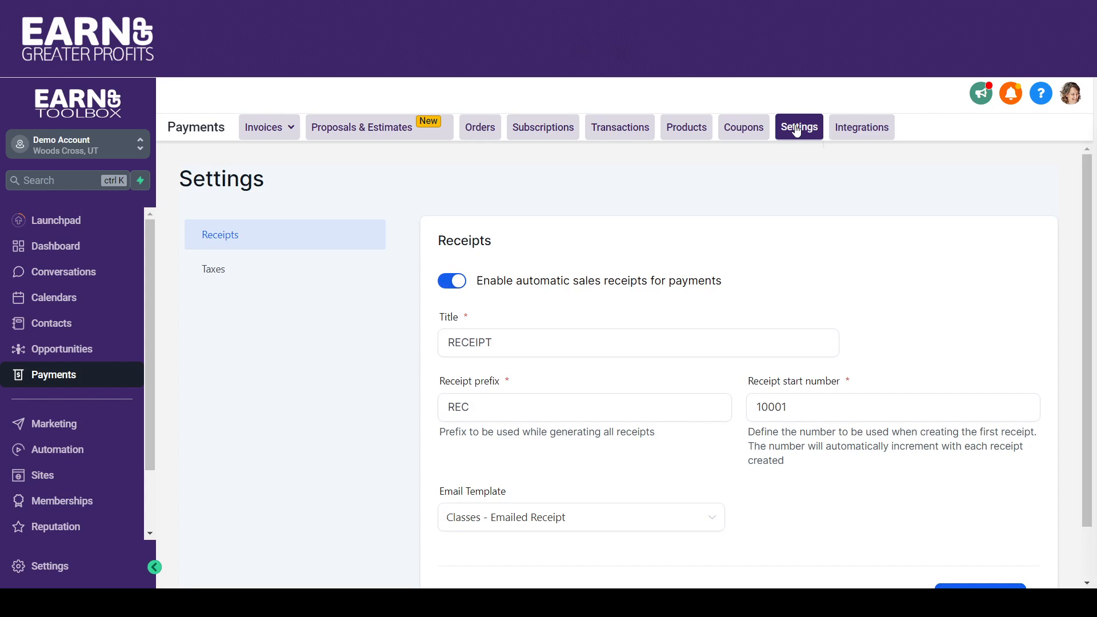
drag(1084, 171, 1086, 219)
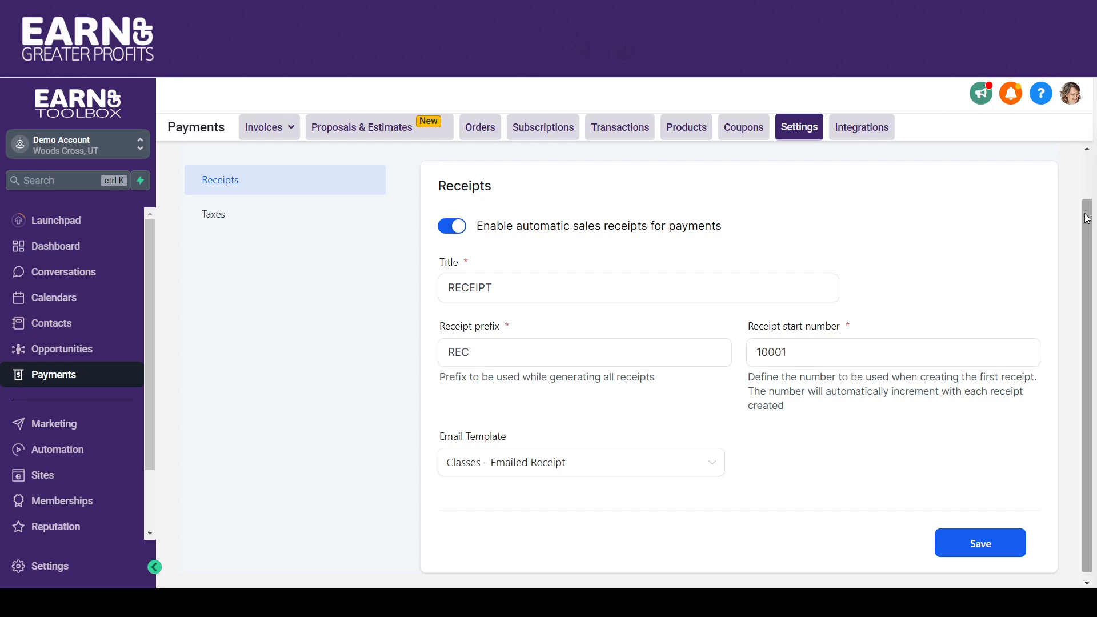
Switch automatic sales receipts for payments off and back on, and try to save the receipt settings.
click(456, 237)
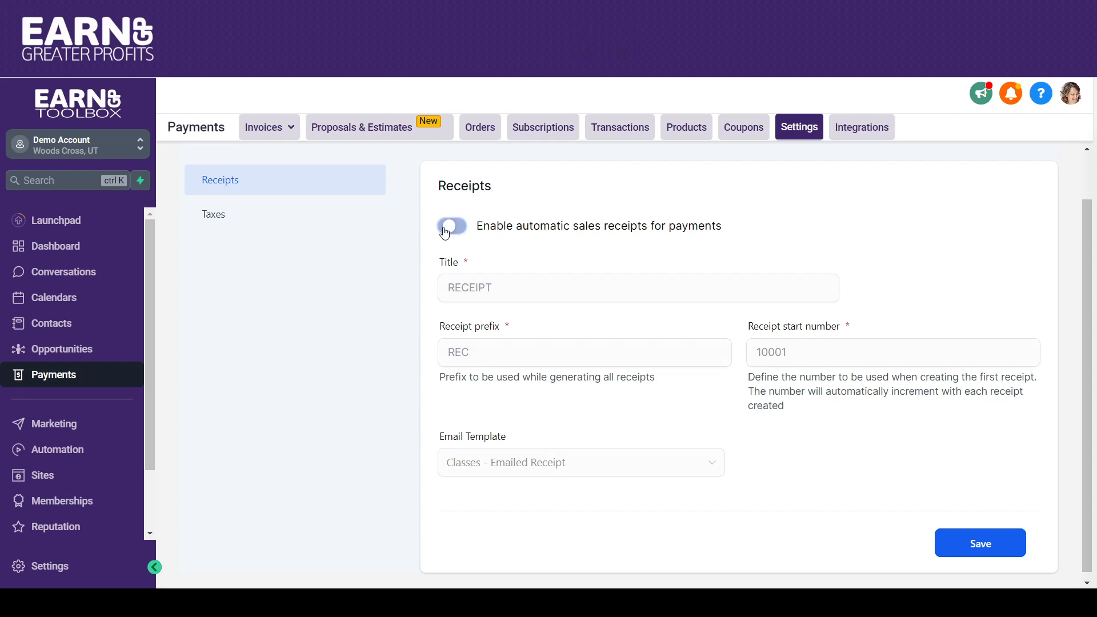
click(462, 234)
click(450, 292)
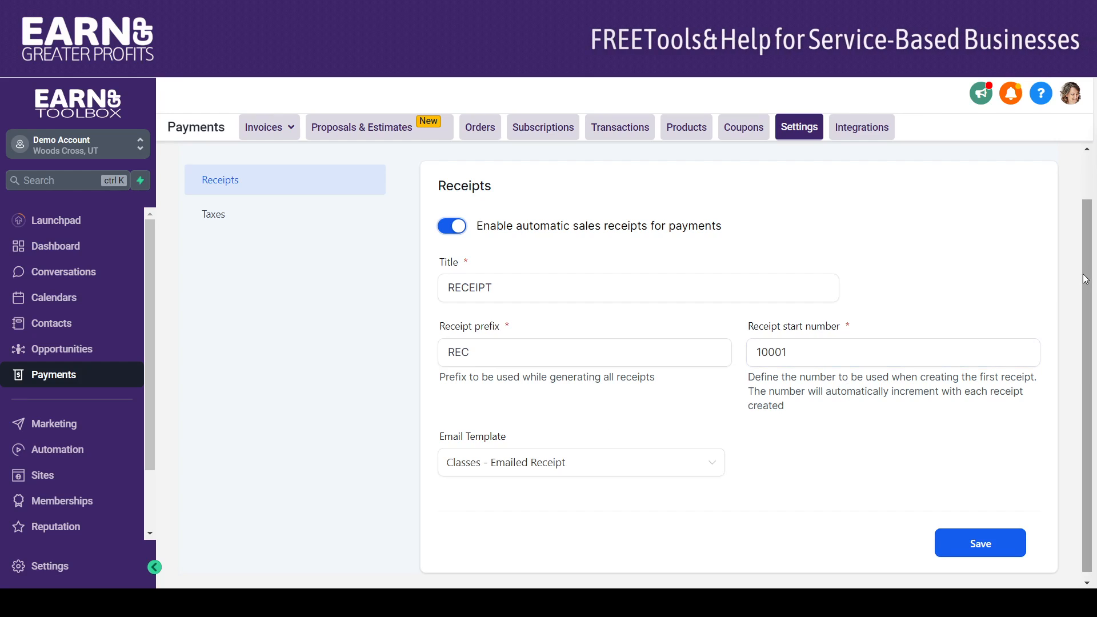
scroll(1080, 294, down, 1)
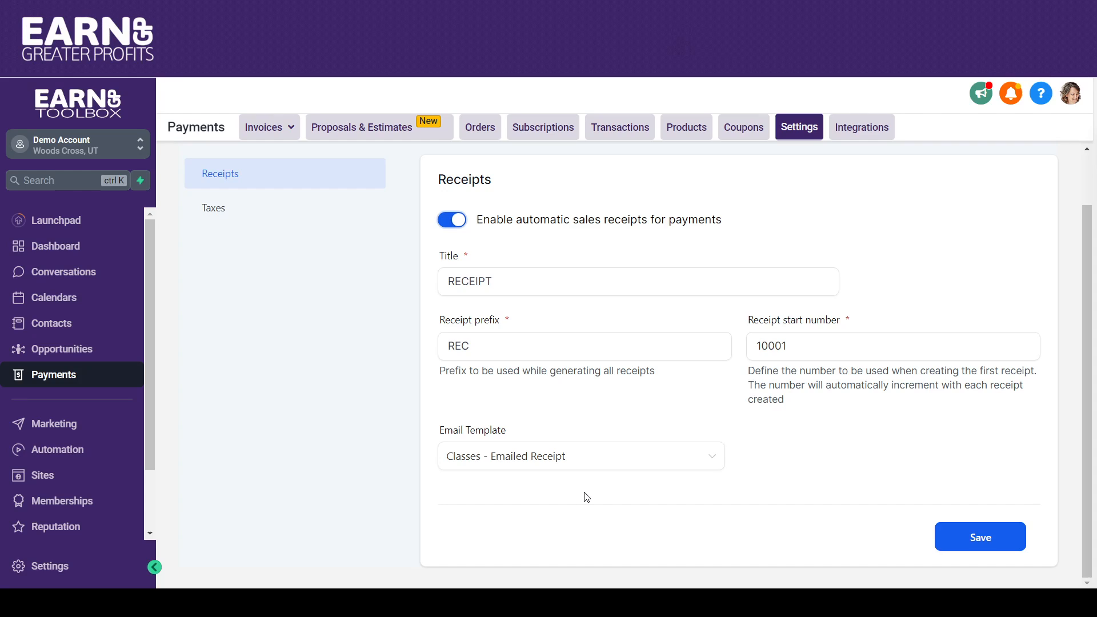
click(969, 538)
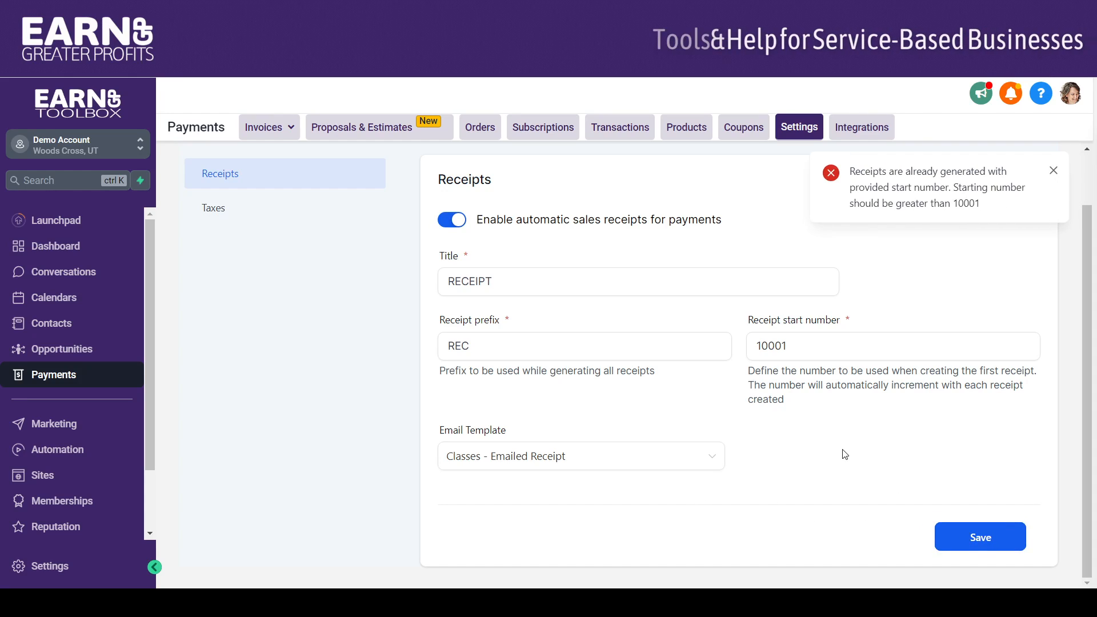
click(1053, 171)
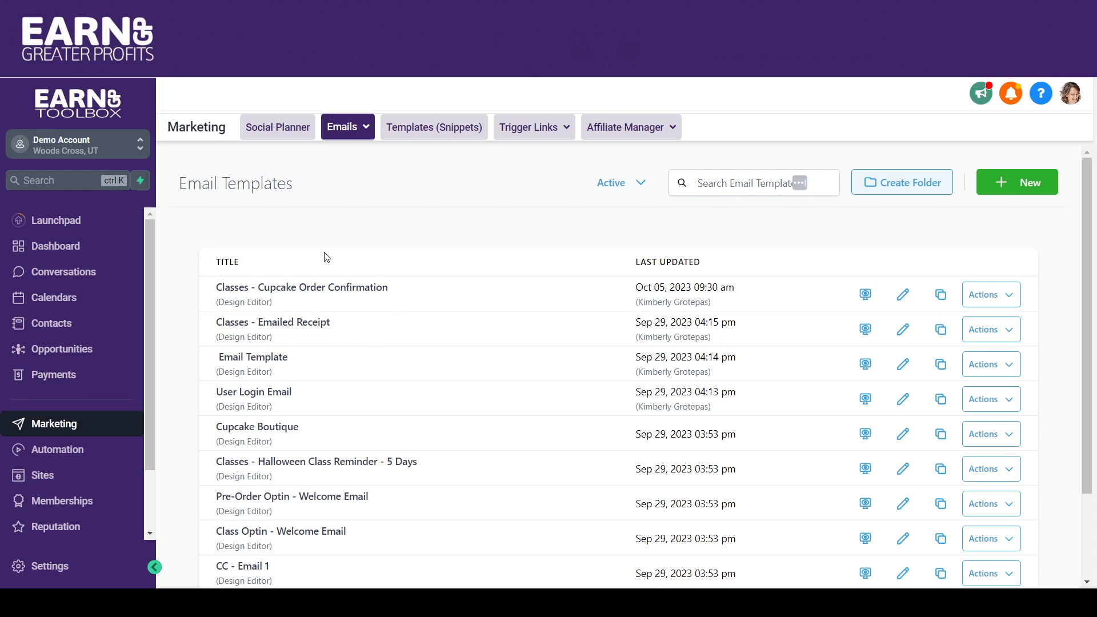
Open the "Classes - Emailed Receipt" email template, review its content and return to the template list.
click(286, 327)
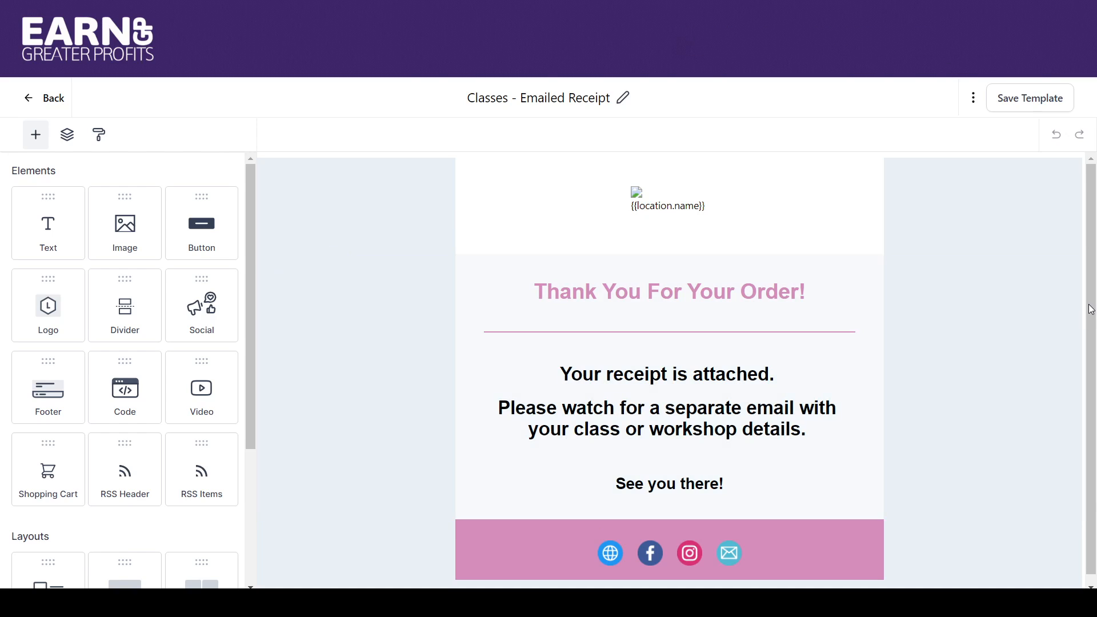
drag(1090, 307, 1092, 333)
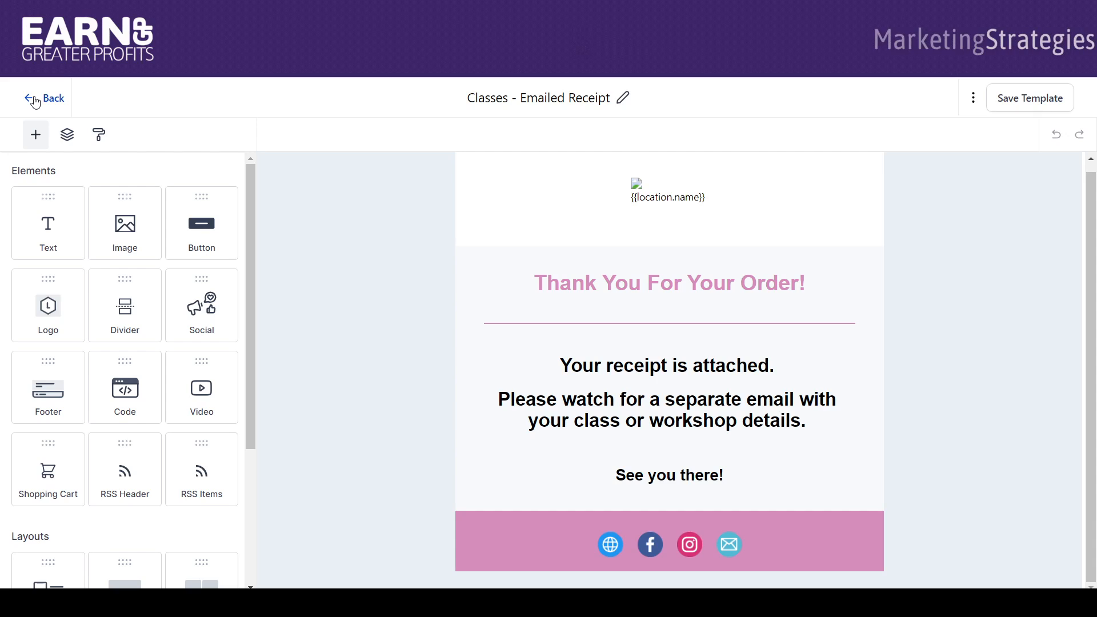
click(35, 102)
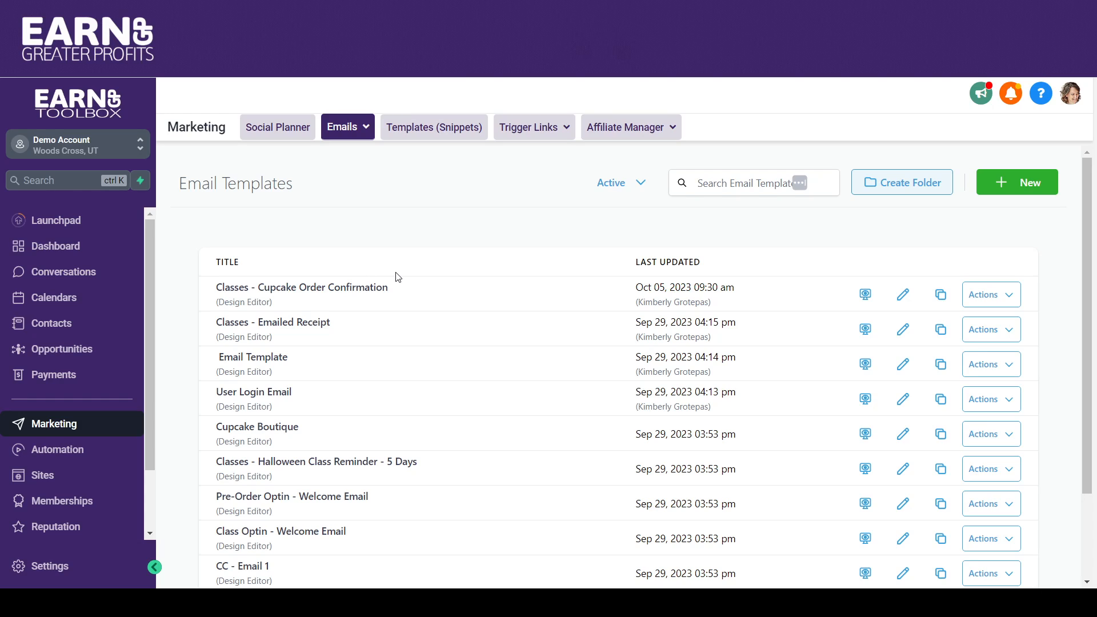
Open the "Classes - Cupcake Order Confirmation" email template and review its header image, class details and footer.
click(303, 293)
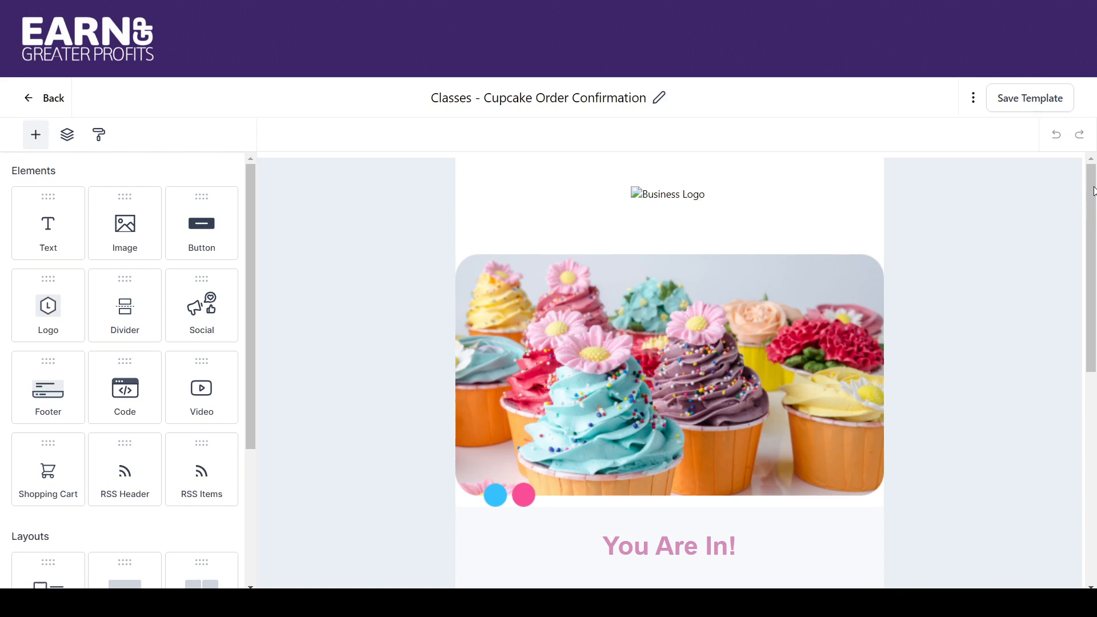
drag(1093, 191, 1094, 343)
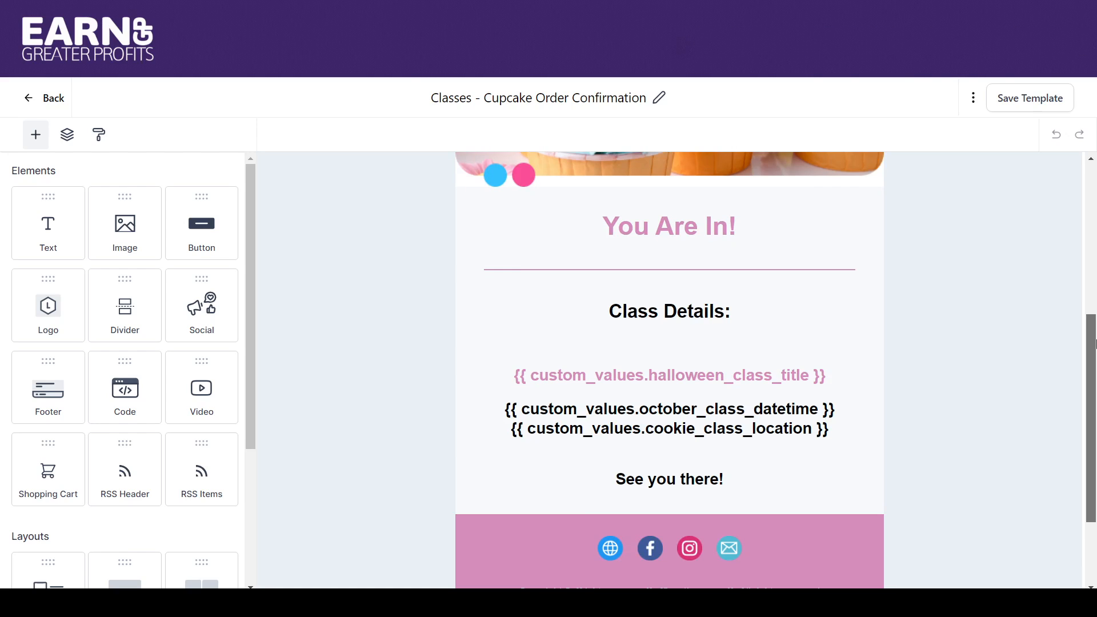
drag(1089, 327, 1073, 297)
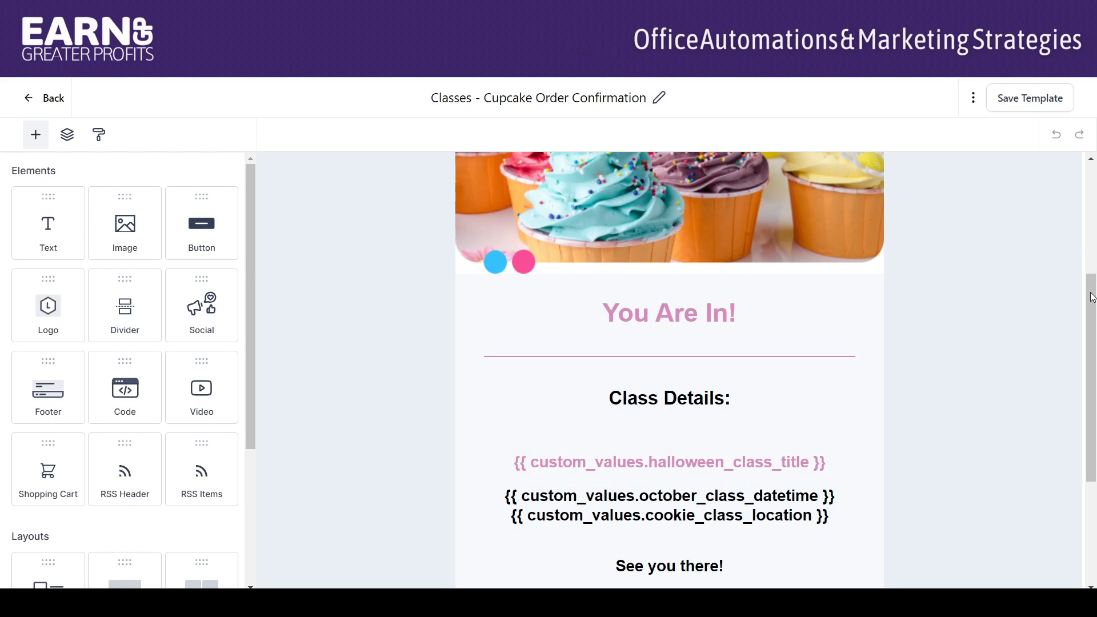
drag(1091, 299, 1082, 150)
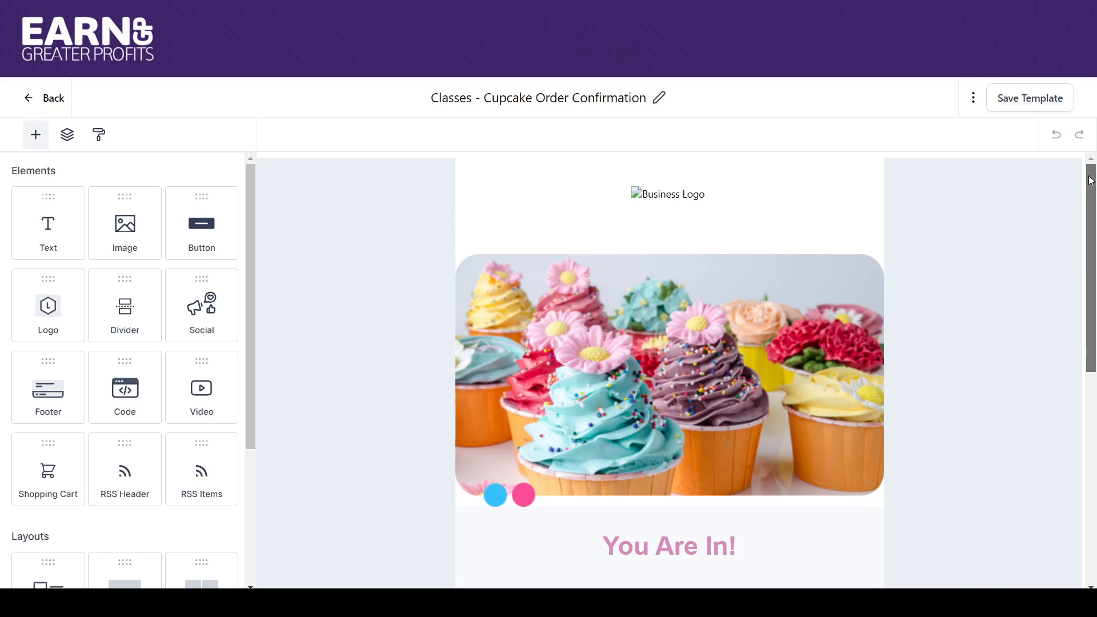
drag(1091, 186, 1094, 366)
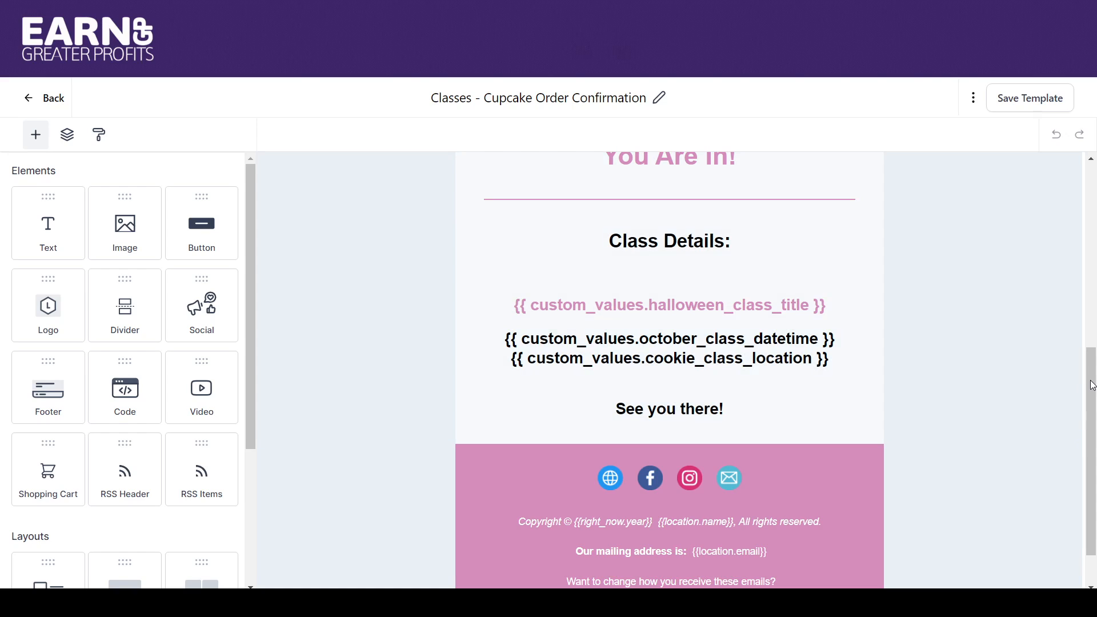
drag(1092, 385, 1088, 354)
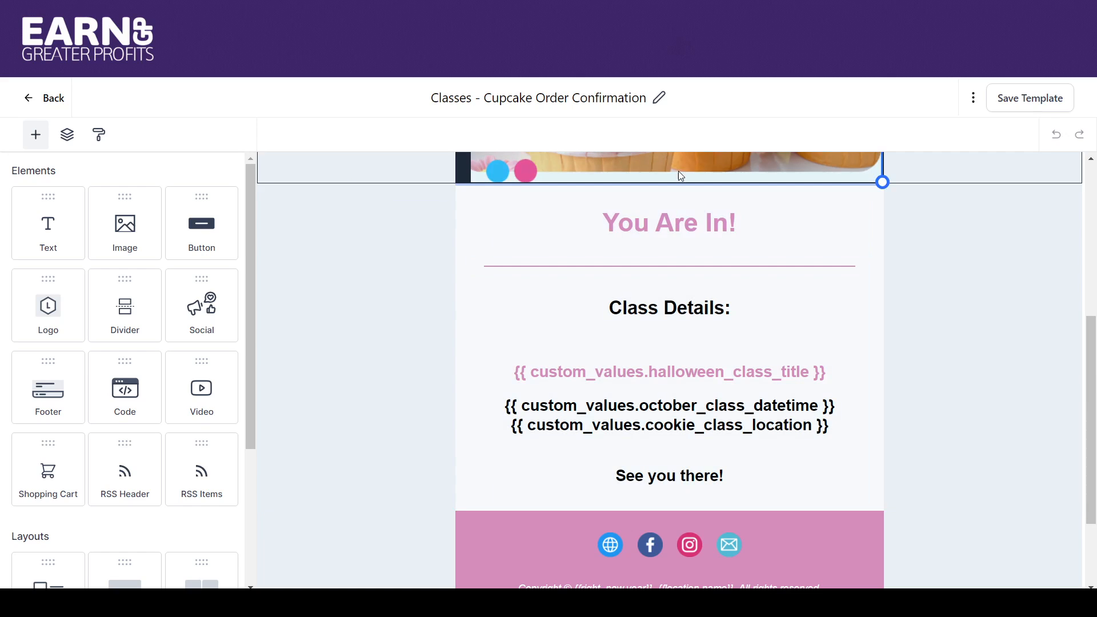
scroll(1076, 297, up, 5)
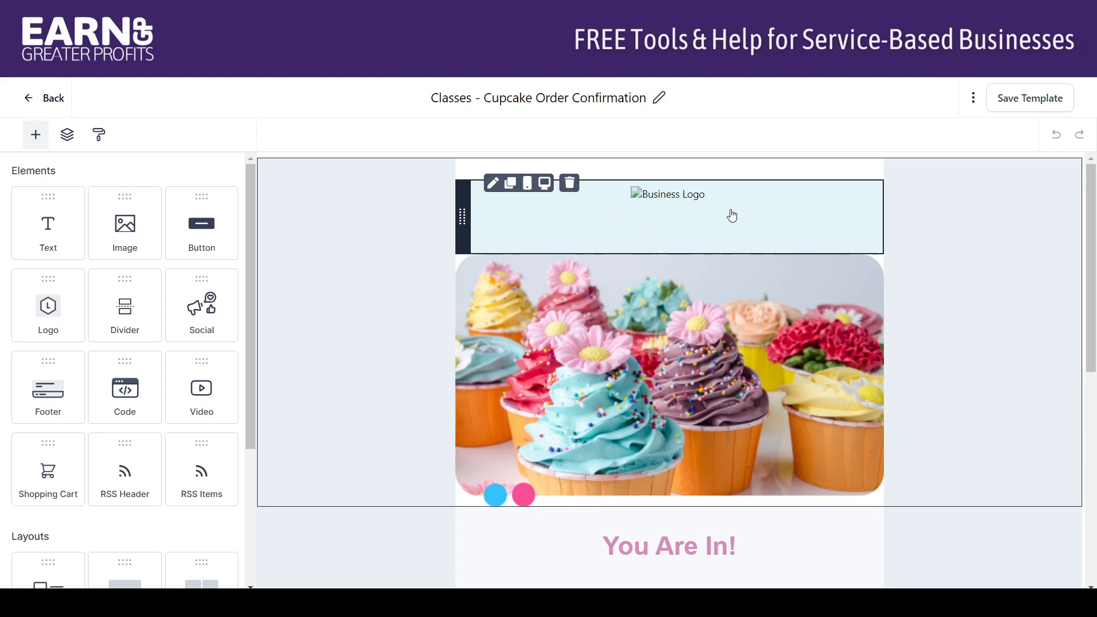
Examine the business logo's image settings, including its image URL, website link, size and alignment.
click(626, 207)
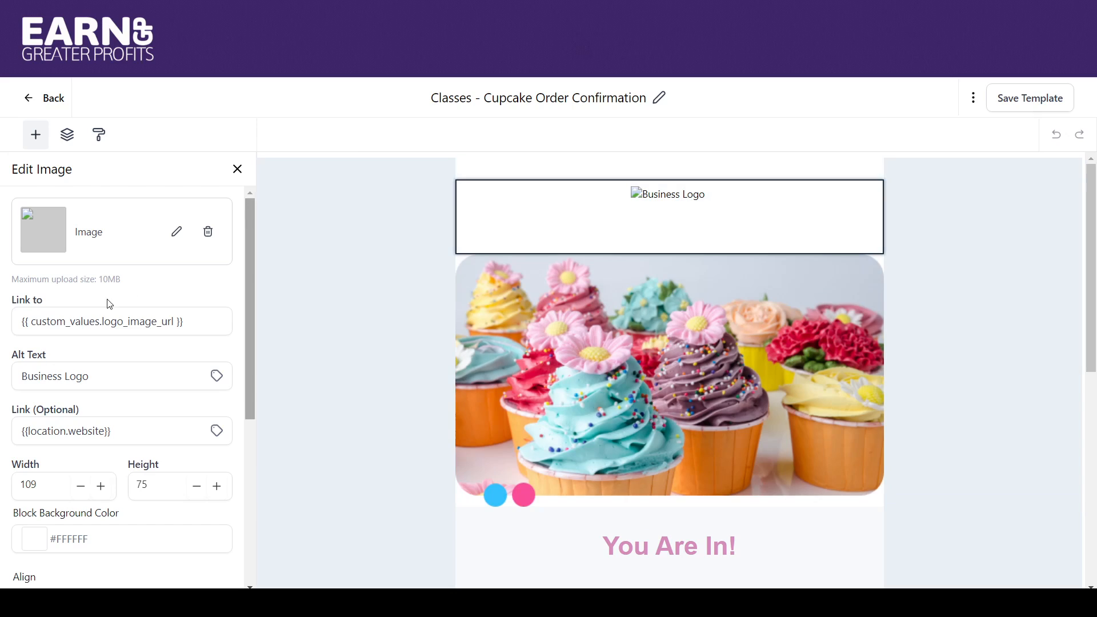
click(174, 321)
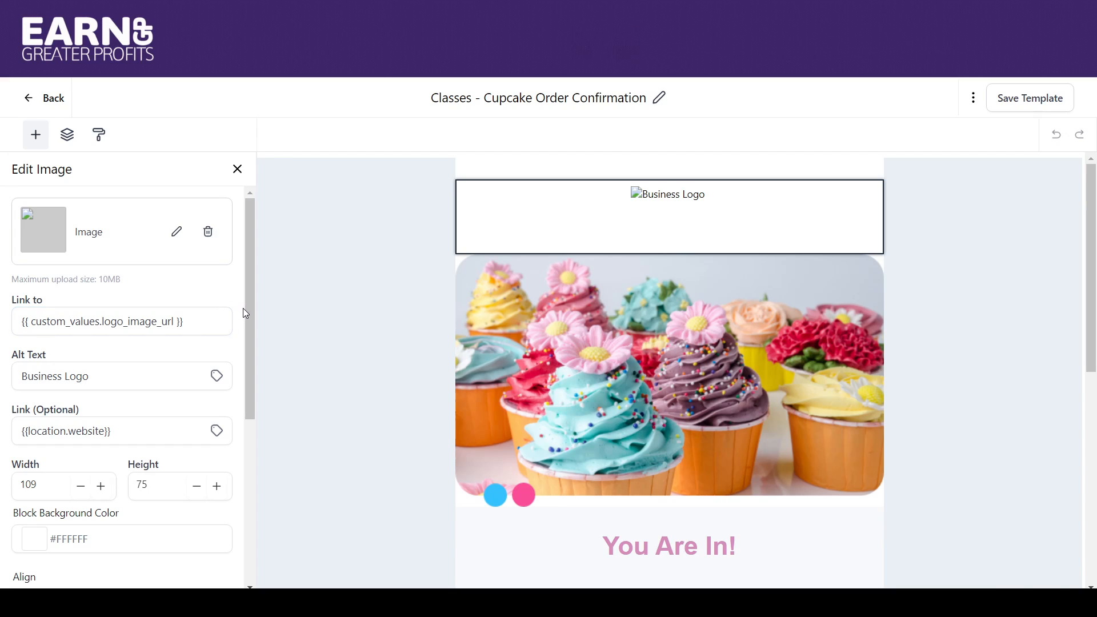
drag(248, 307, 248, 366)
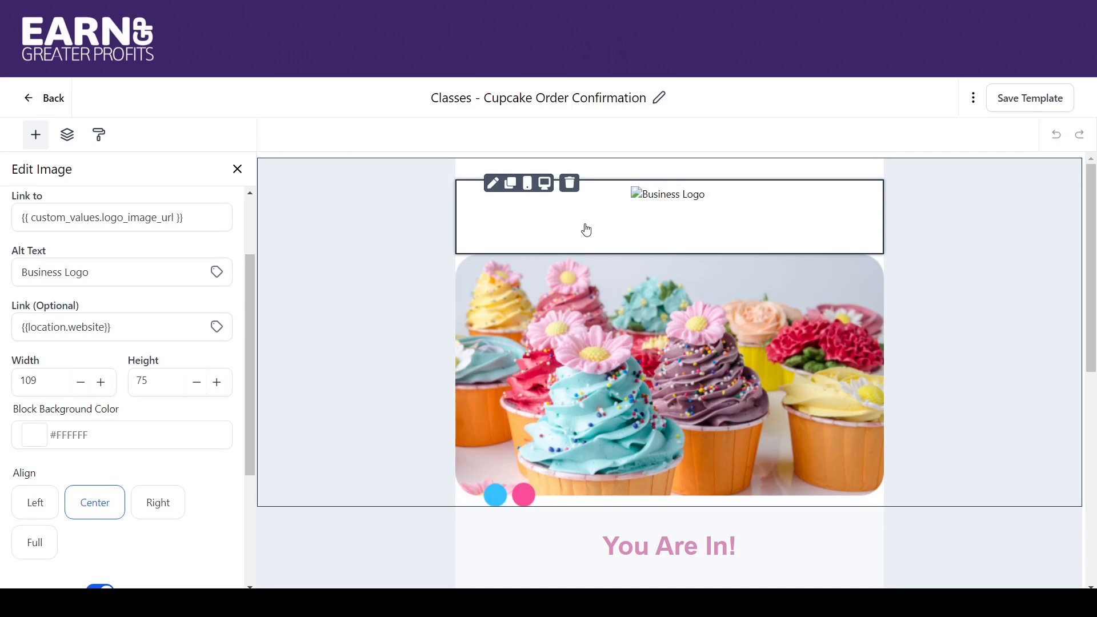
click(639, 211)
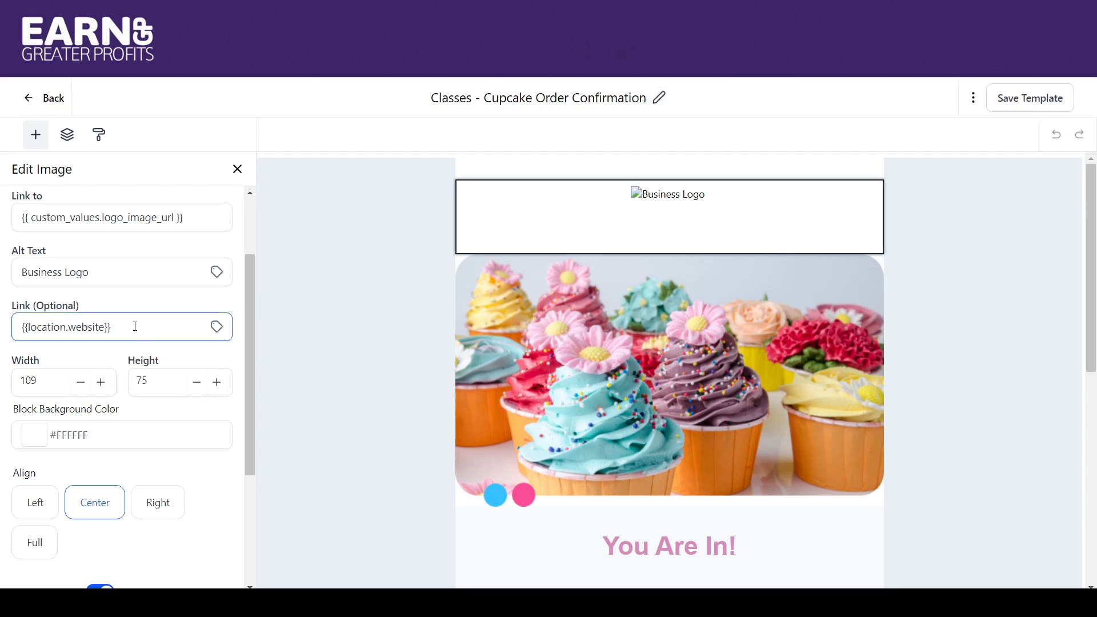
mouse_move(249, 327)
mouse_down()
mouse_move(248, 416)
mouse_move(249, 349)
mouse_up()
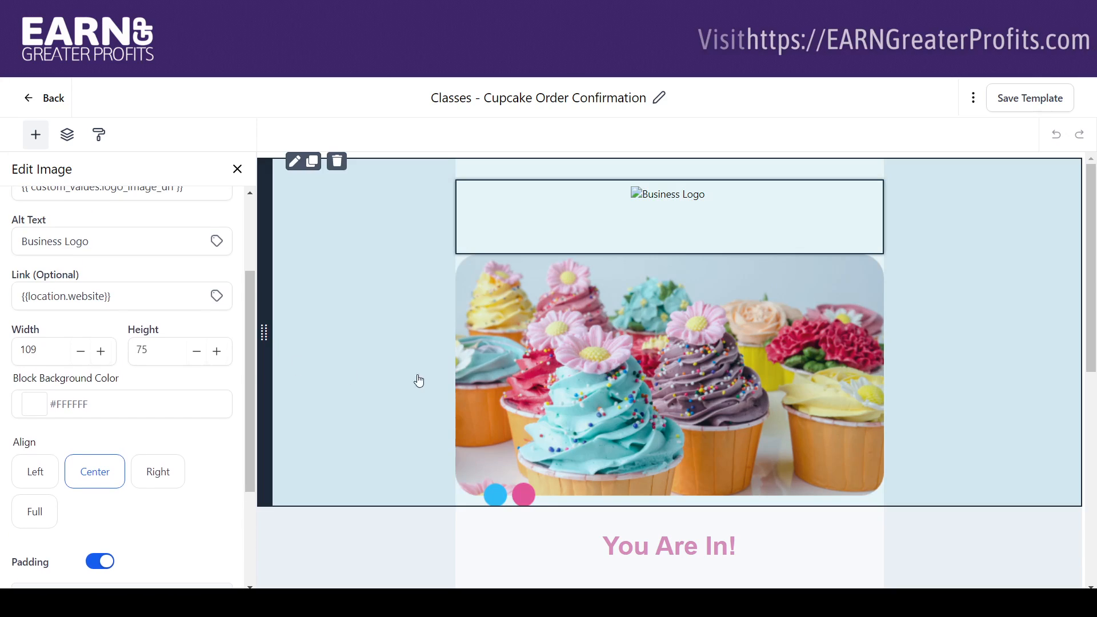
Examine the custom value placeholders in the Class Details text block and the rest of the email down to the footer.
scroll(1092, 230, down, 6)
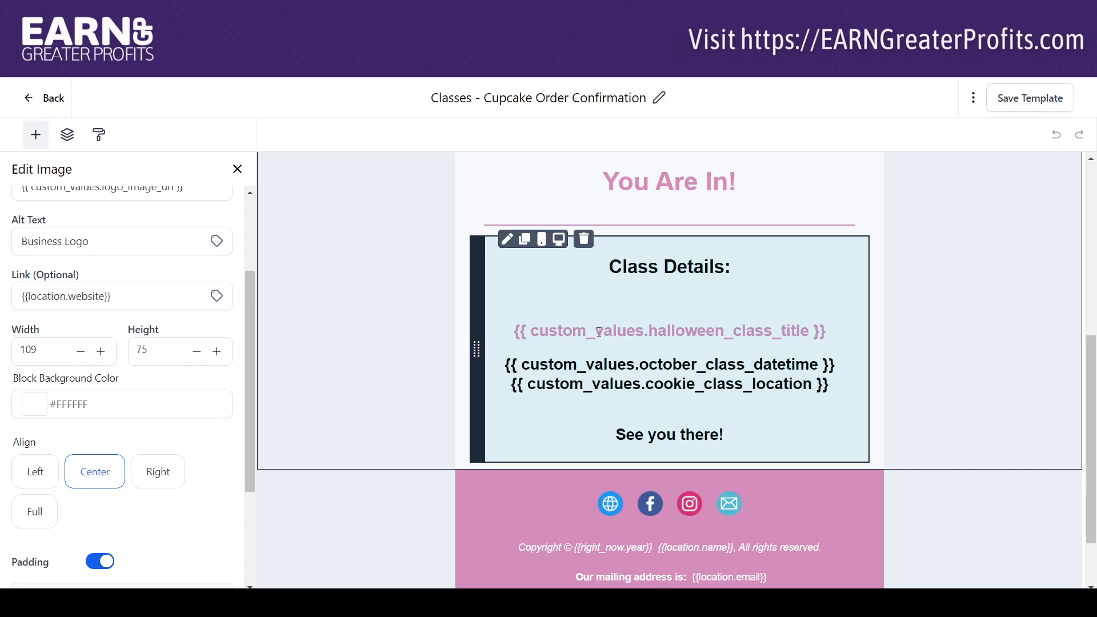
click(598, 331)
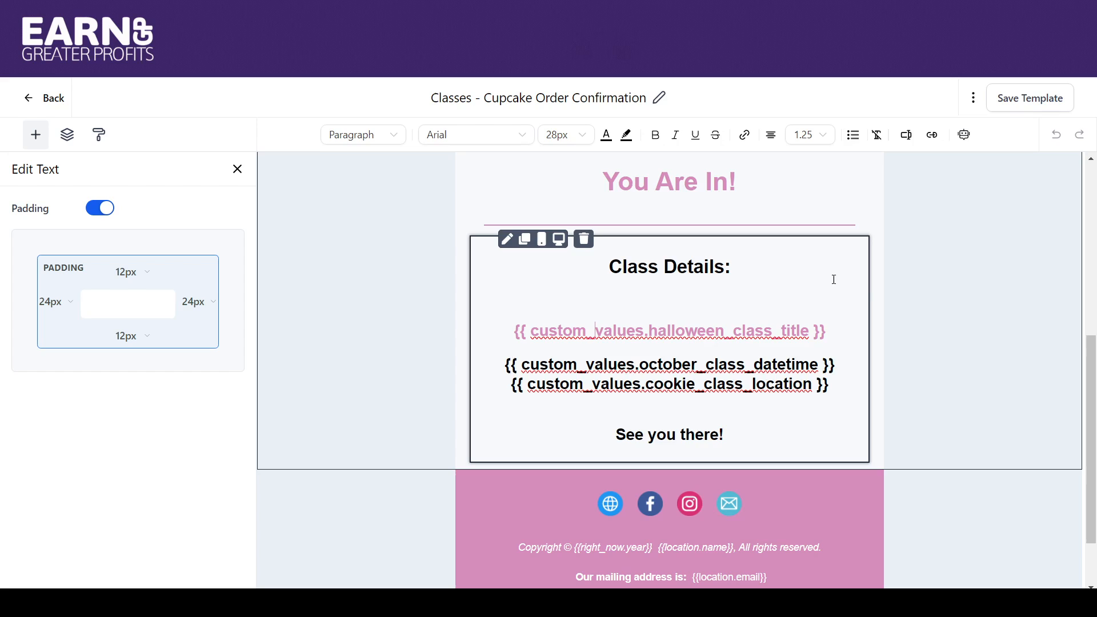
scroll(1093, 350, up, 5)
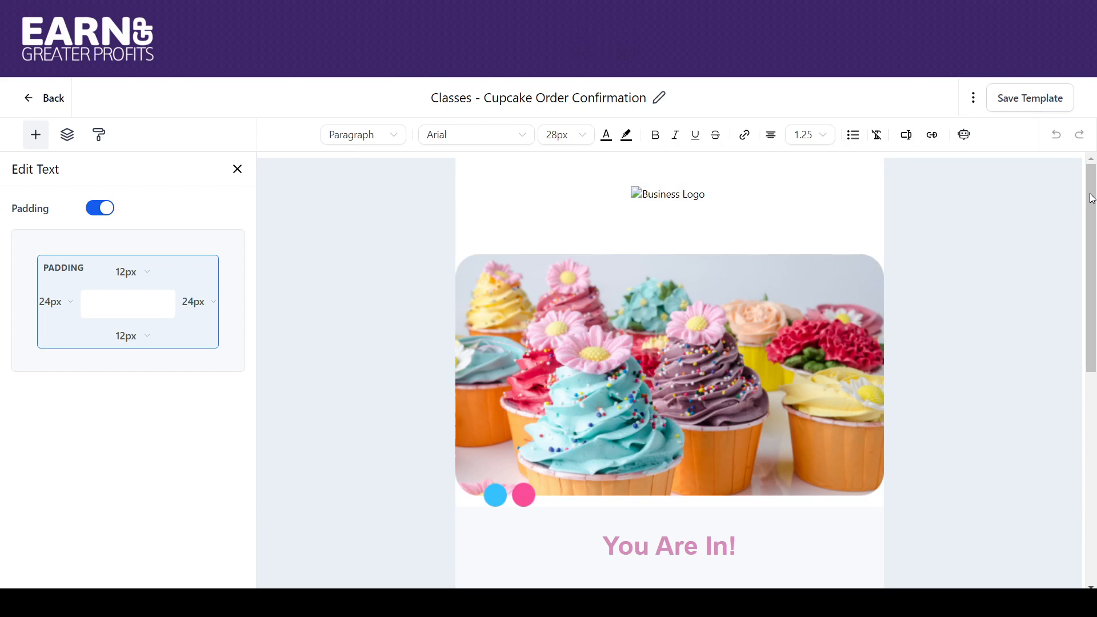
drag(1091, 198, 1094, 398)
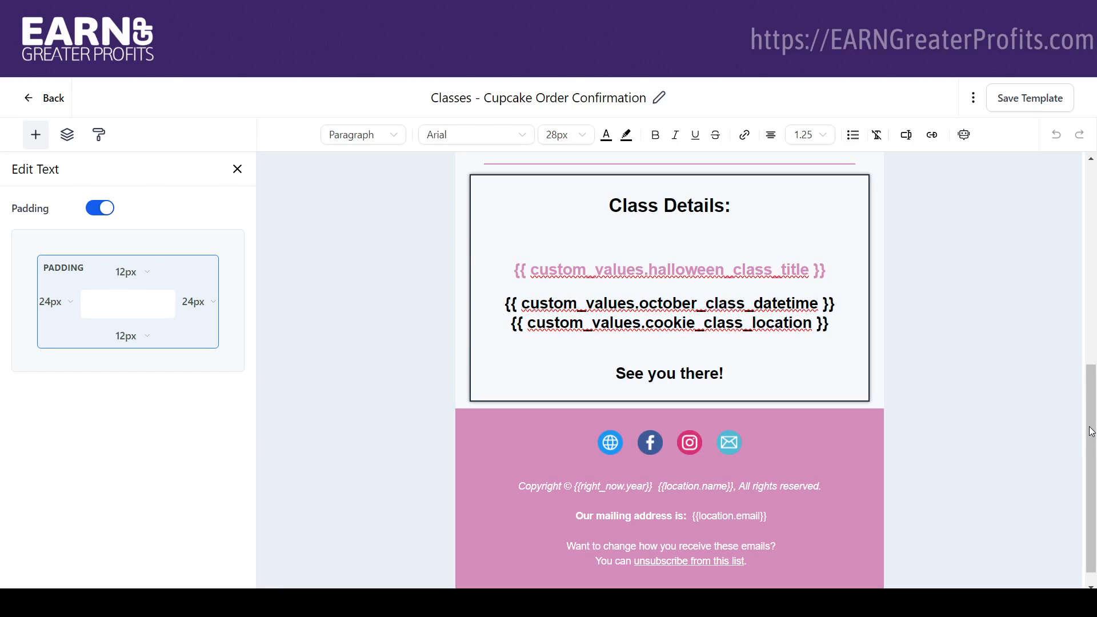
drag(1091, 435, 1092, 448)
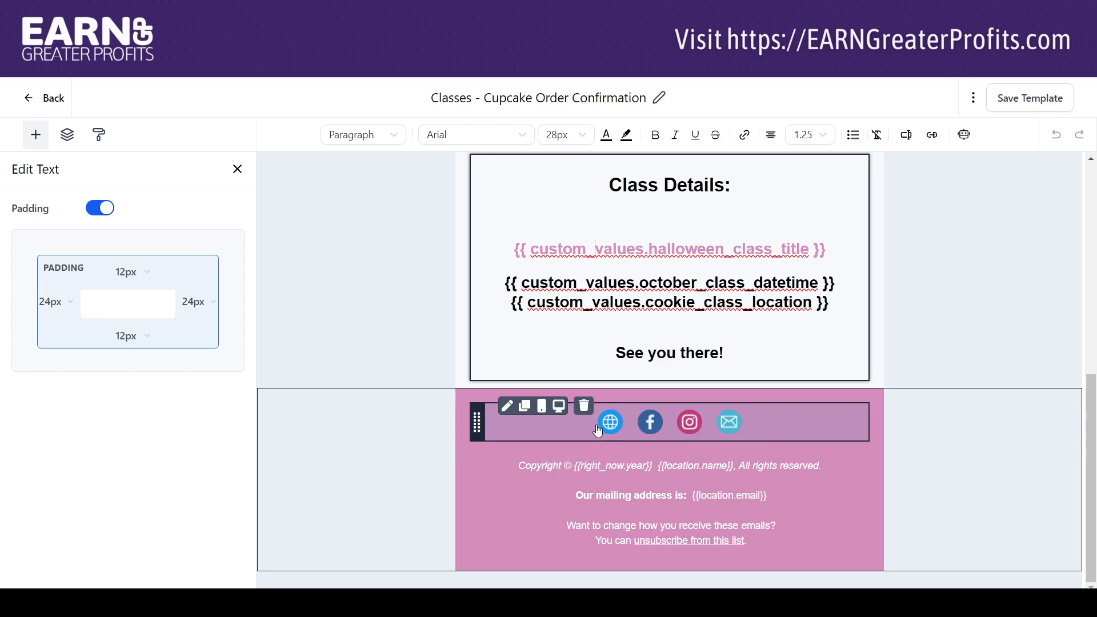
Examine the Website and Facebook link settings of the footer's social icons, and leave the template editor.
click(563, 430)
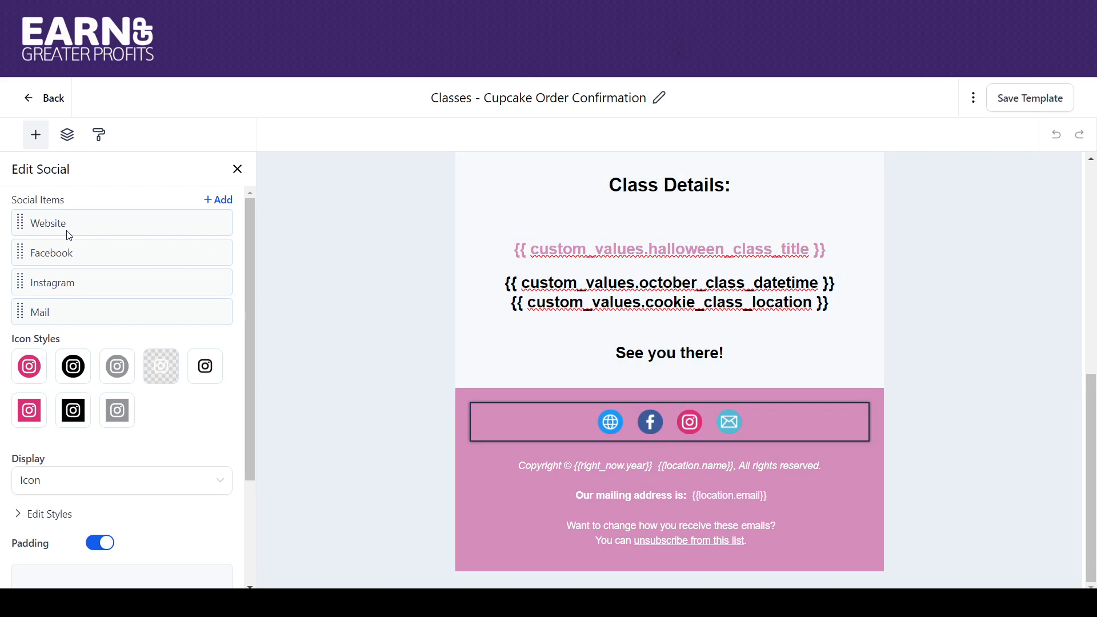
mouse_move(54, 224)
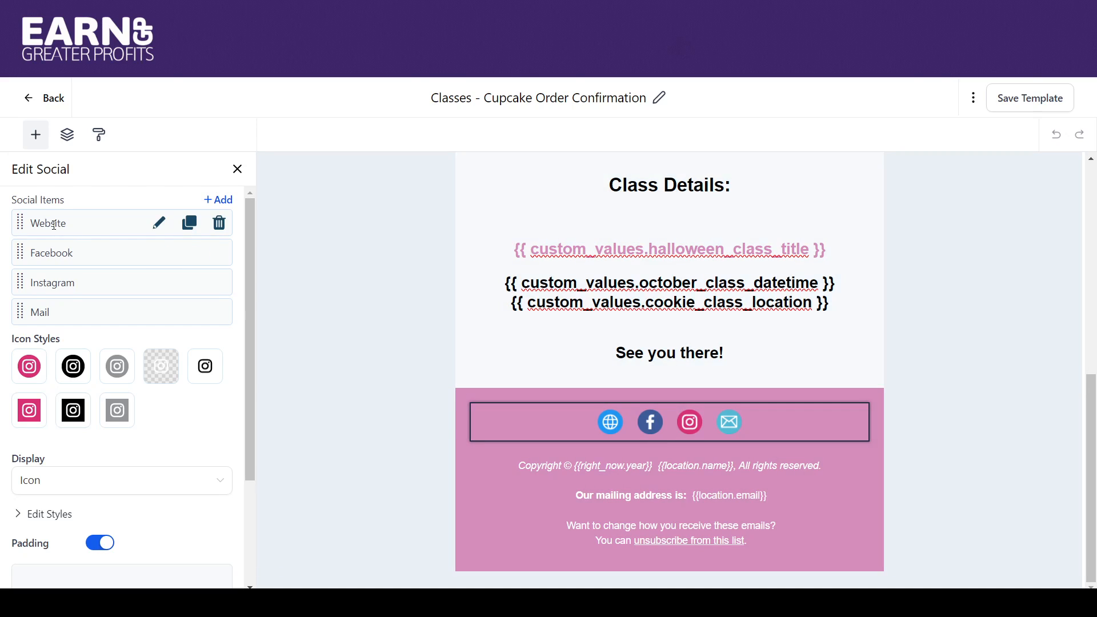
click(158, 228)
click(130, 299)
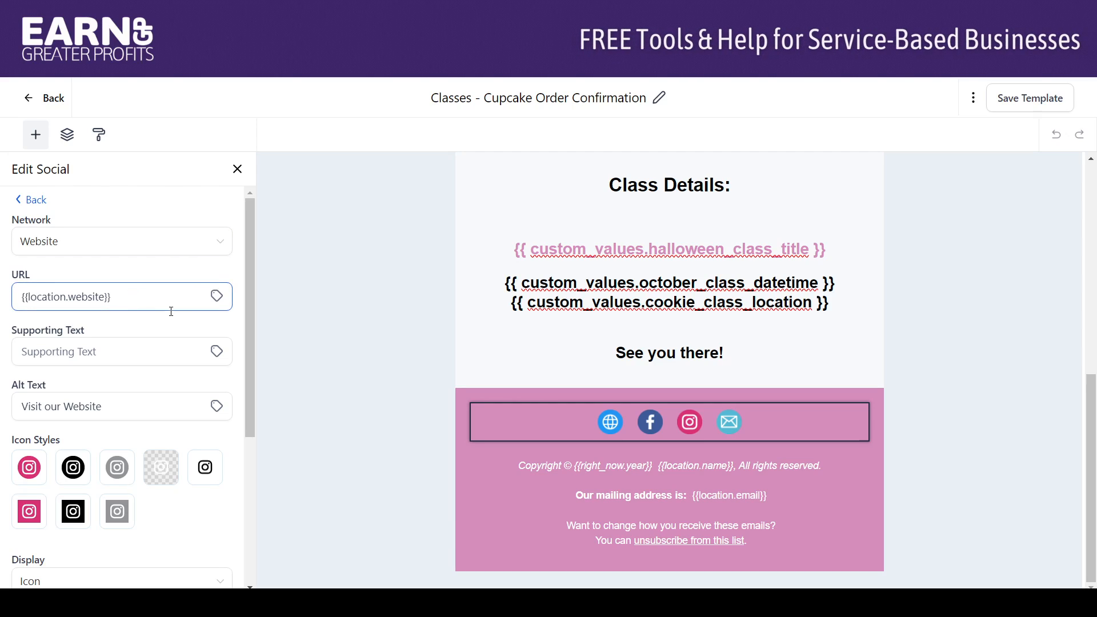
click(33, 200)
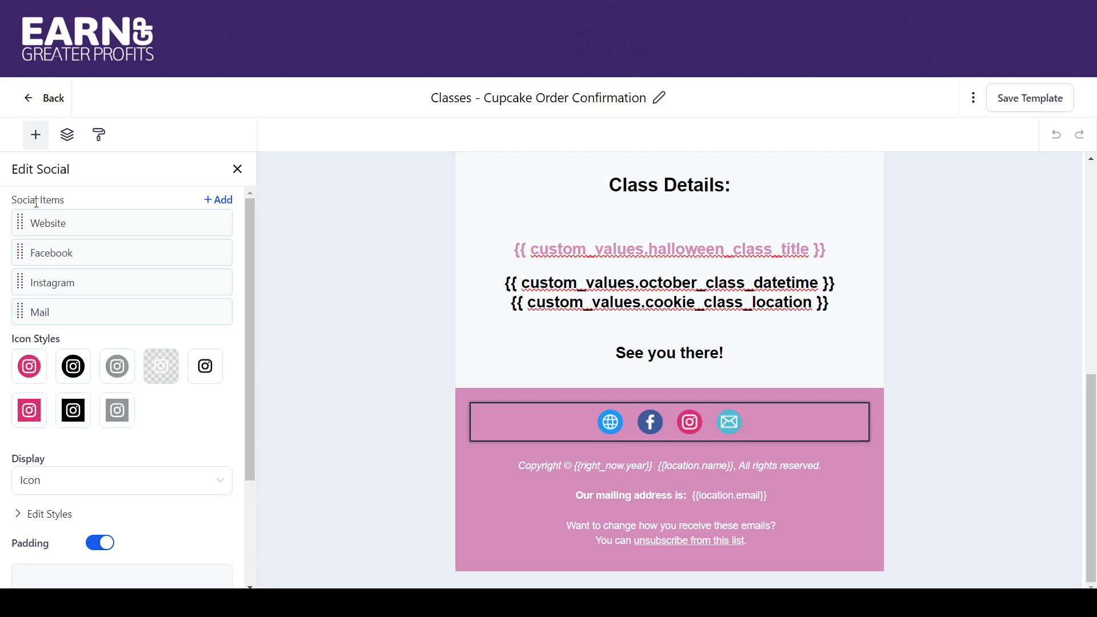
mouse_move(52, 251)
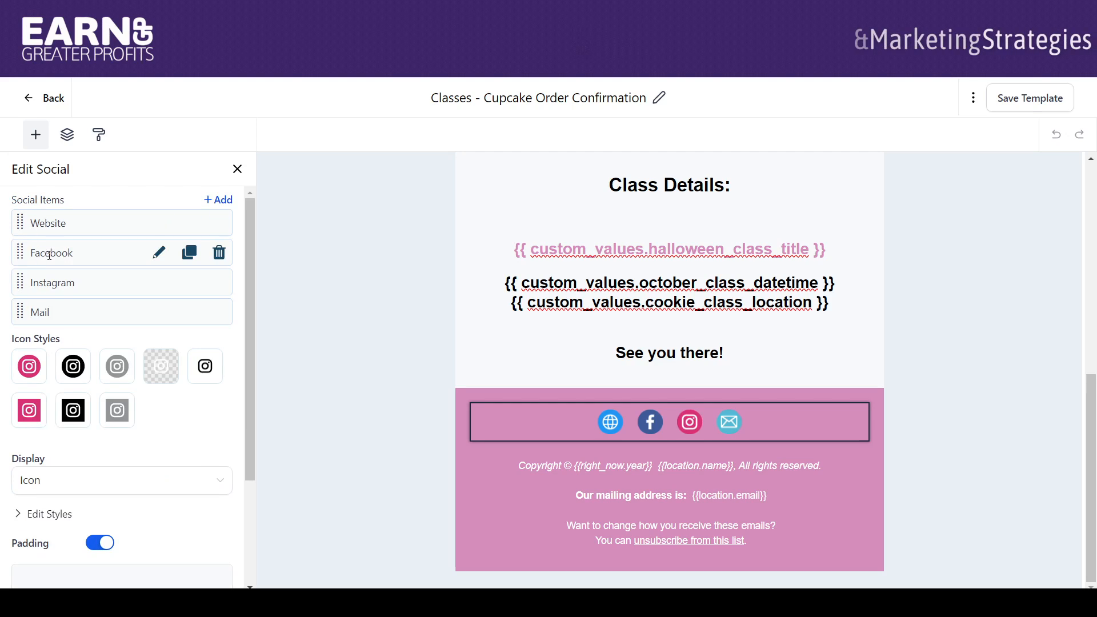
click(158, 254)
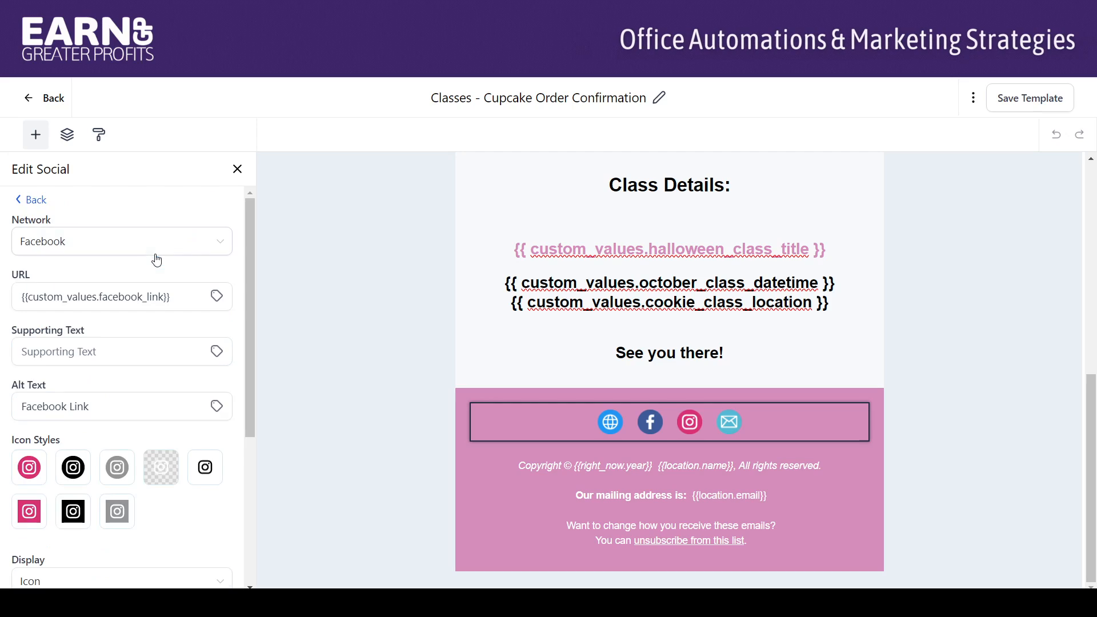
click(186, 297)
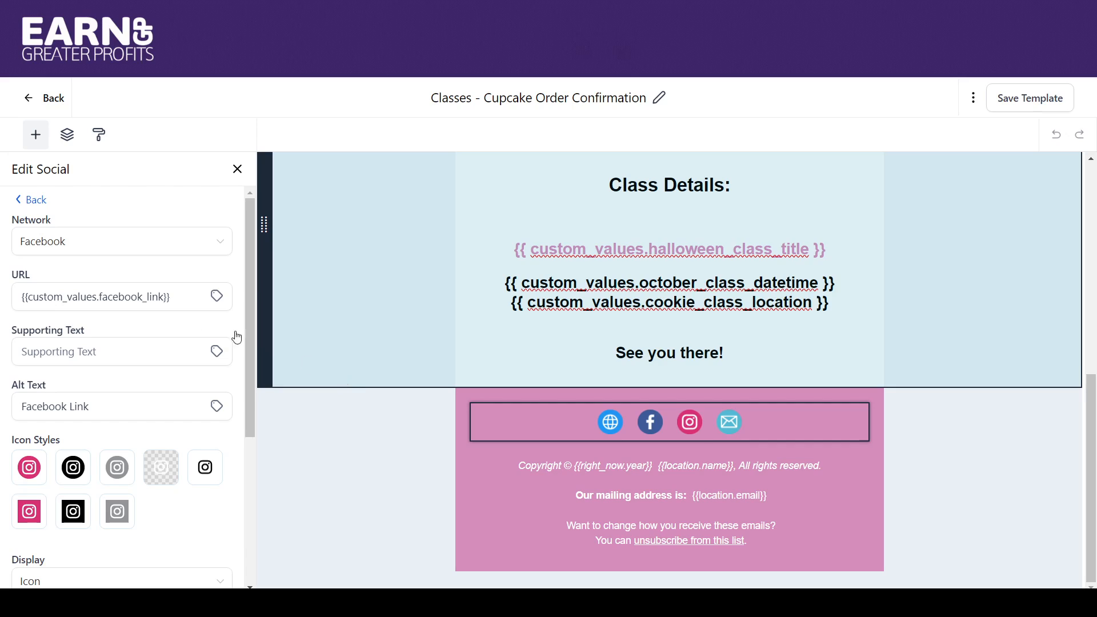
click(20, 202)
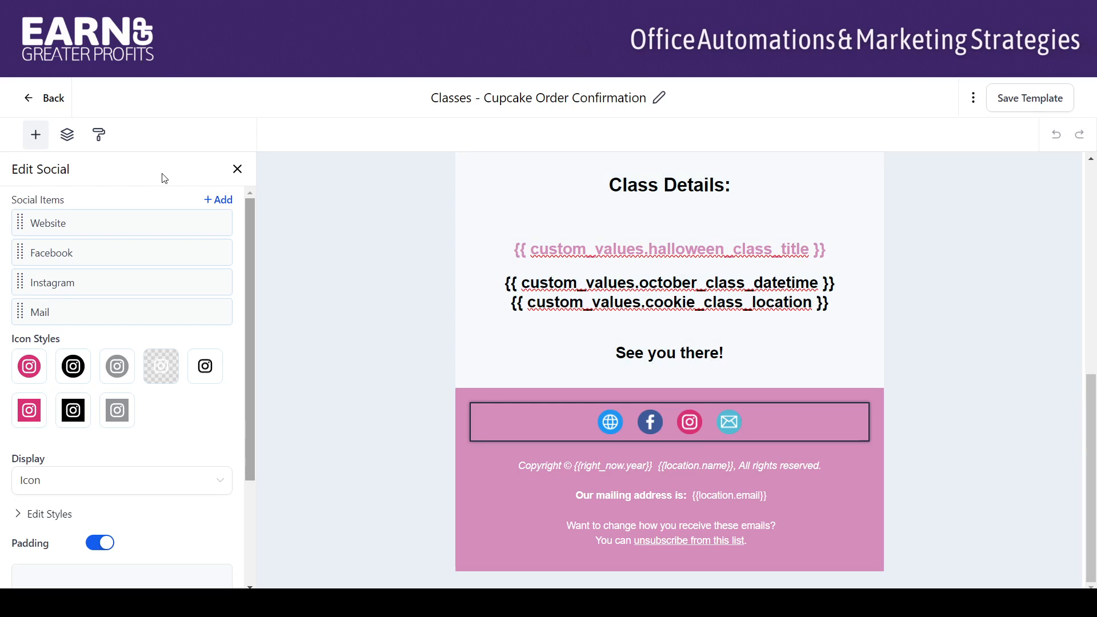
click(30, 102)
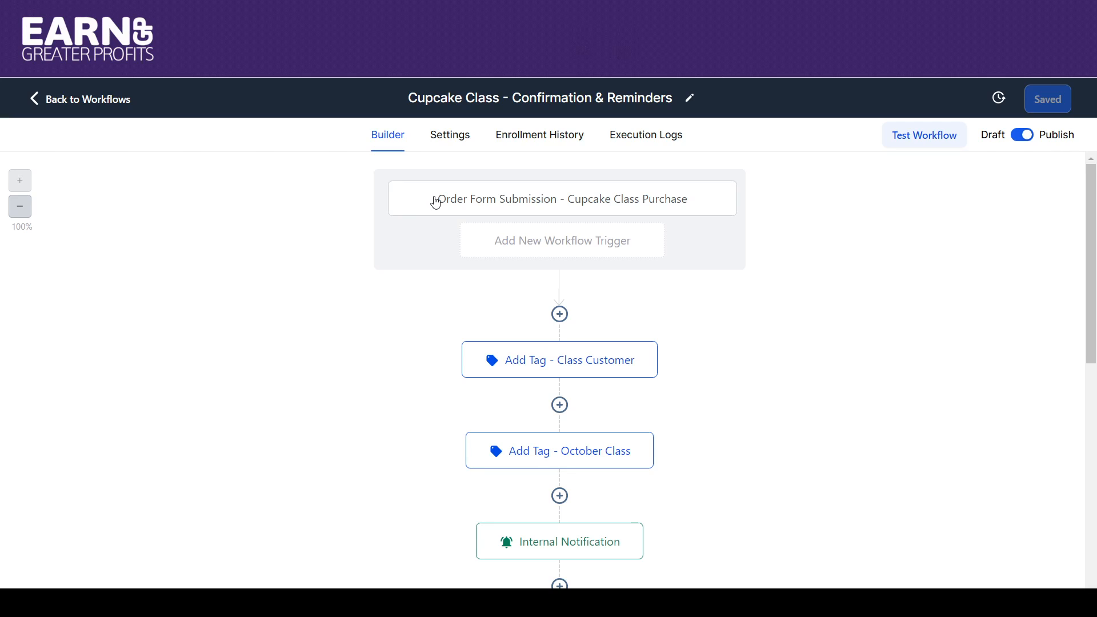
In the Order Form Submission - Cupcake Class Purchase trigger, delete the Submission type filter and add it again set to Sale.
click(470, 208)
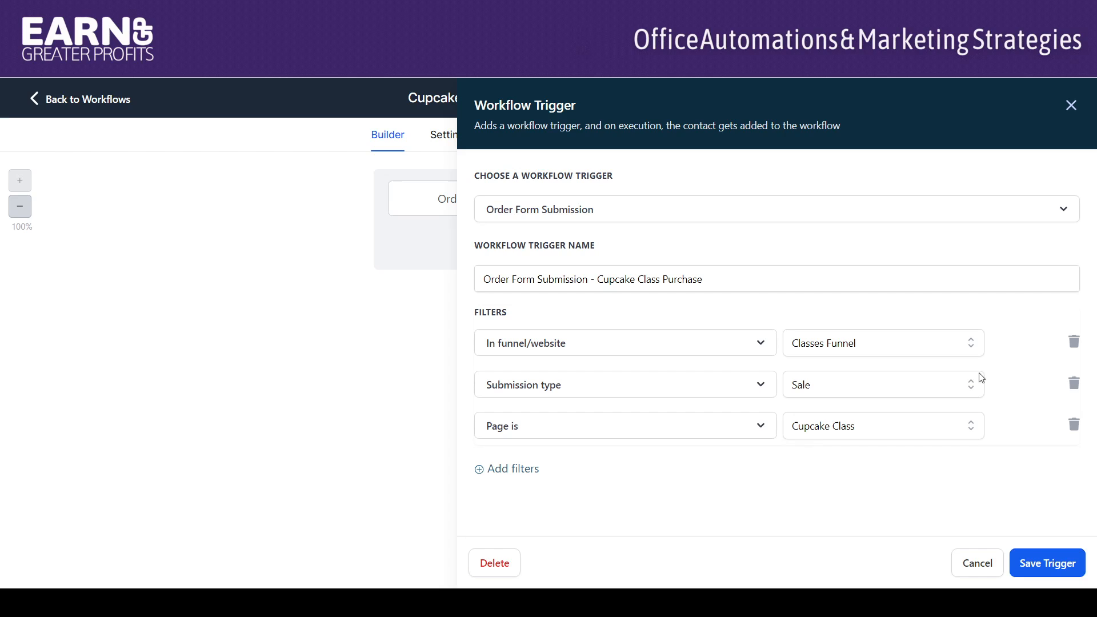
click(1073, 383)
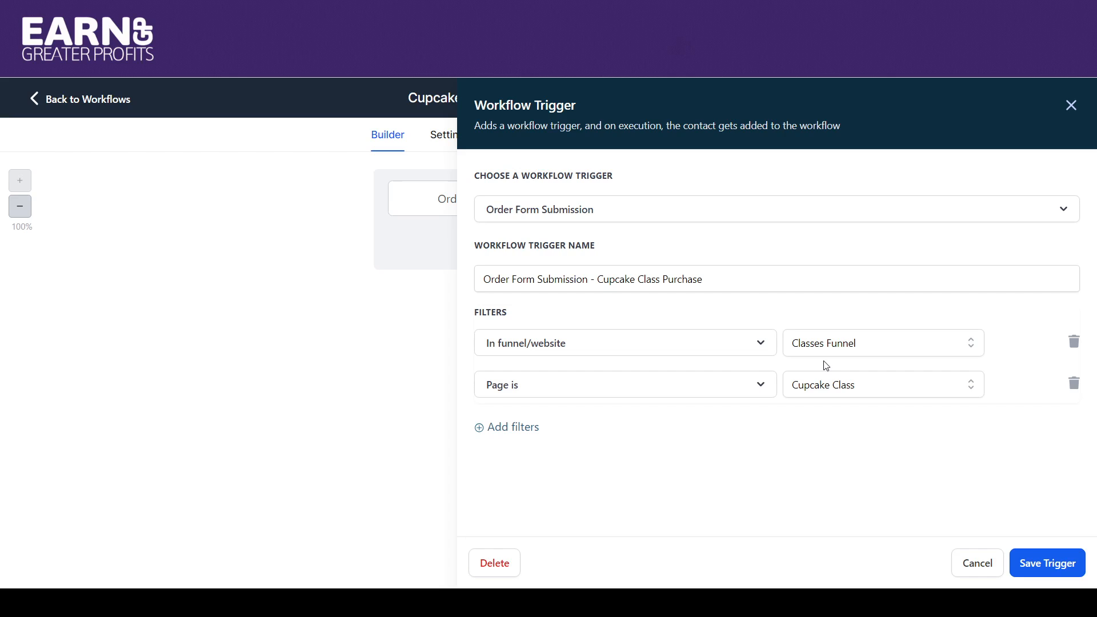
click(522, 435)
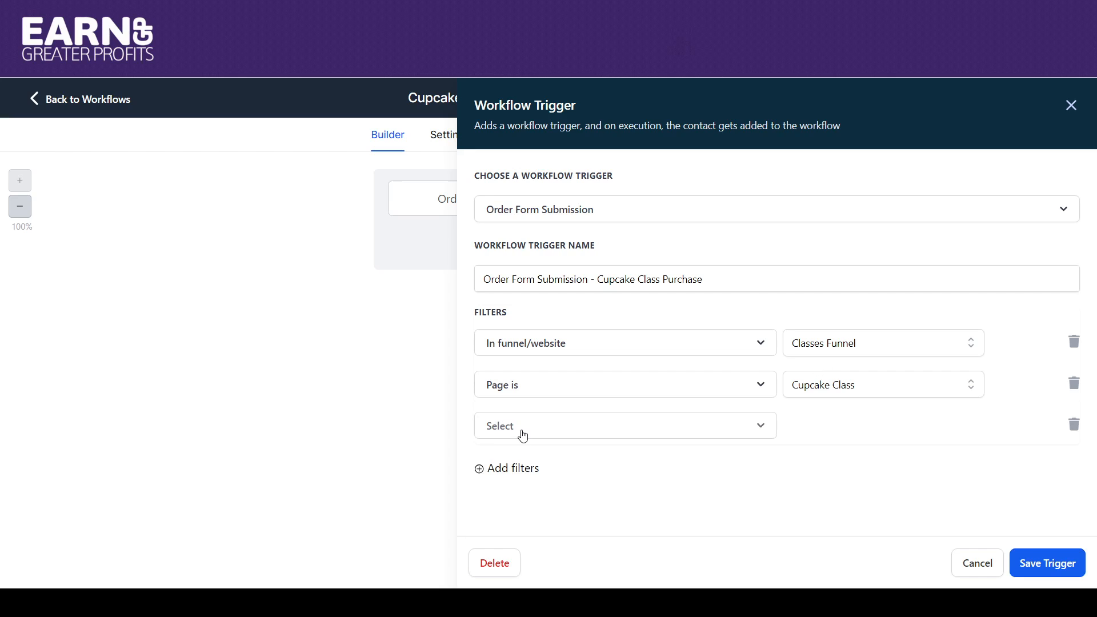
click(543, 436)
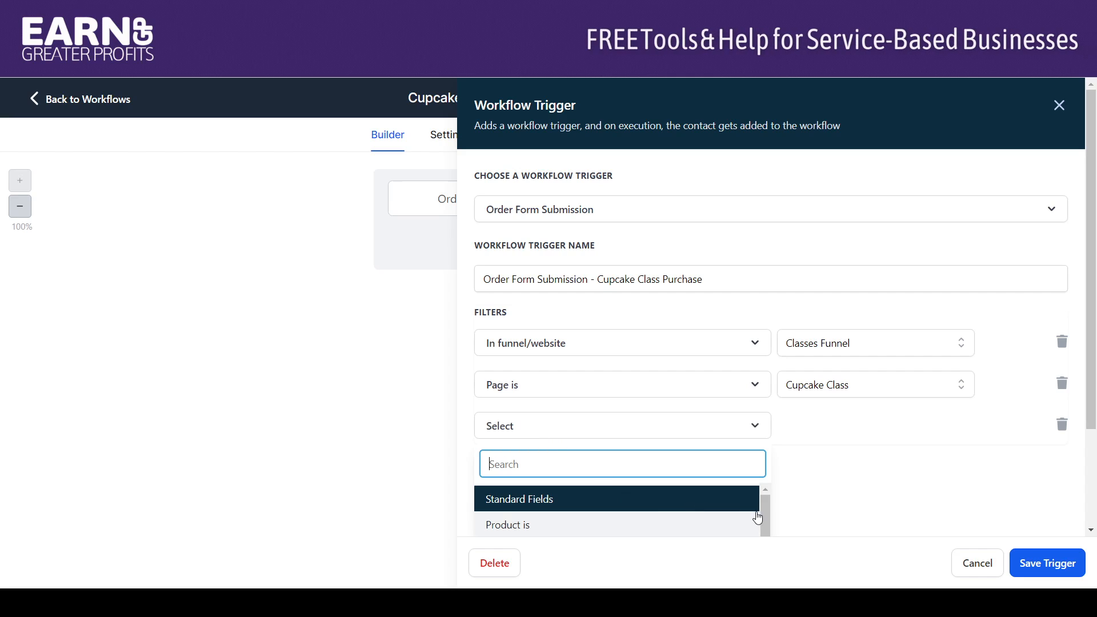
scroll(1095, 286, down, 2)
scroll(1095, 285, down, 1)
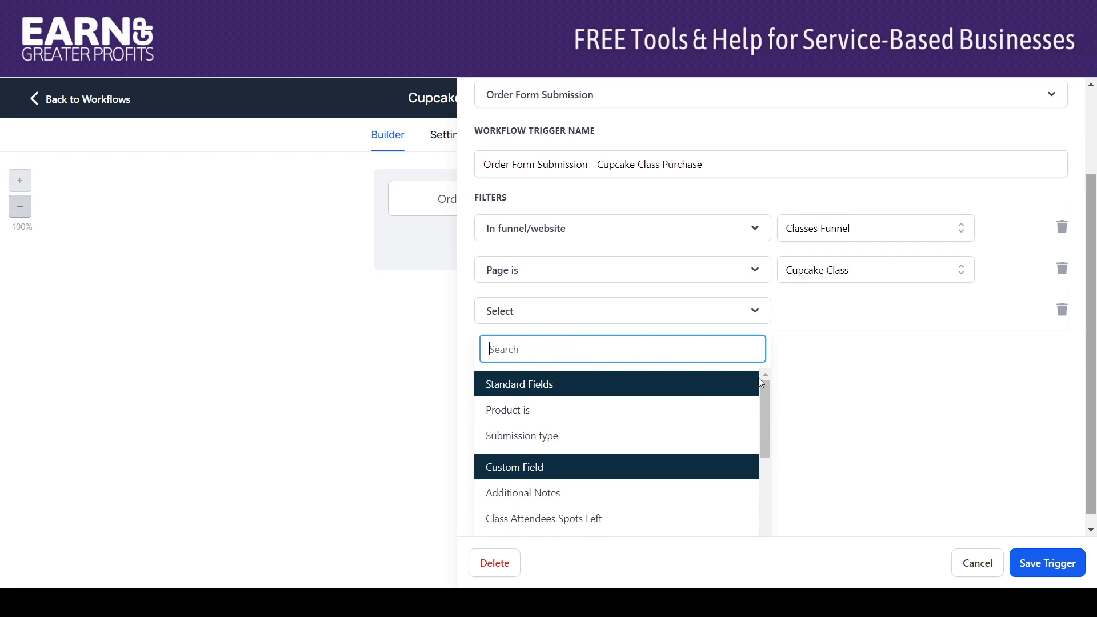
click(600, 437)
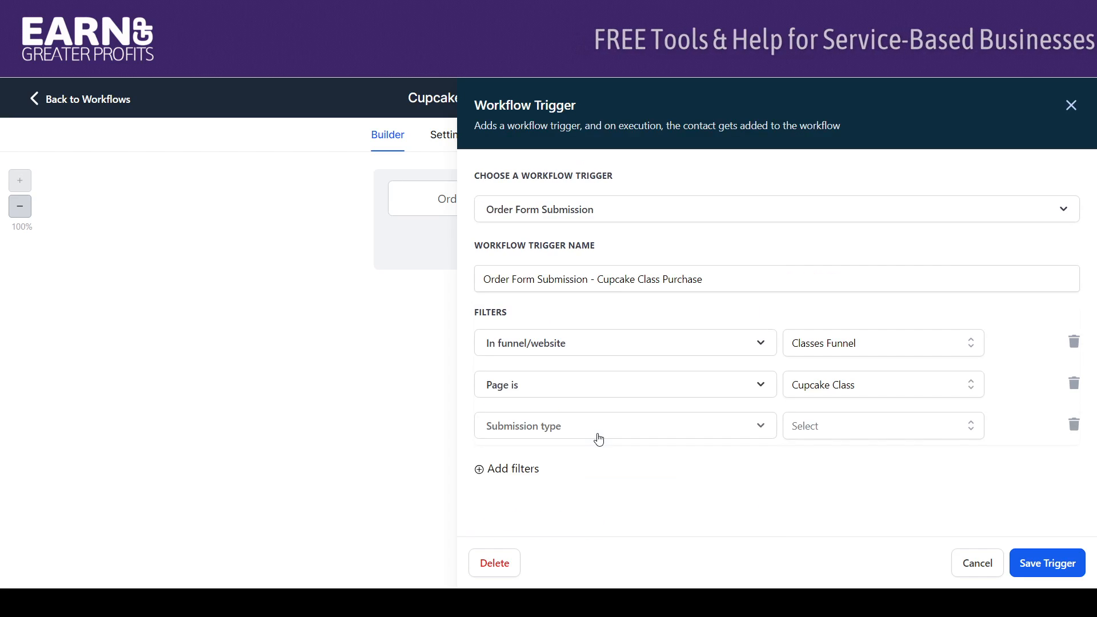
click(831, 430)
scroll(1025, 401, down, 1)
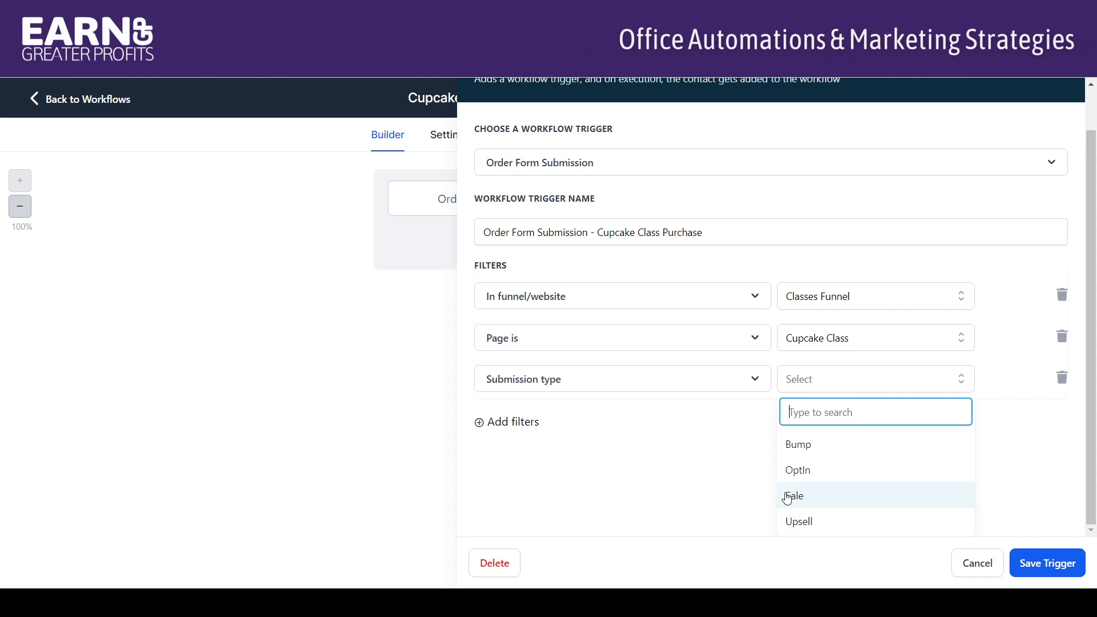
click(789, 495)
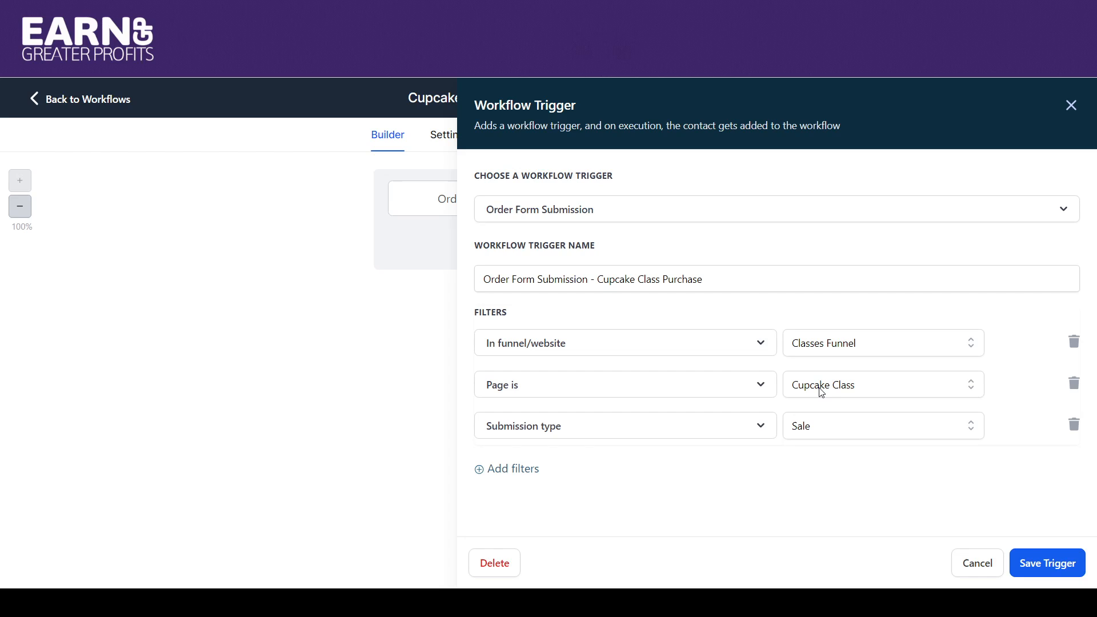
Check the page choices of the Page is filter, keep Cupcake Class, and save the trigger.
click(861, 392)
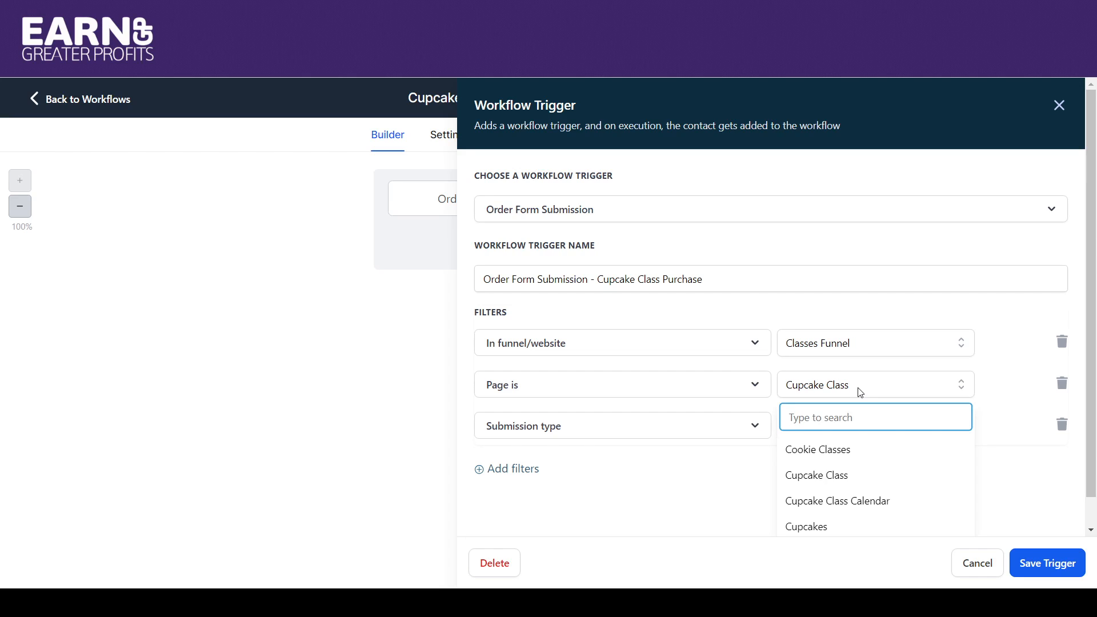
click(860, 393)
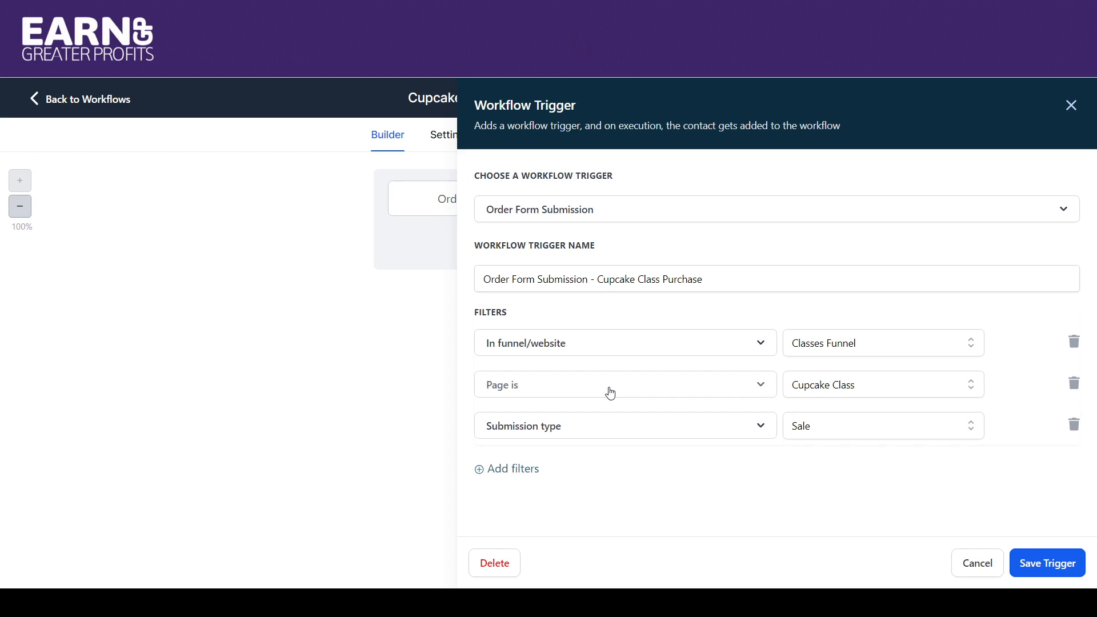
click(1043, 563)
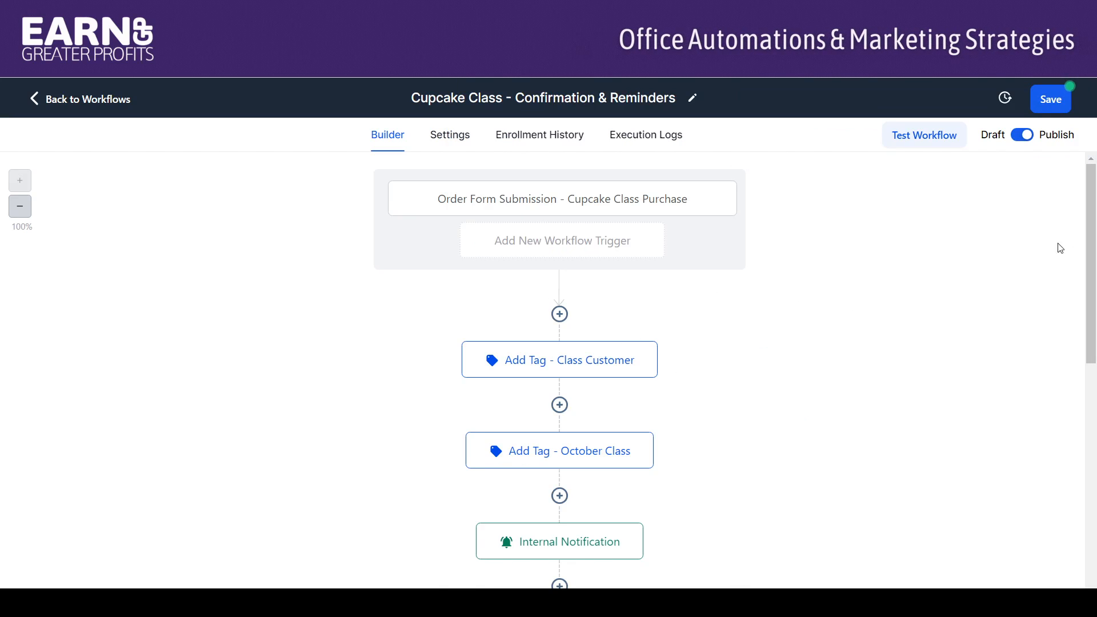
Examine the tags assigned by the Add Tag - Class Customer and Add Tag - October Class actions, leaving both unchanged.
mouse_move(1095, 188)
mouse_down()
mouse_move(1095, 226)
mouse_move(1092, 192)
mouse_up()
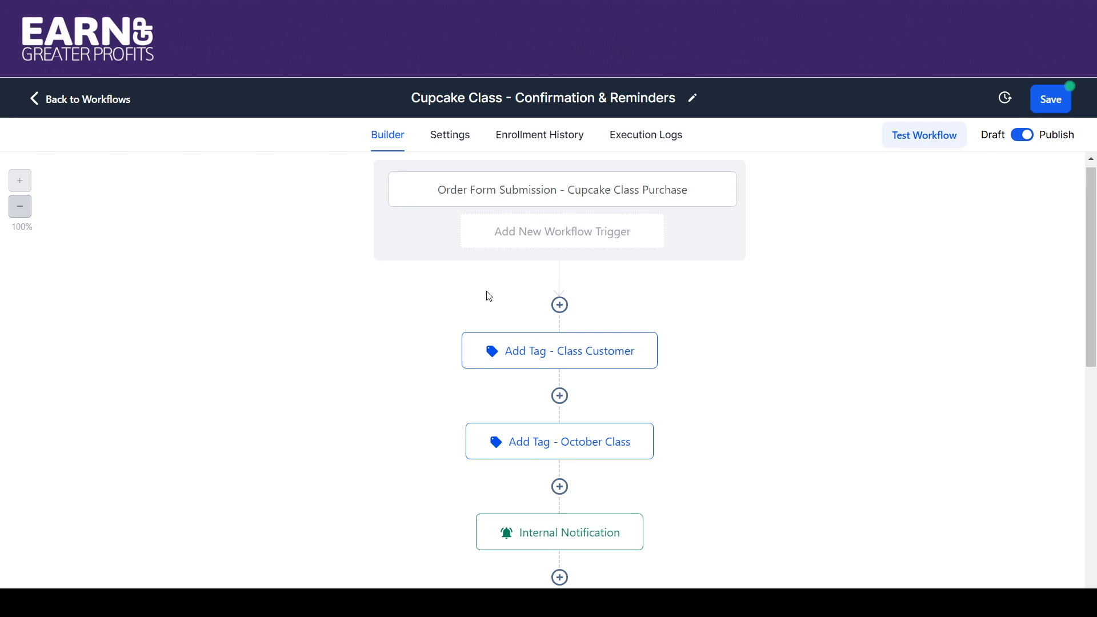
click(521, 361)
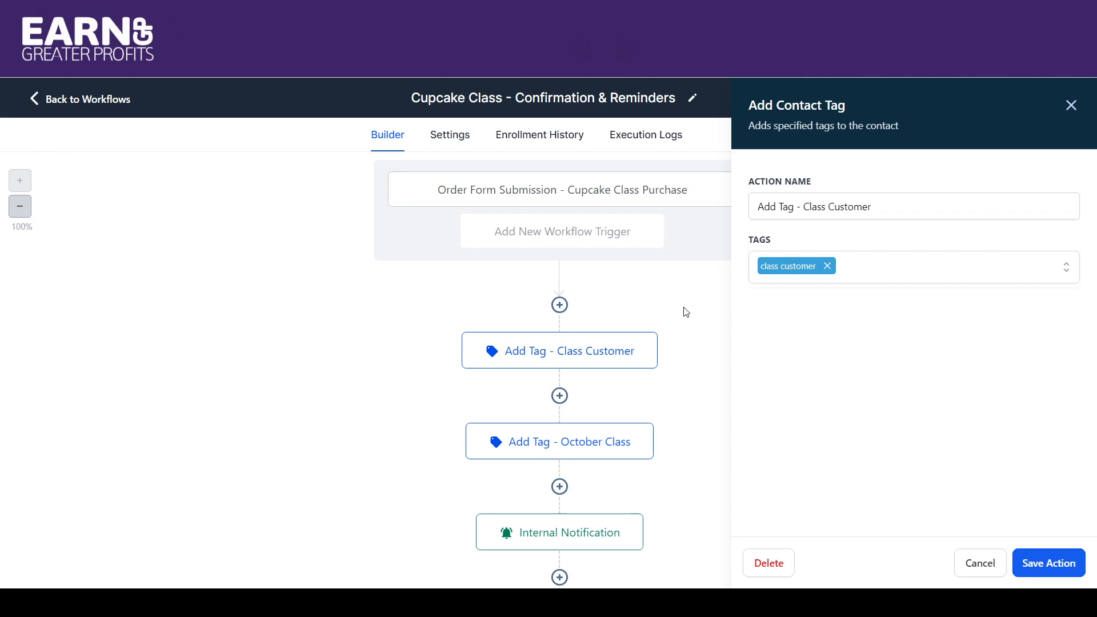
click(1069, 107)
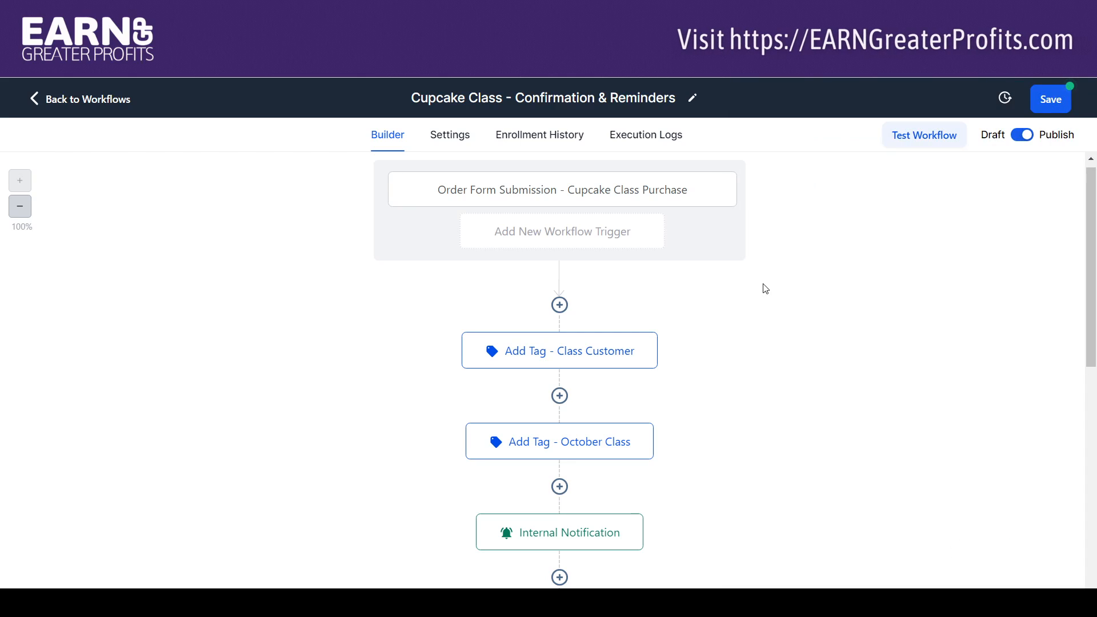
click(581, 448)
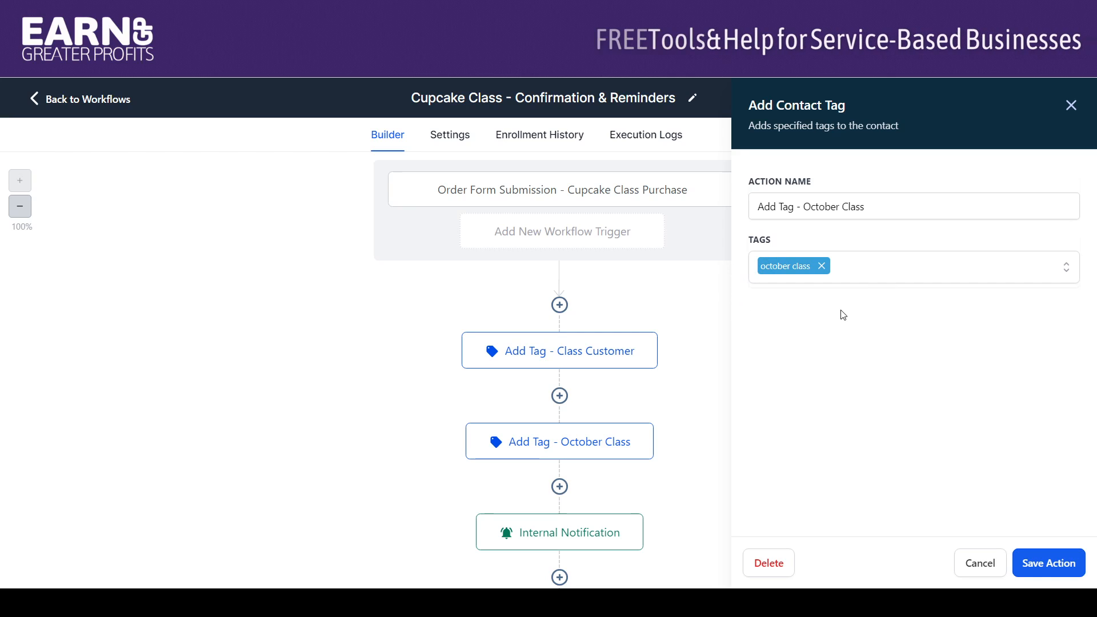
click(1071, 106)
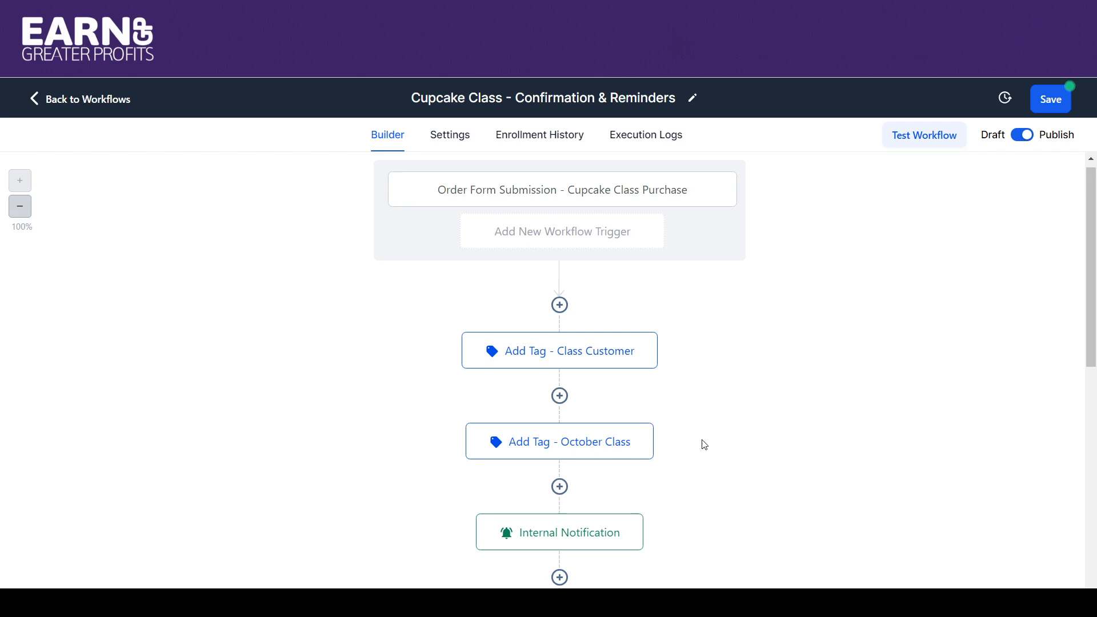
click(589, 455)
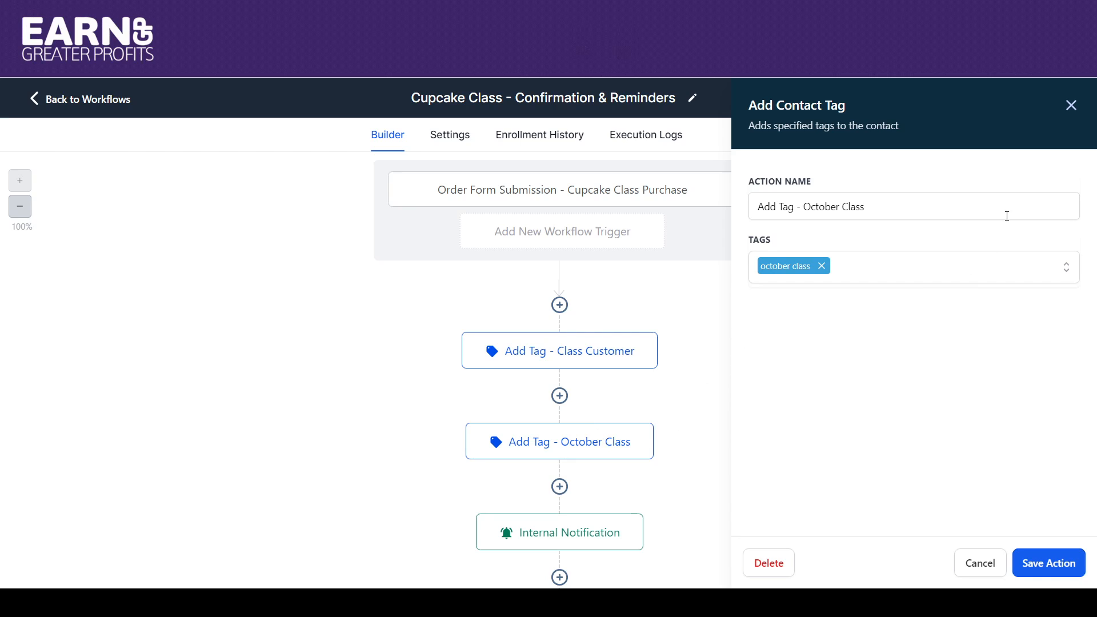
click(1071, 106)
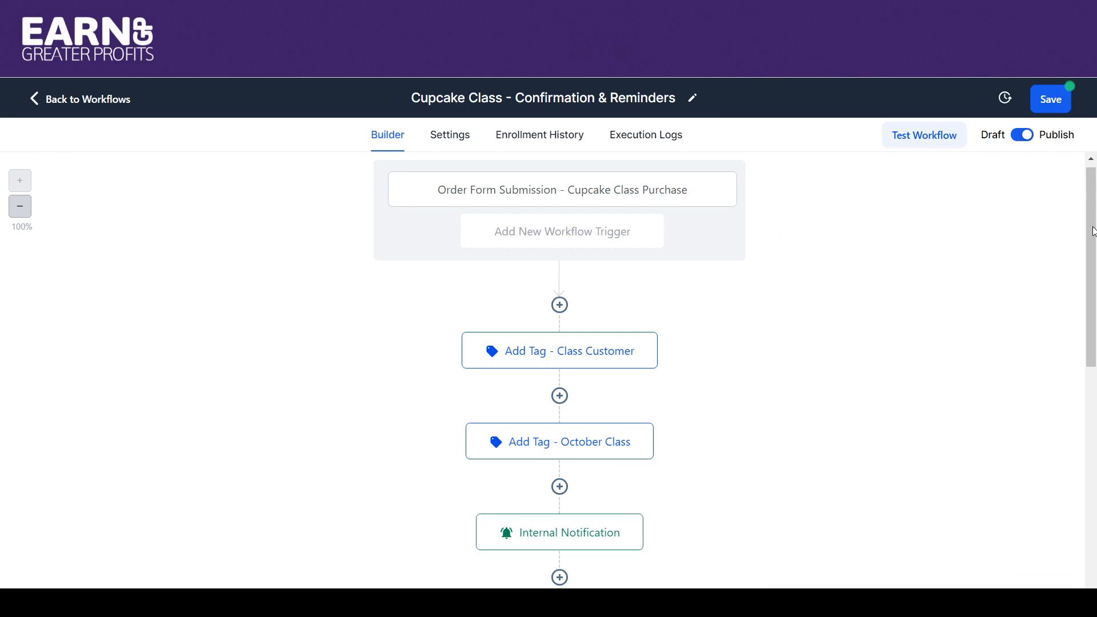
Examine the Internal Notification action's notification type, recipient user type and message, and close it without saving.
scroll(1092, 231, down, 3)
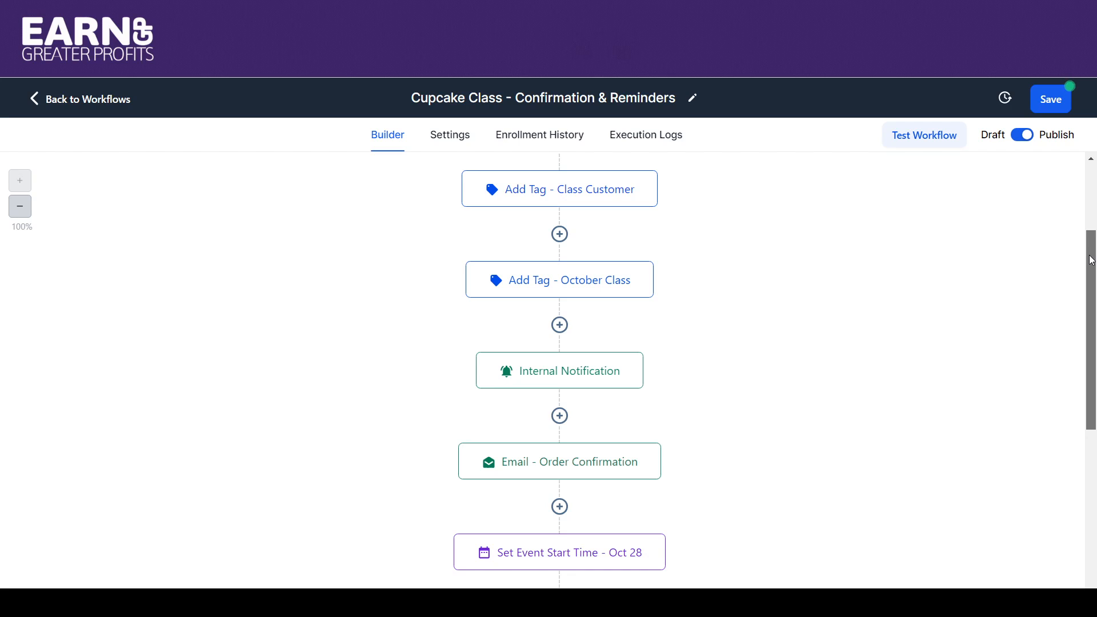
scroll(1091, 260, down, 2)
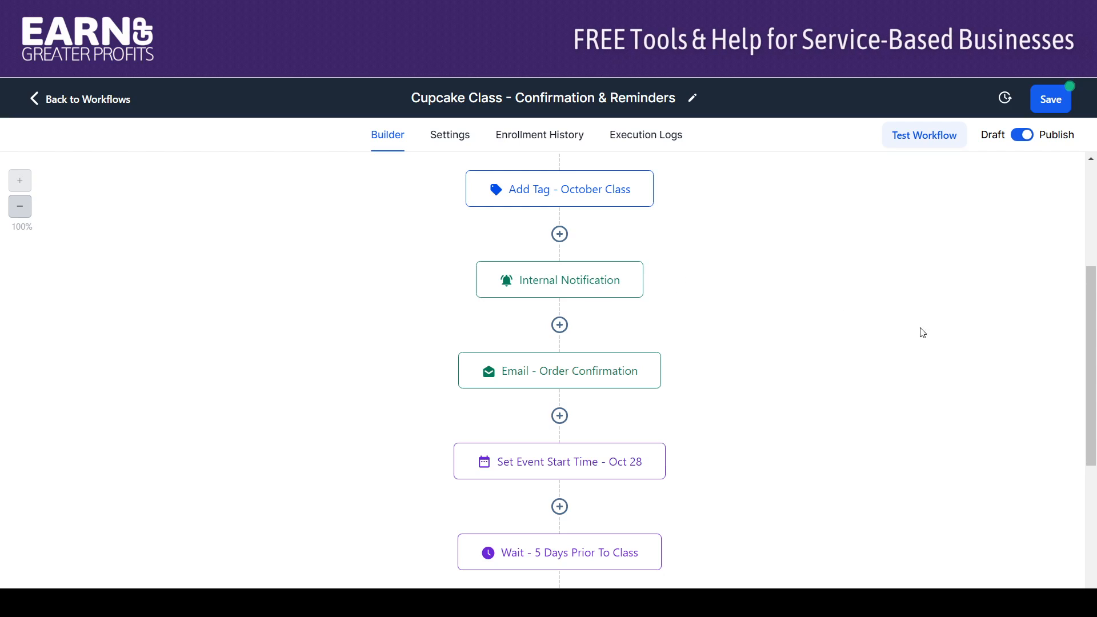
scroll(1091, 297, up, 1)
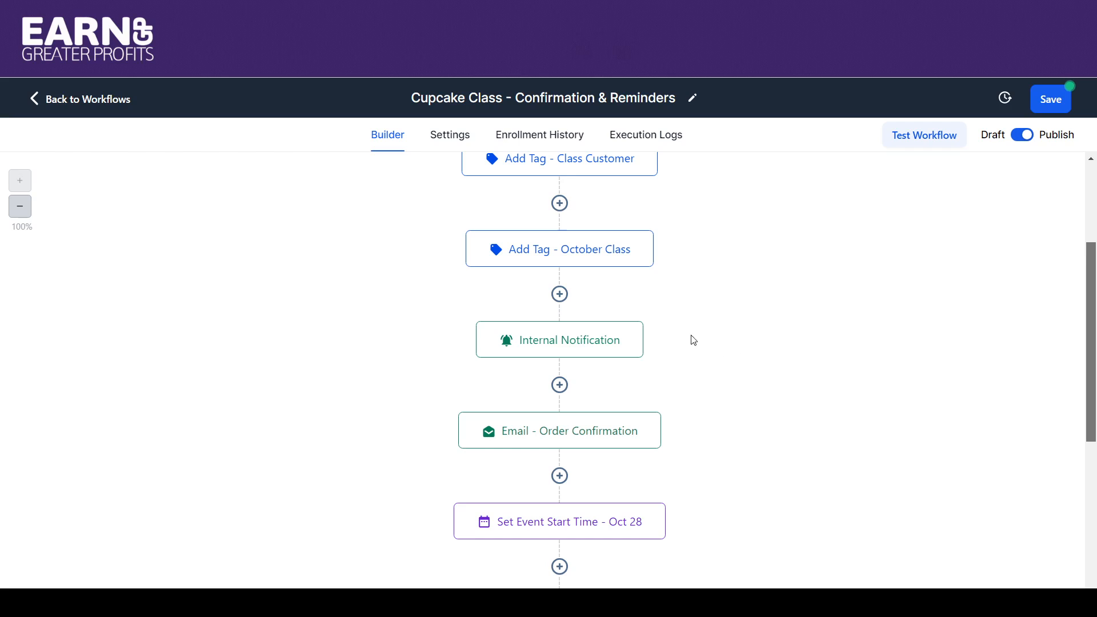
click(583, 350)
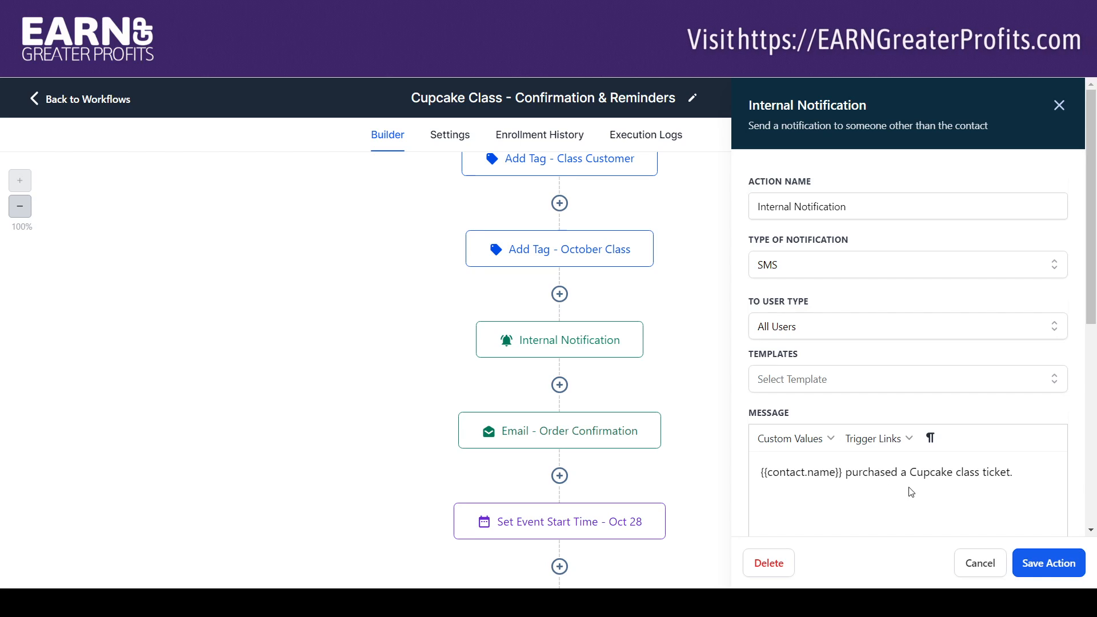
click(973, 564)
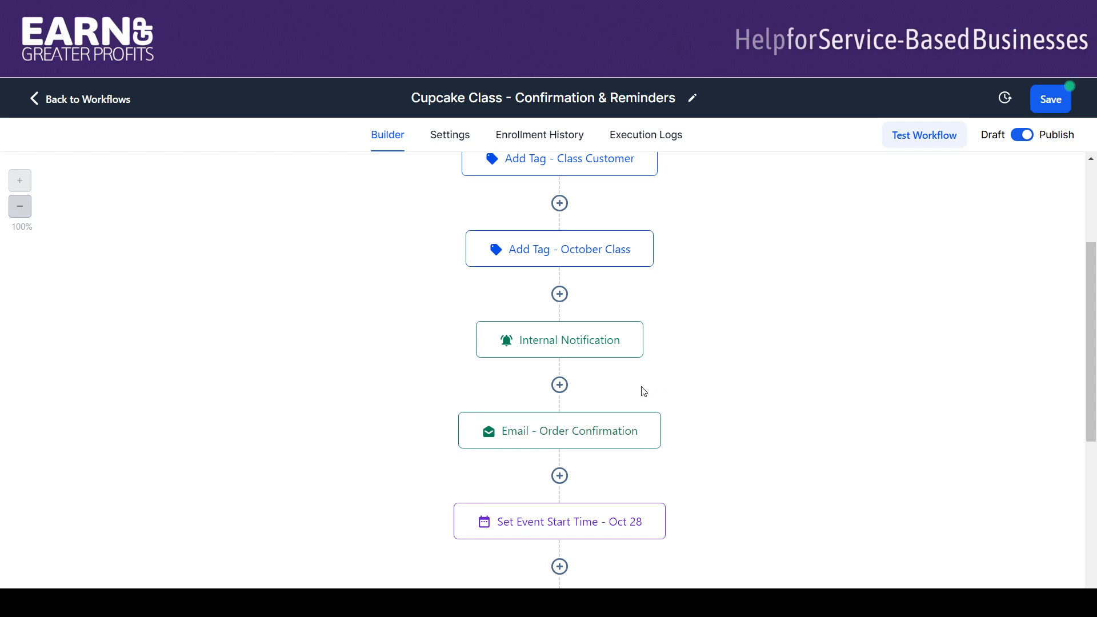
Examine the Email - Order Confirmation action's sender, subject and template, and the date settings of Set Event Start Time - Oct 28.
click(586, 440)
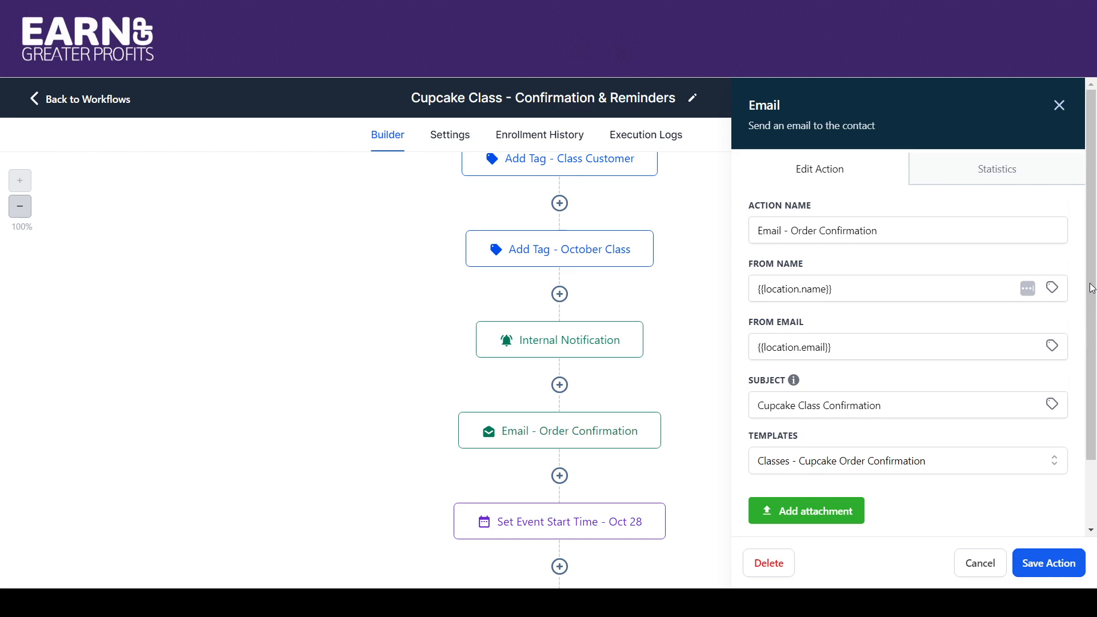
scroll(1091, 287, down, 2)
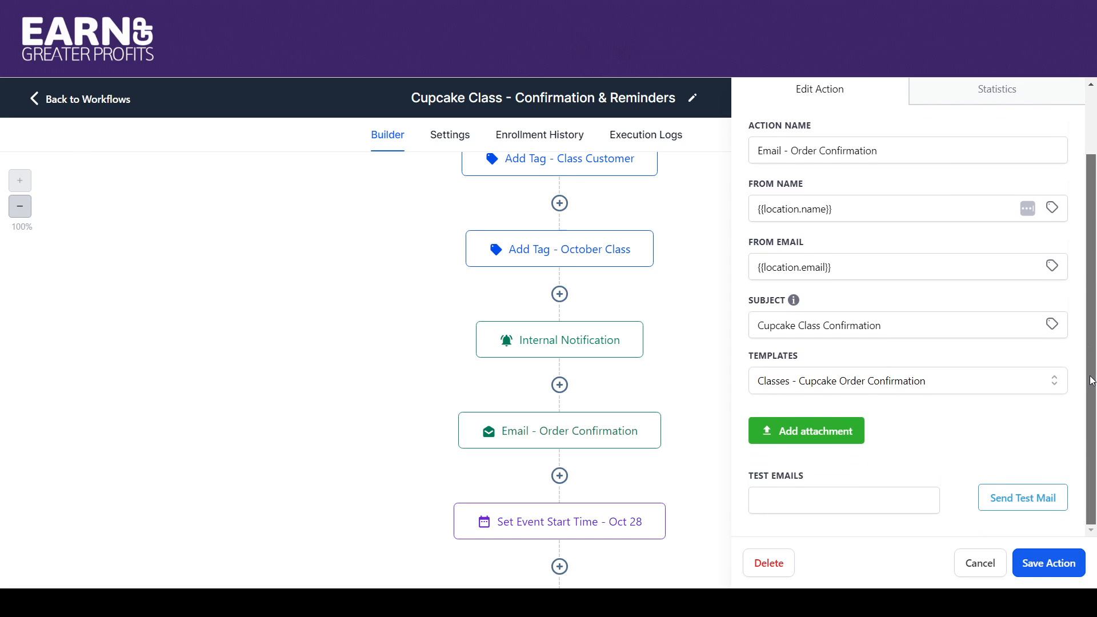
click(587, 531)
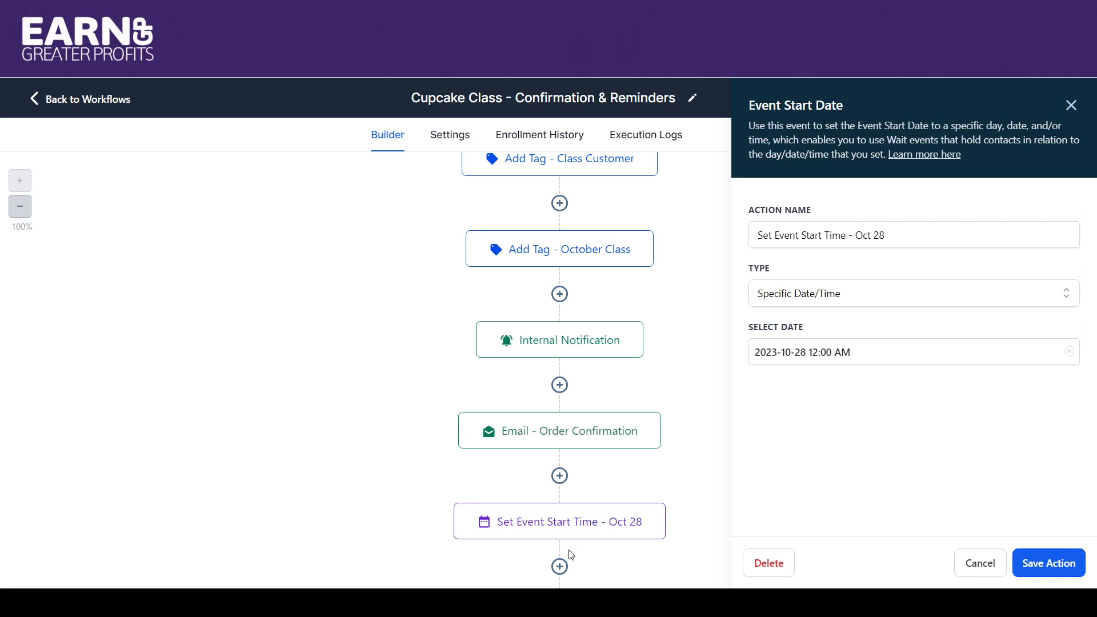
Try adding a Set Event Start Date action of type Specific Date/Time below Set Event Start Time - Oct 28, and cancel it.
click(559, 566)
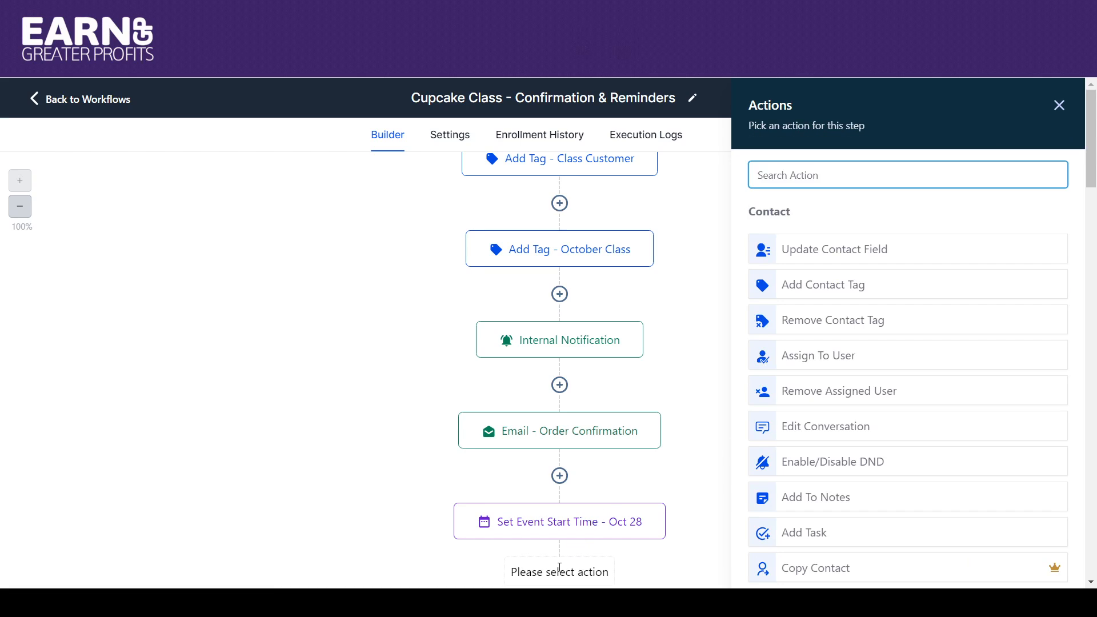
text(eve)
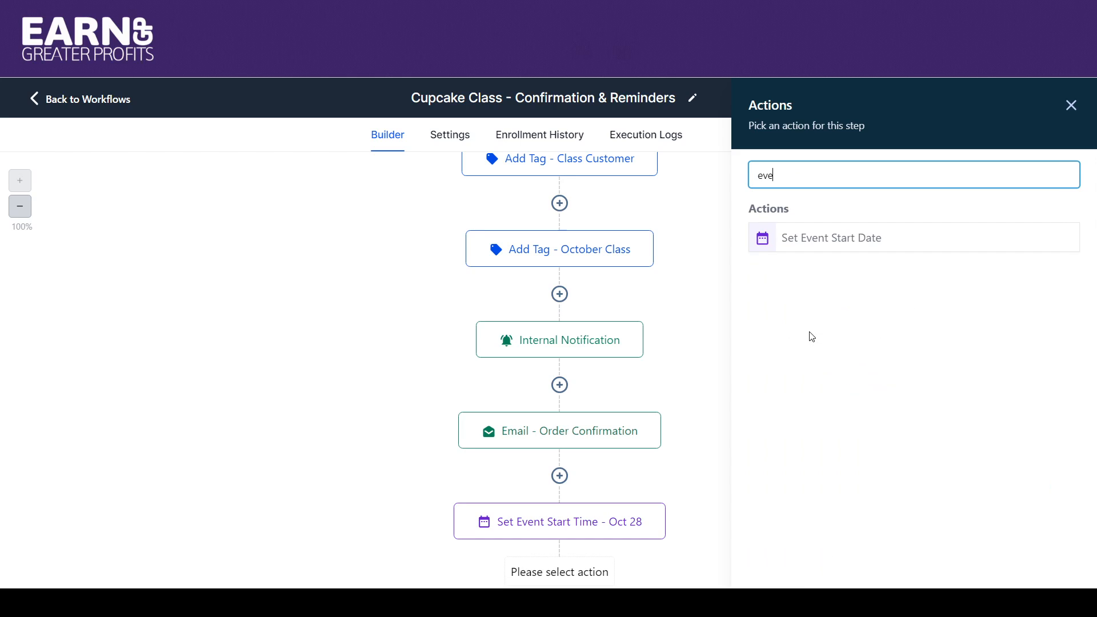
click(826, 239)
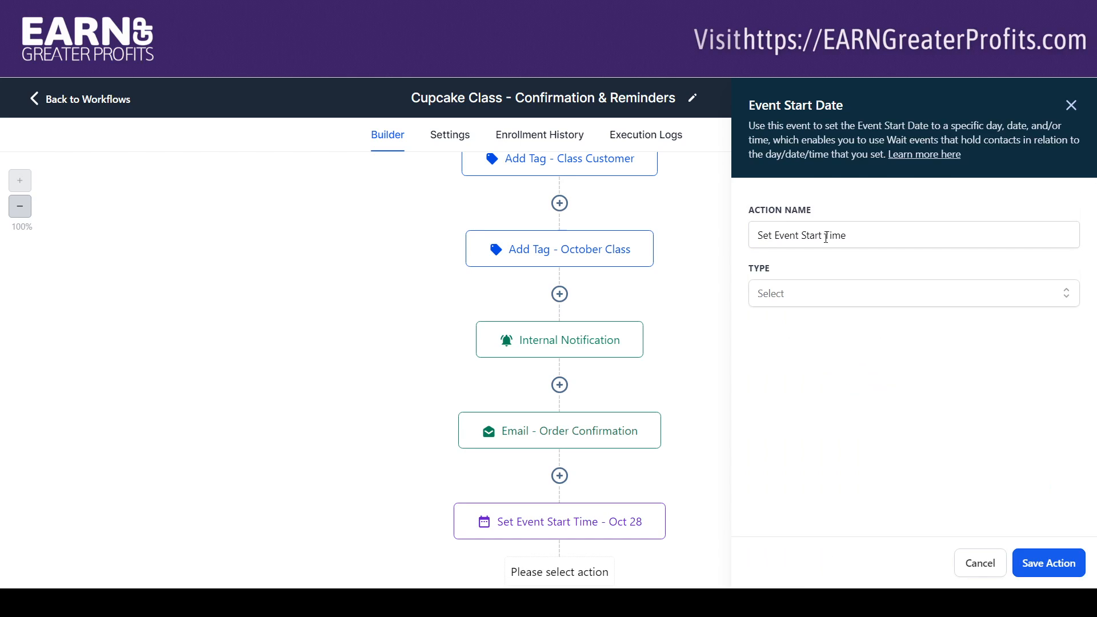
click(817, 295)
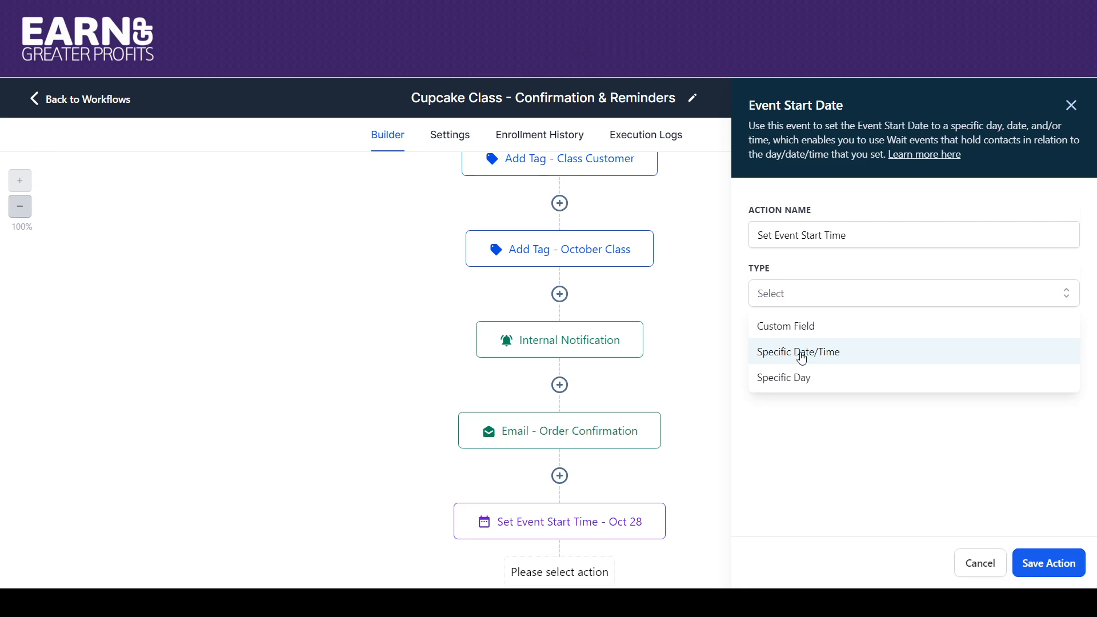
click(801, 353)
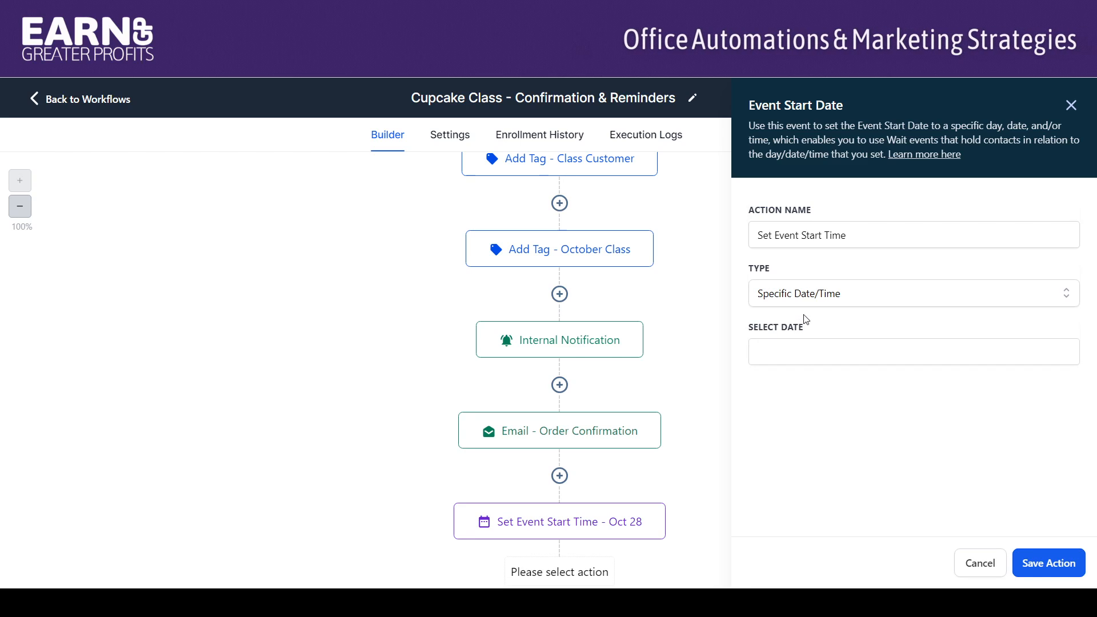
click(807, 351)
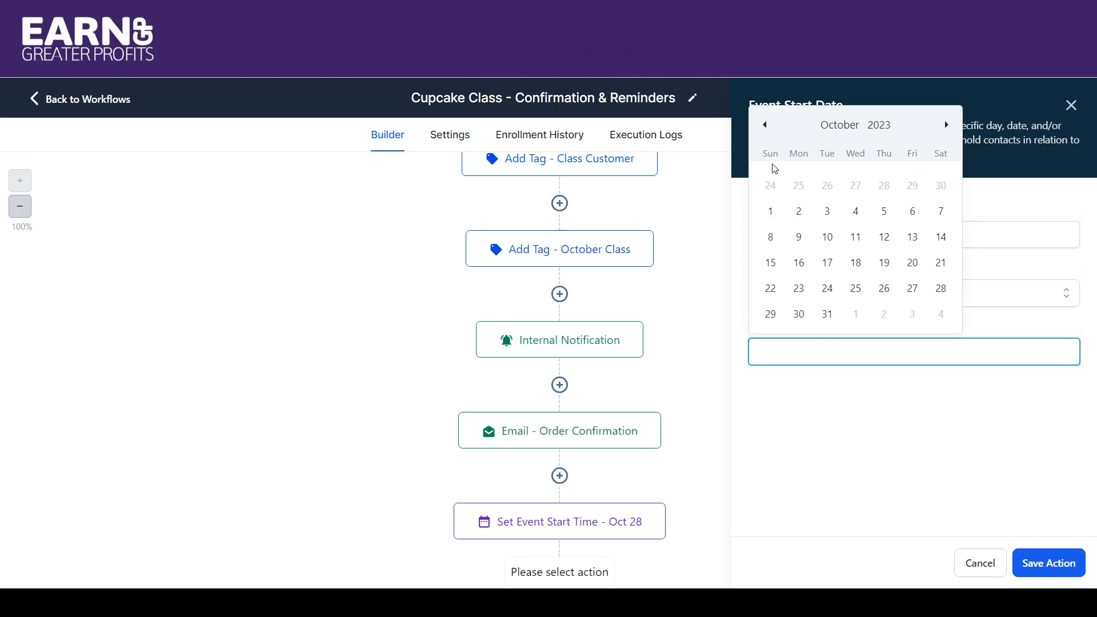
click(725, 302)
click(823, 295)
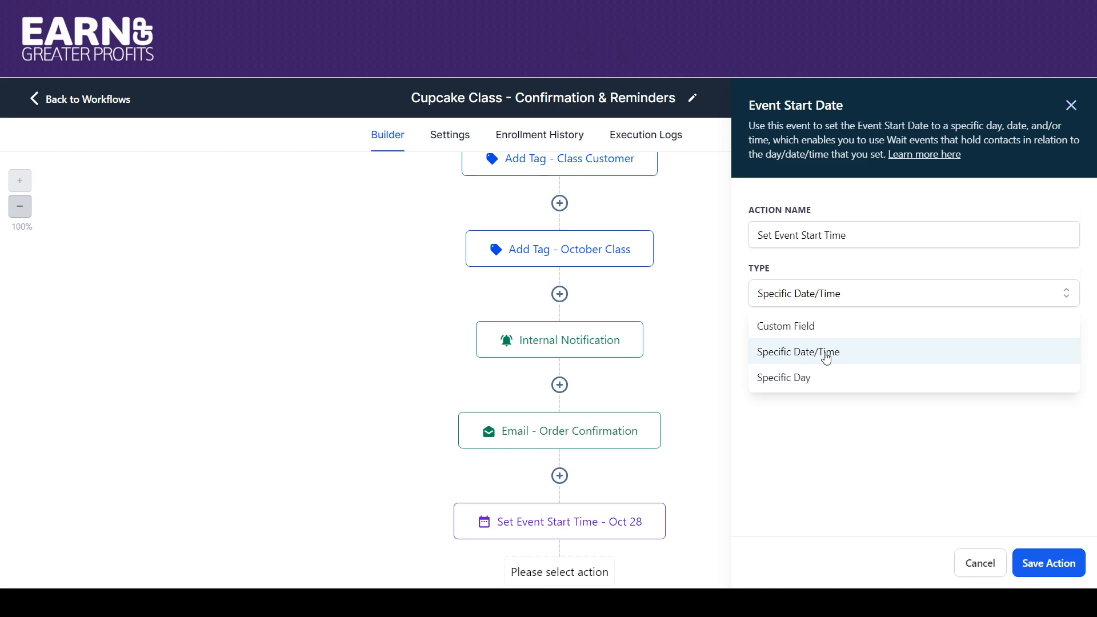
click(736, 355)
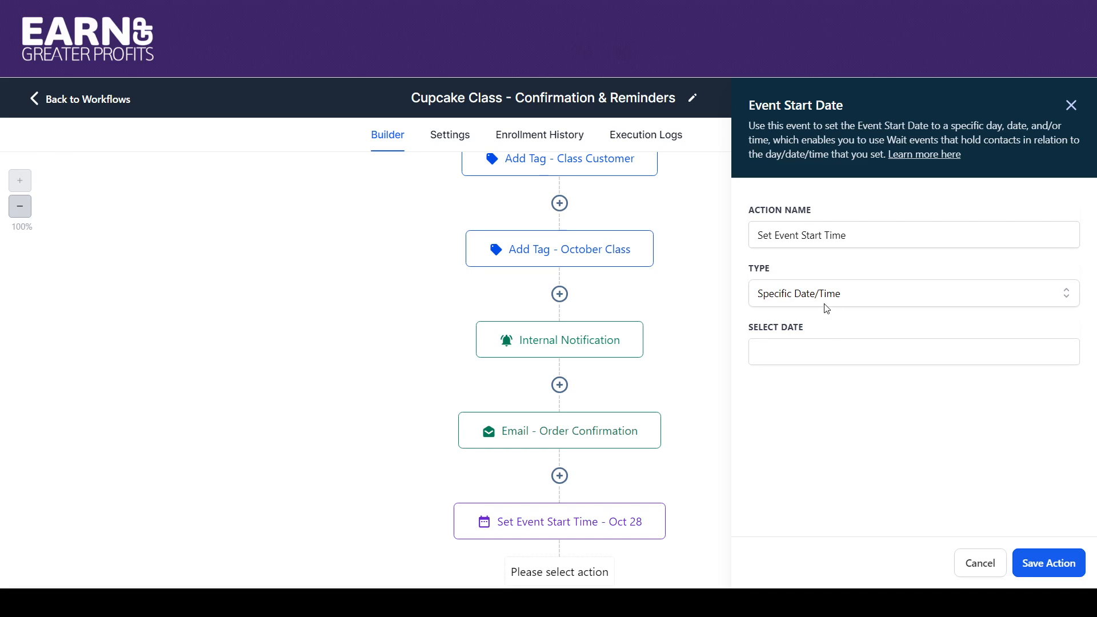
click(980, 565)
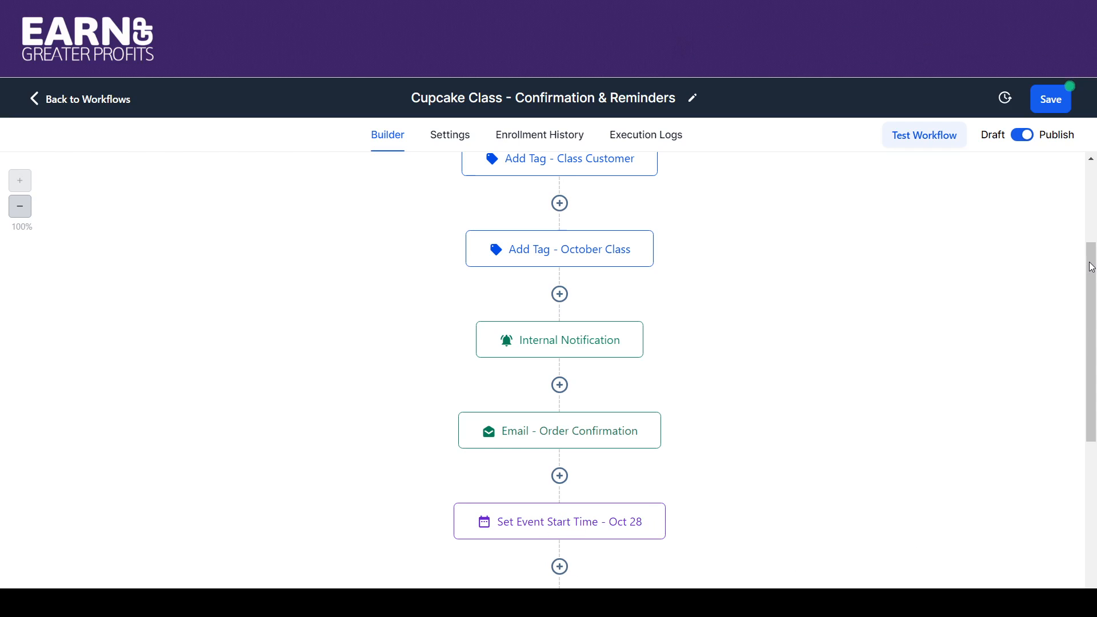
Examine the Wait - 5 Days Prior to Class action's time delay, resume window and available wait types, and save it without changes.
drag(1091, 267, 1034, 361)
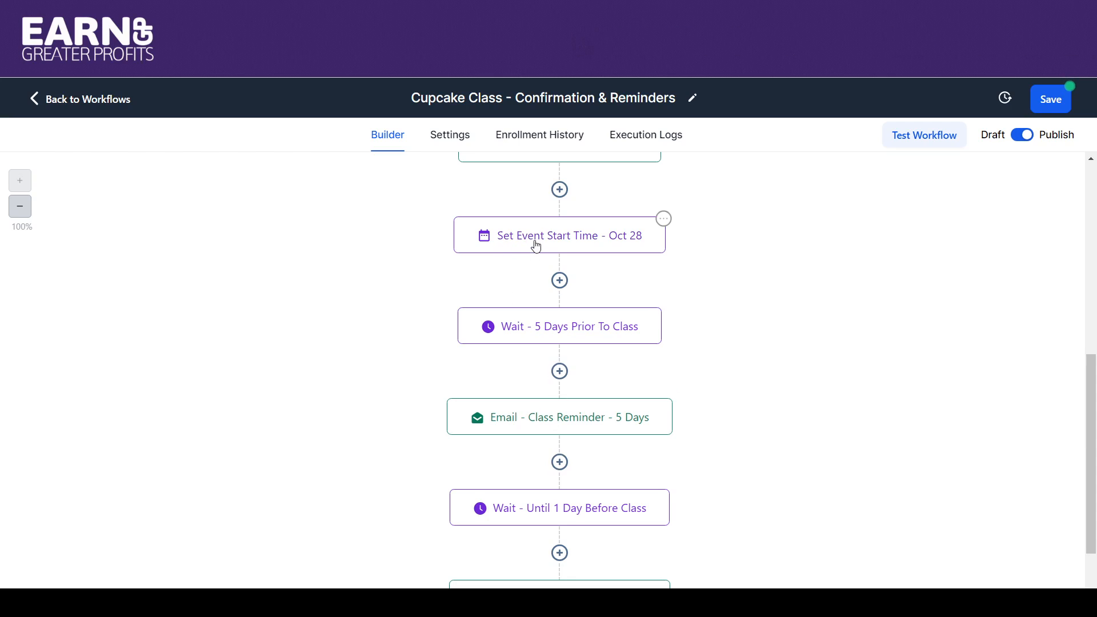
click(508, 337)
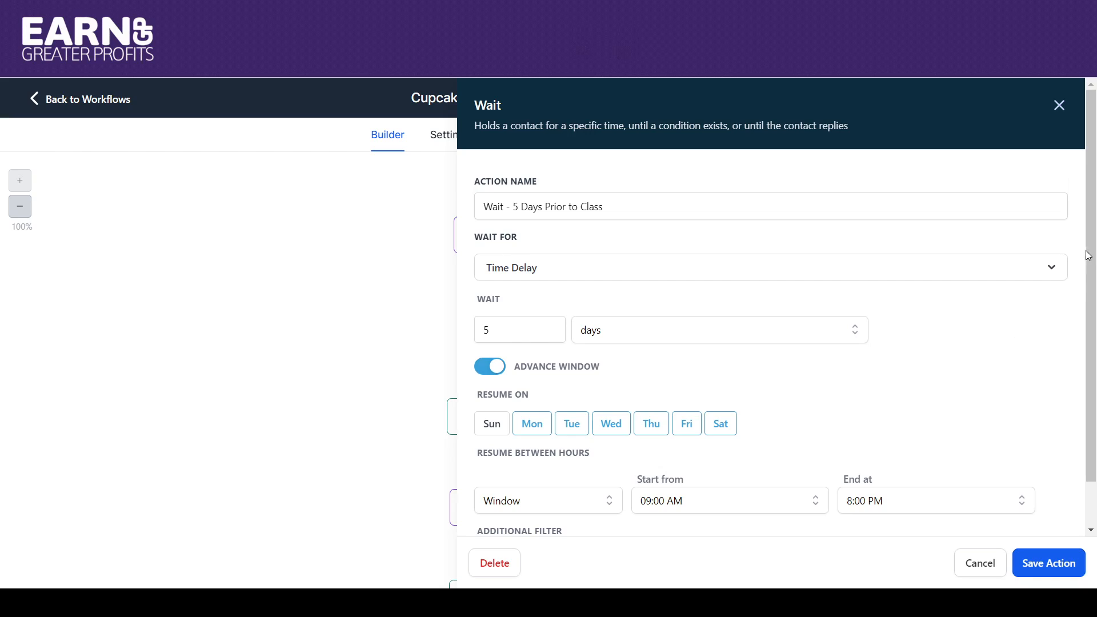
scroll(1091, 257, down, 2)
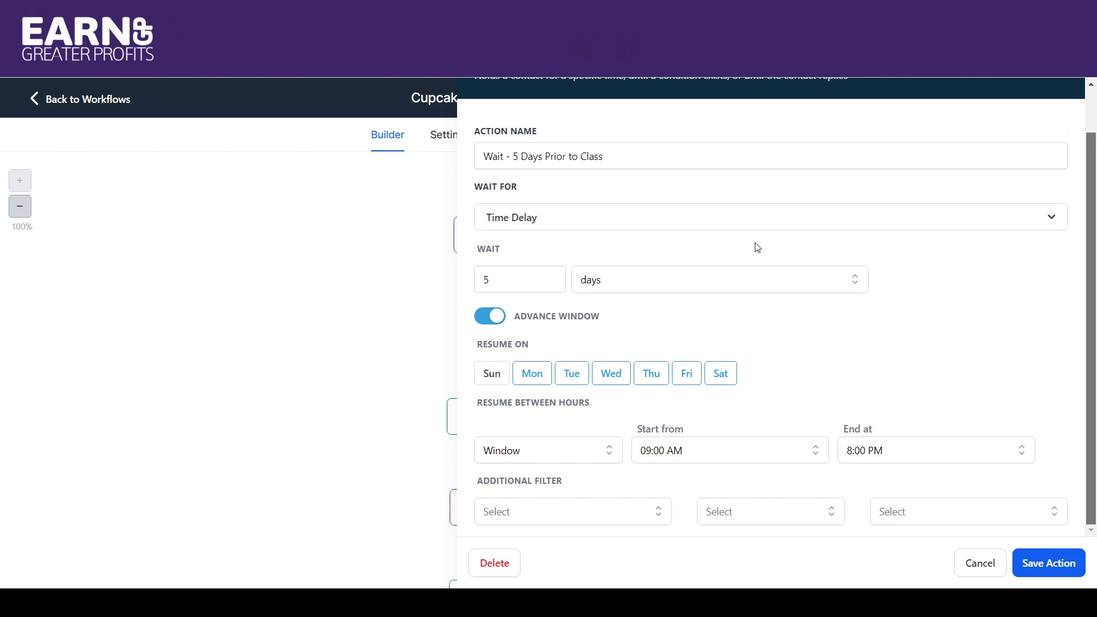
click(805, 221)
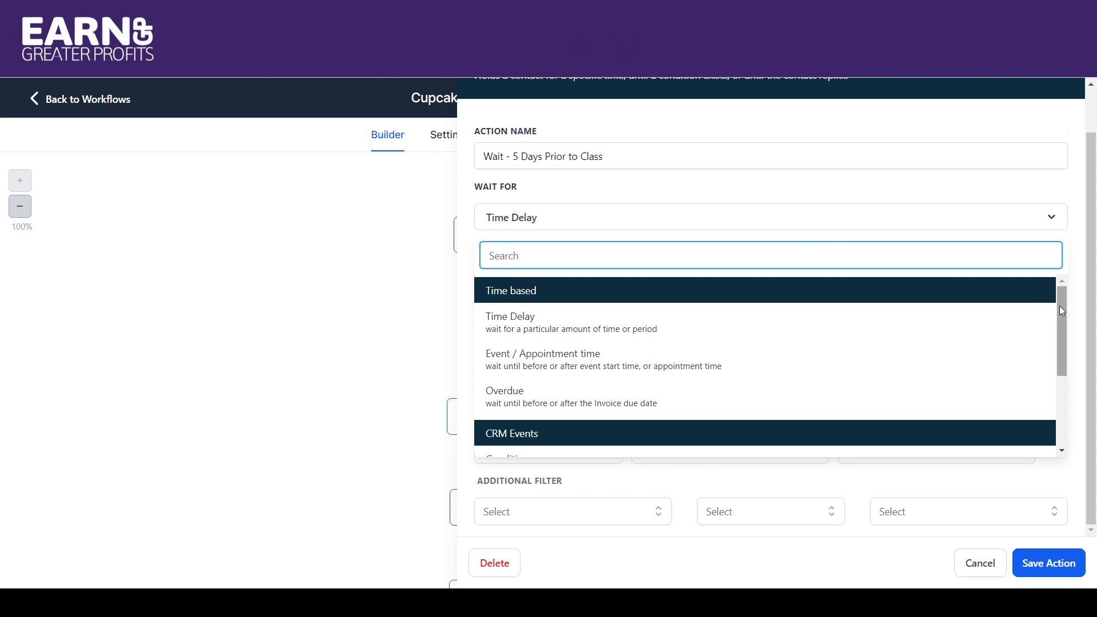
drag(1060, 308, 1076, 411)
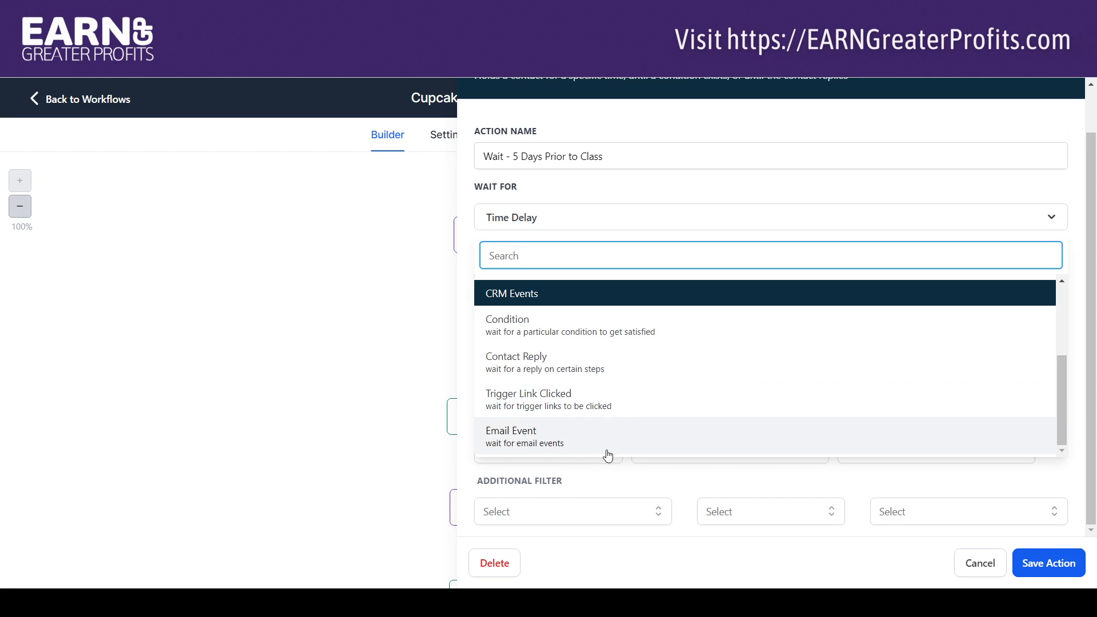
click(409, 341)
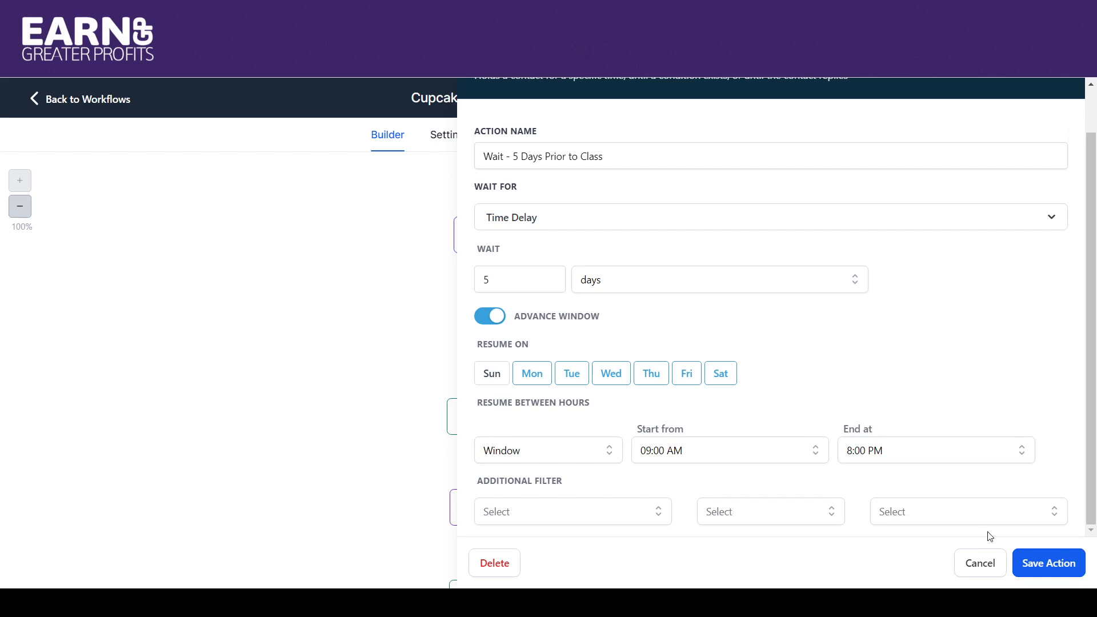
click(1023, 564)
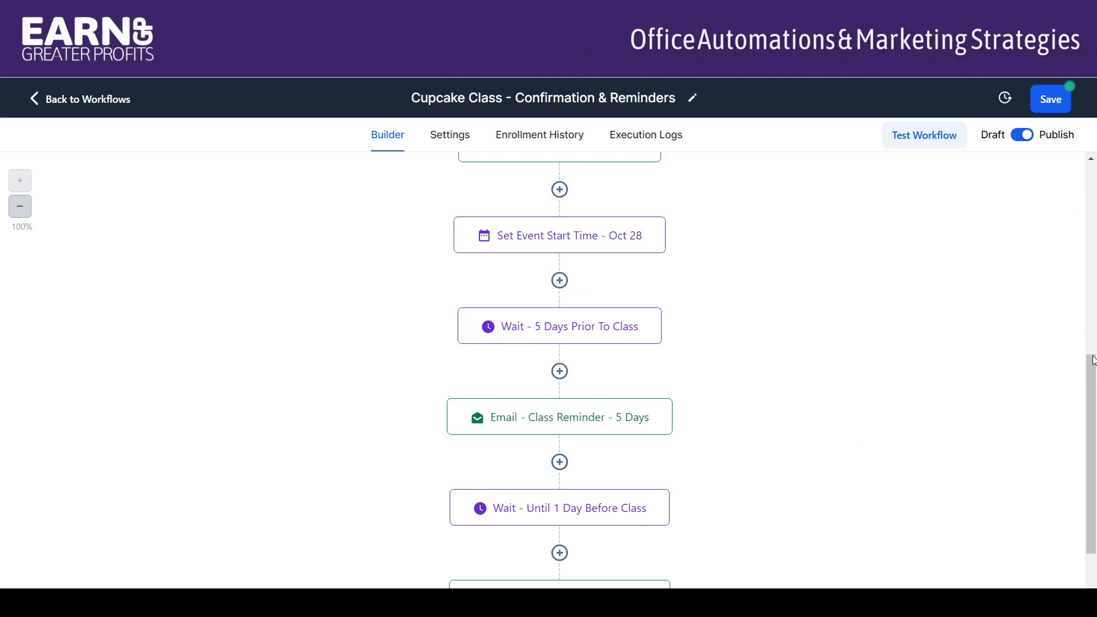
Examine the Wait - Until 1 Day Before Class action's event timing options and past-timing rule, and save it without changes.
drag(1093, 360, 1094, 410)
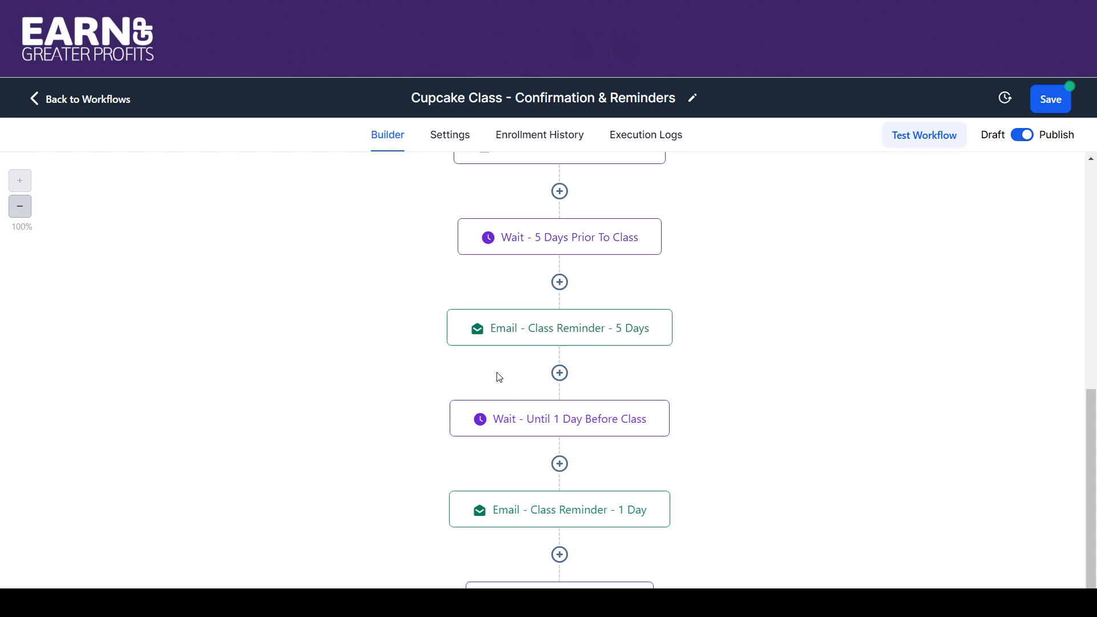
click(584, 434)
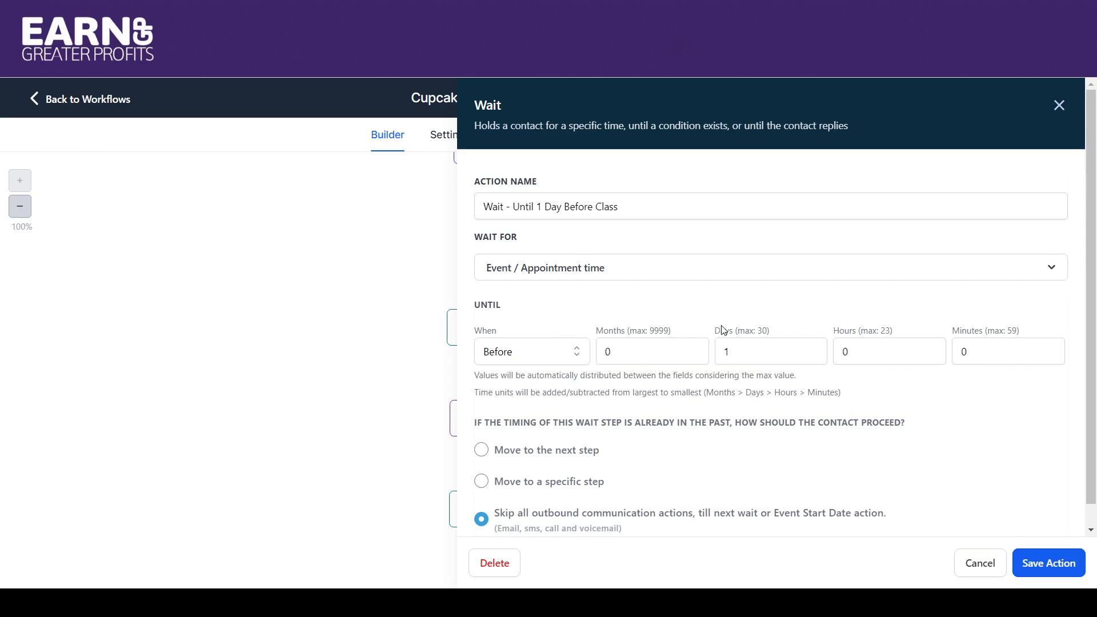
click(576, 353)
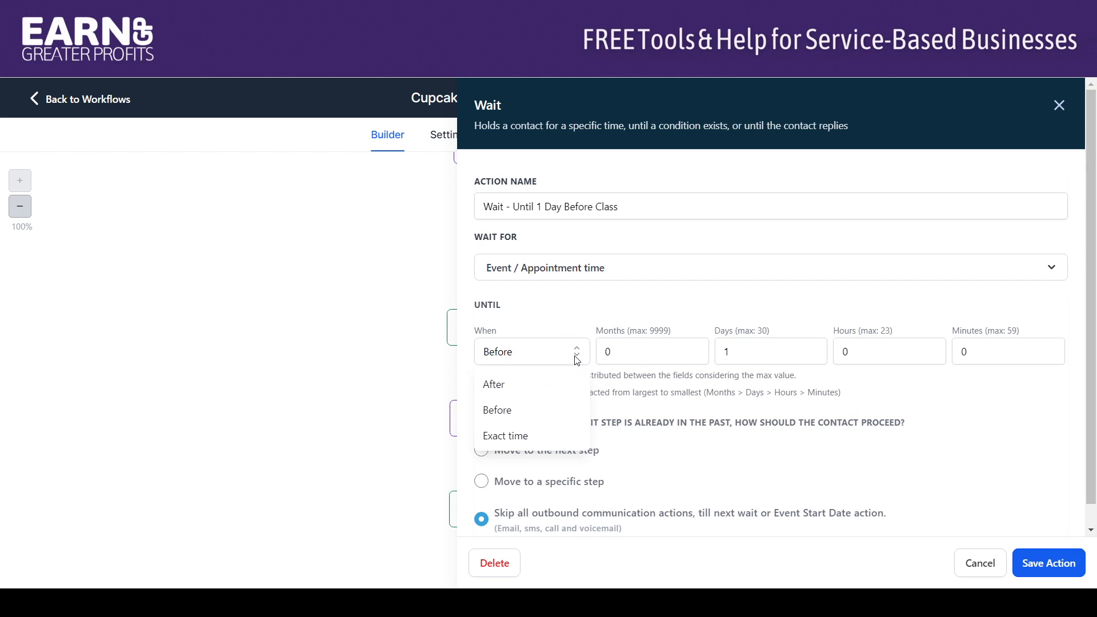
click(560, 304)
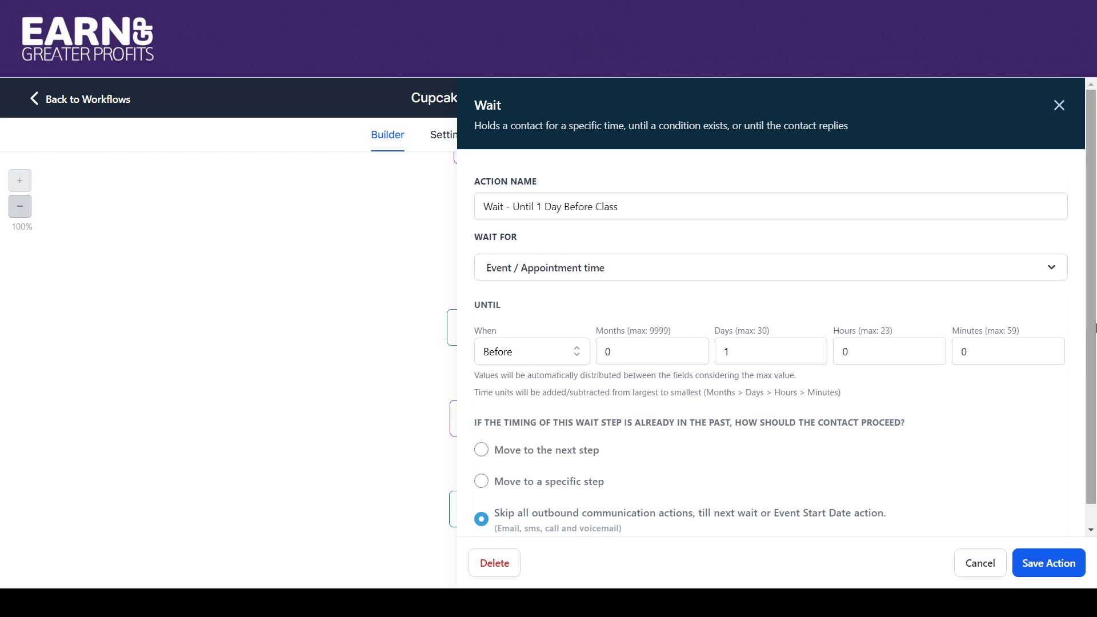
scroll(1093, 260, down, 1)
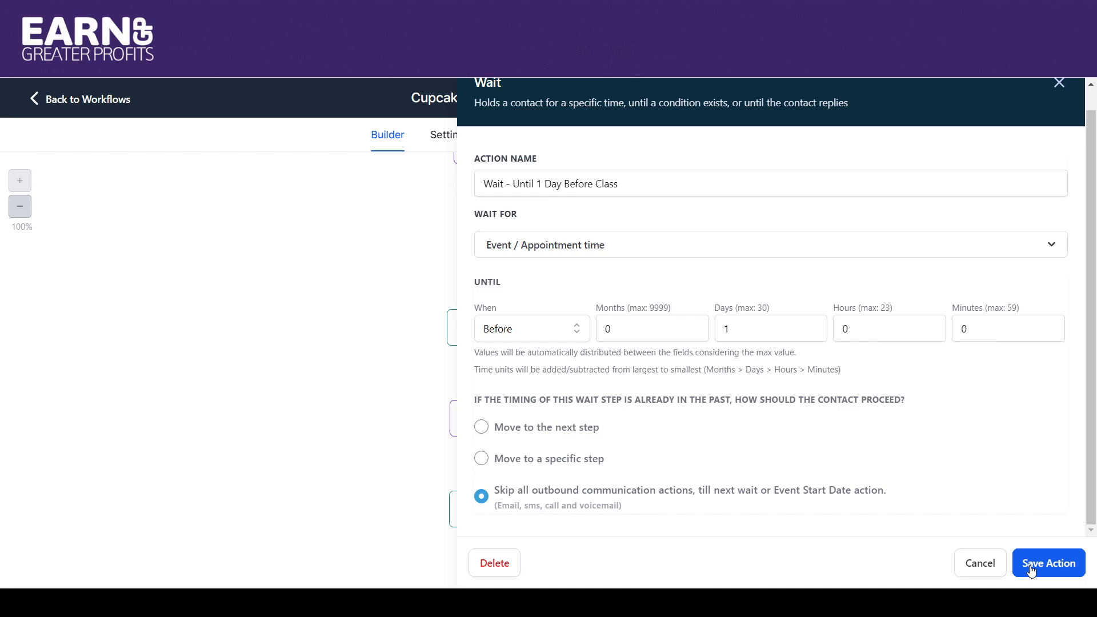
click(1051, 563)
Set Wait - 5 Days Prior to Class to wait for Event / Appointment time, 5 days before, and save the action and the workflow.
click(534, 245)
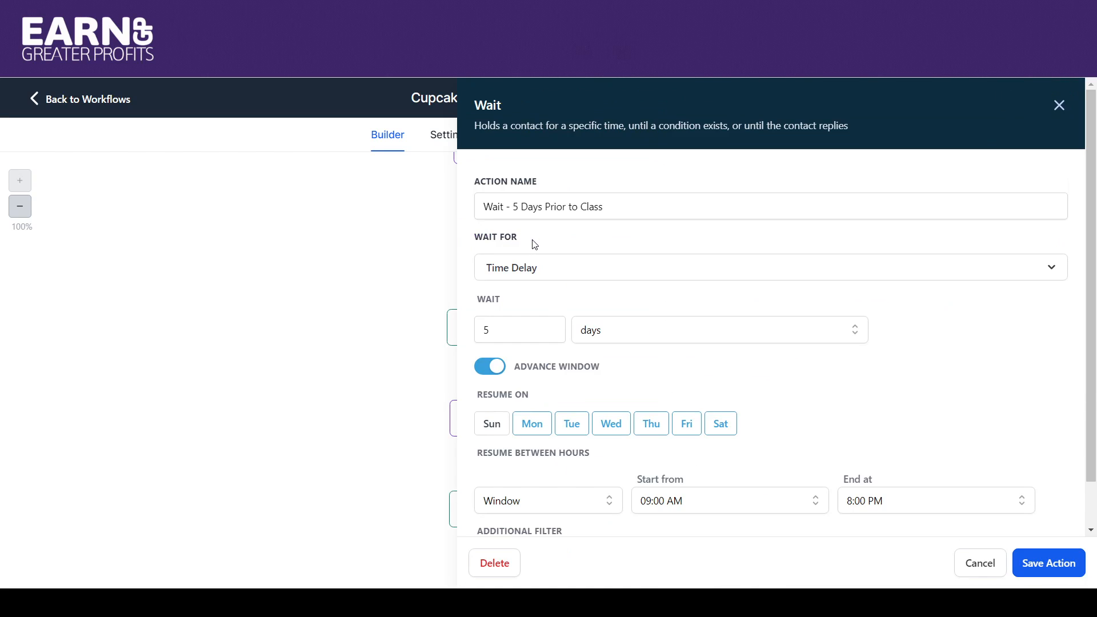
click(561, 270)
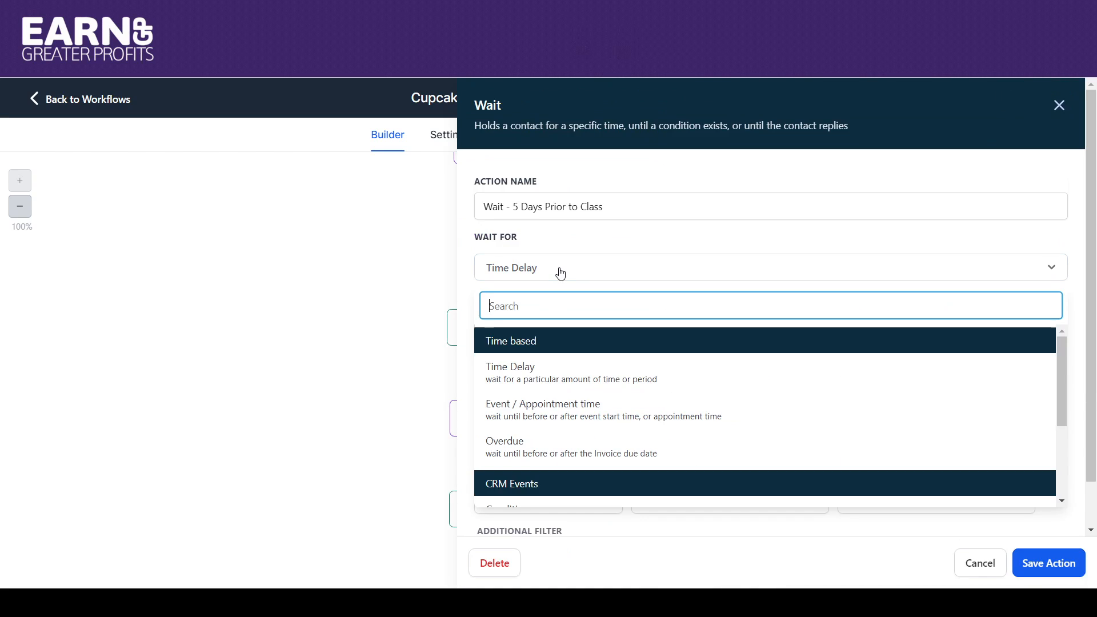
click(600, 407)
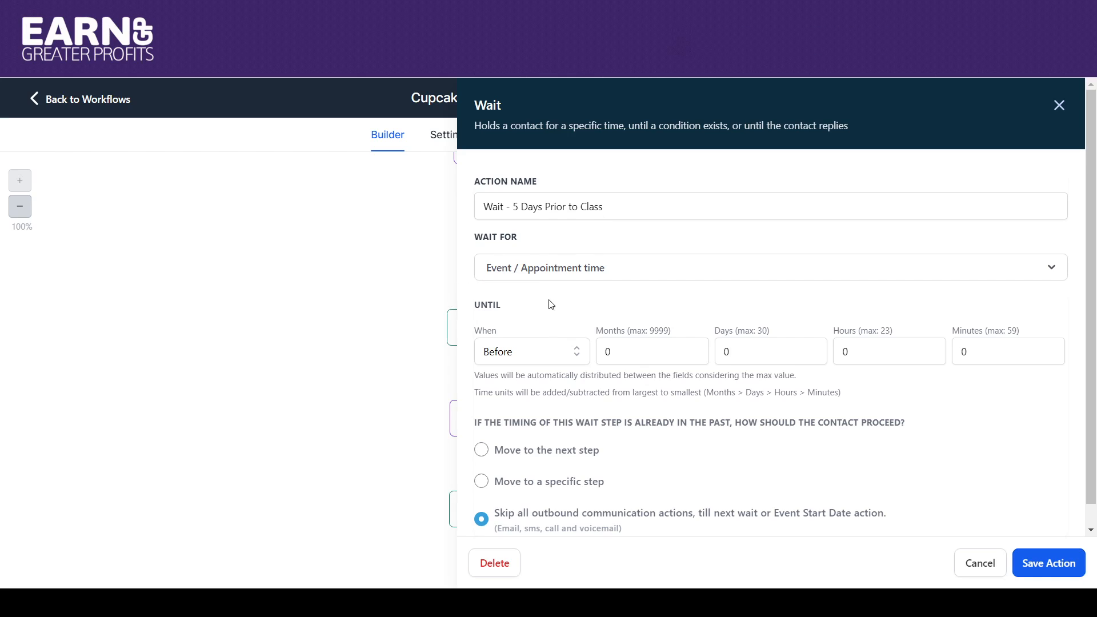
click(537, 352)
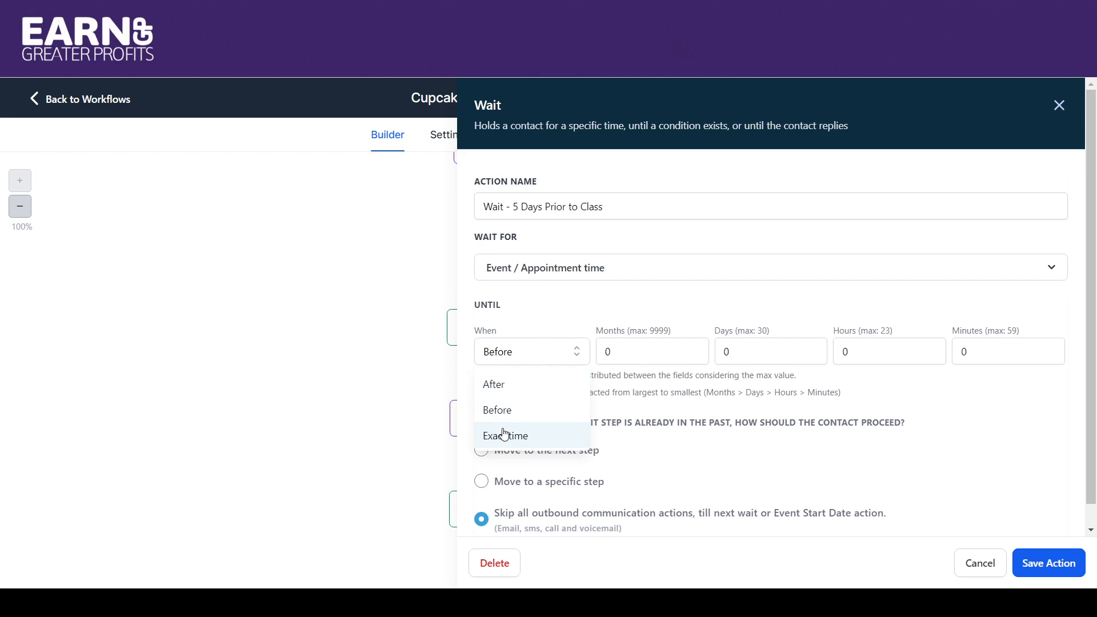
click(503, 411)
double_click(725, 351)
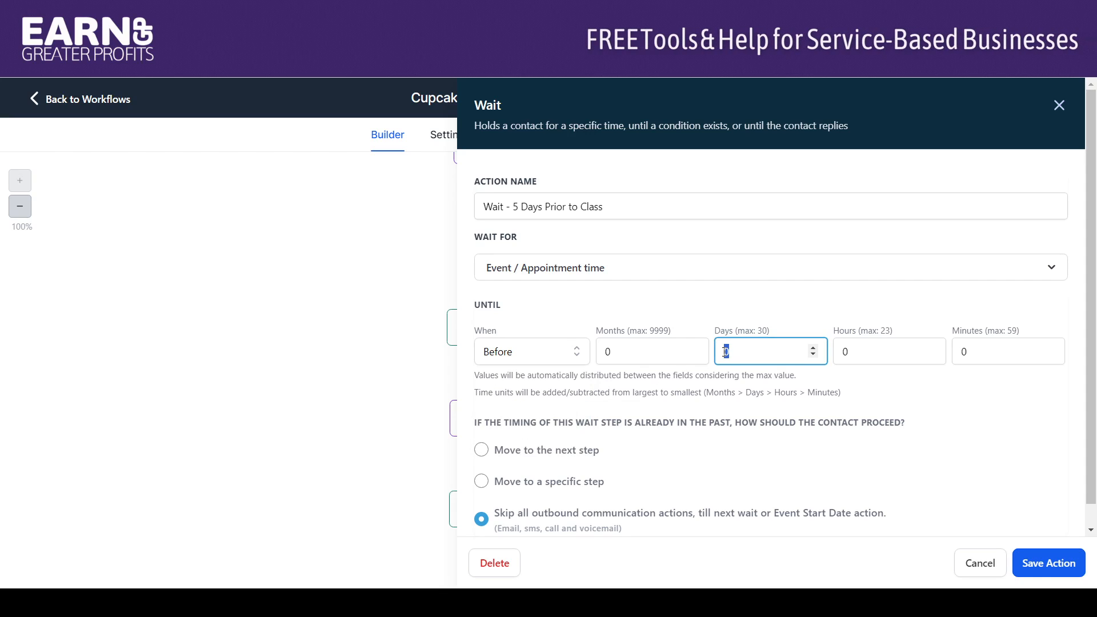
text(5)
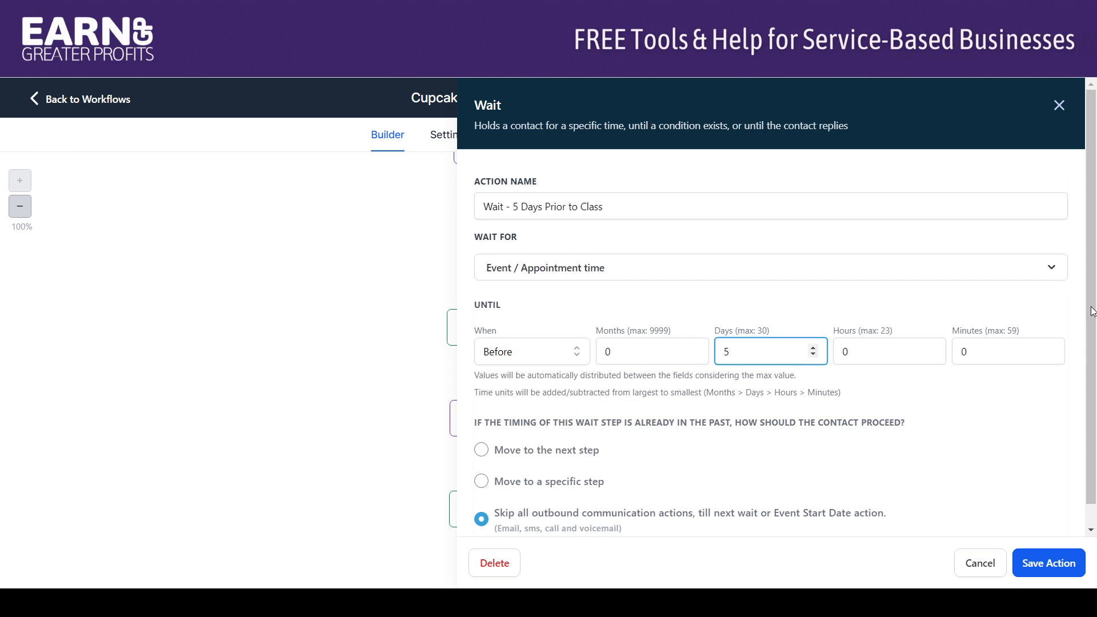
scroll(1075, 353, down, 1)
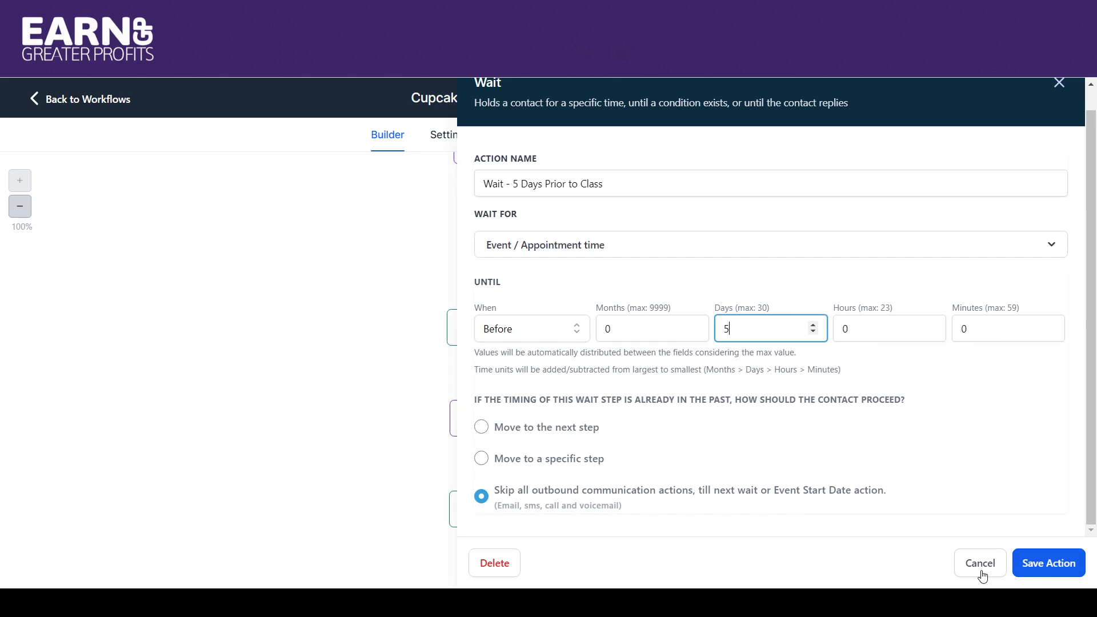
click(1019, 573)
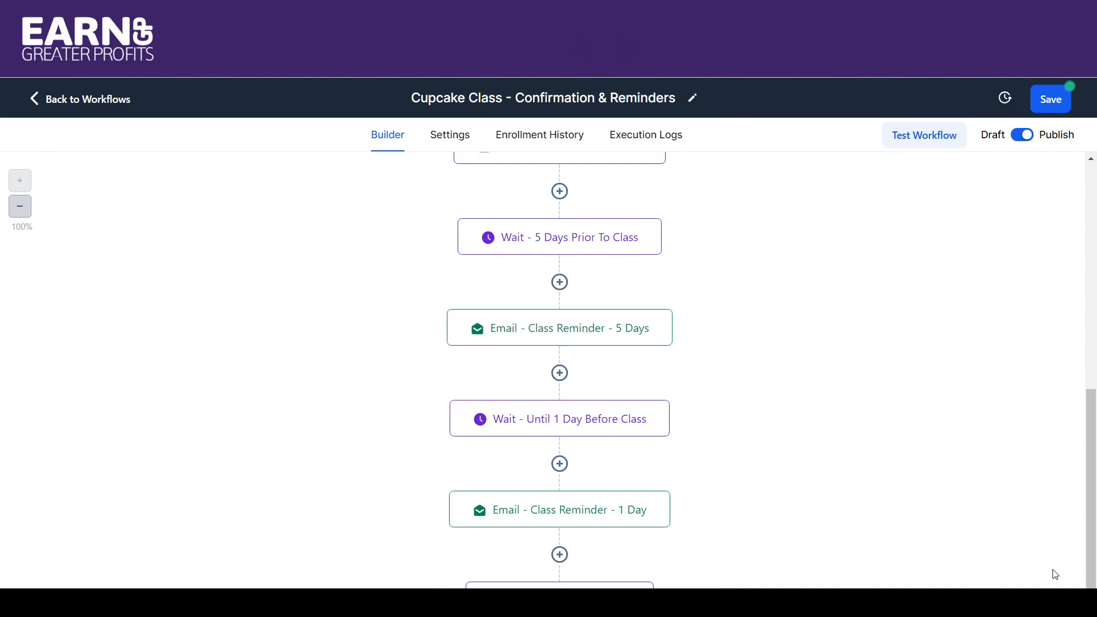
drag(1094, 469, 1094, 494)
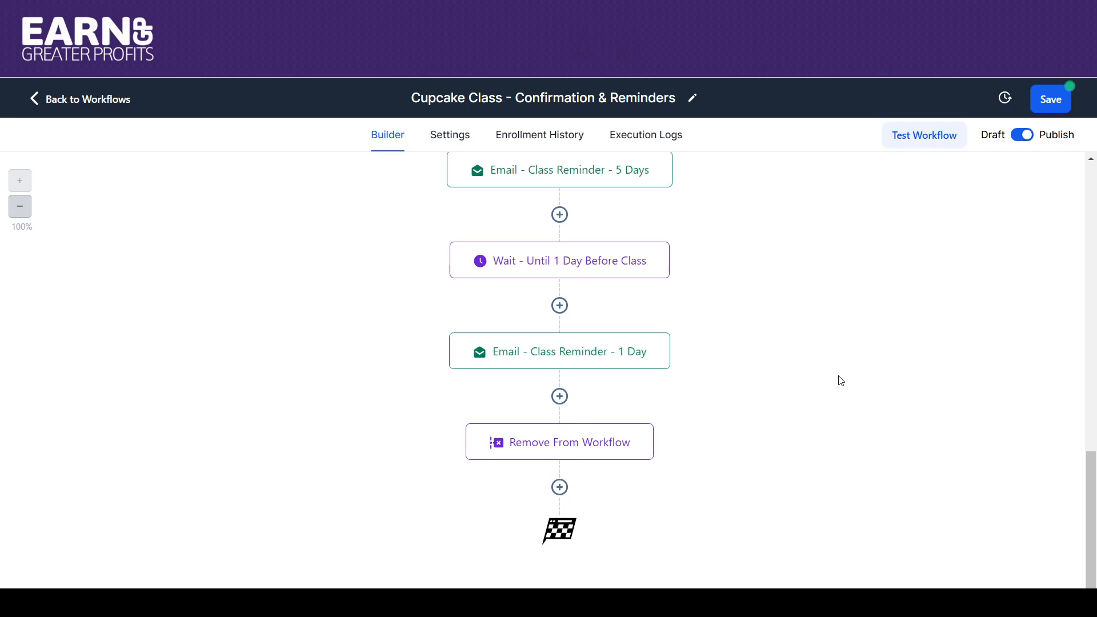
click(1049, 96)
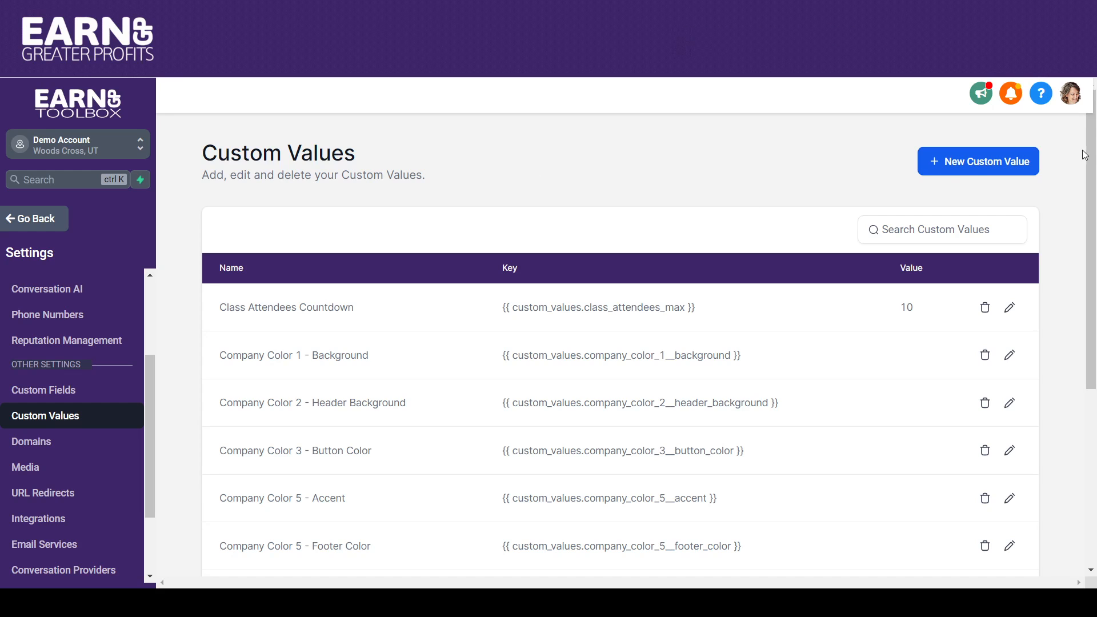
In the account's Custom Values settings, fill in the Cookie Class Location value with the class's full street address and update it.
scroll(981, 280, down, 5)
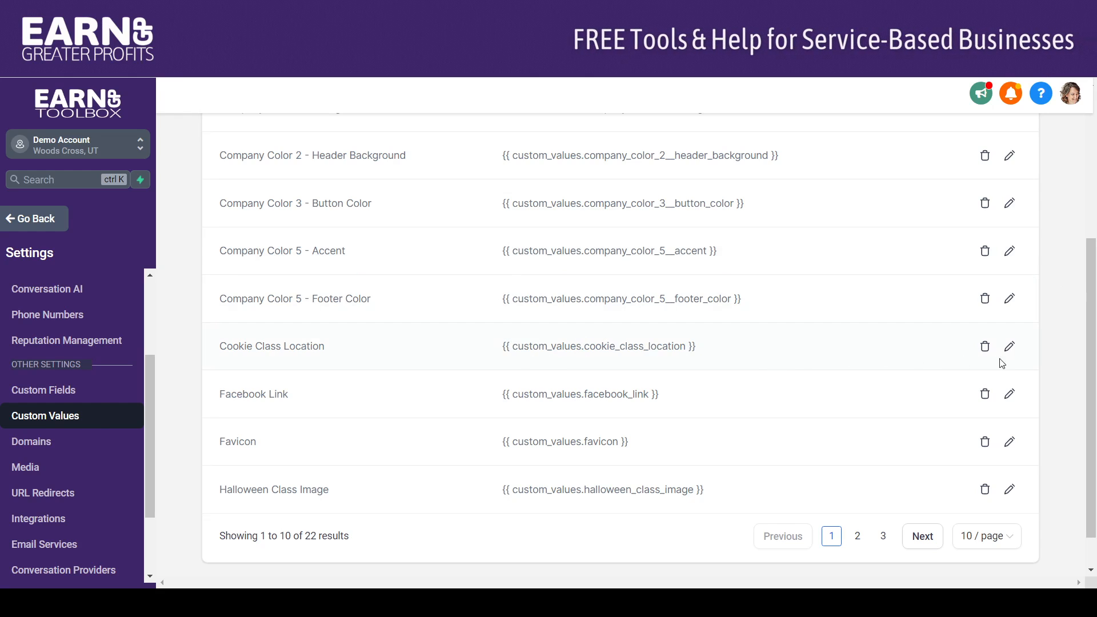
click(1009, 347)
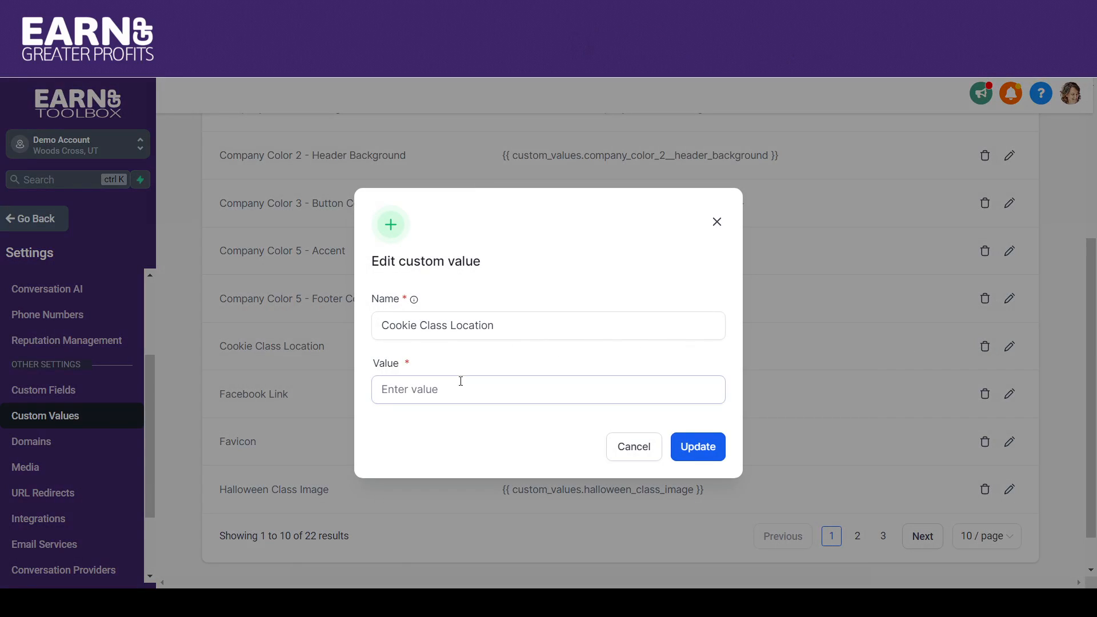
click(453, 388)
text(123 Anywhere)
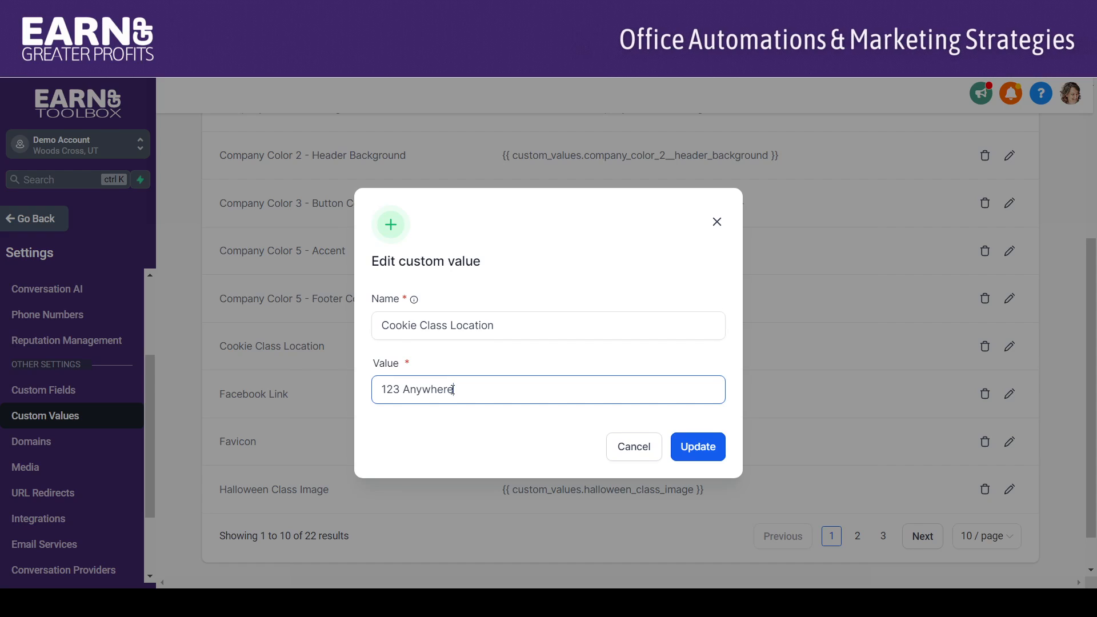
text( St)
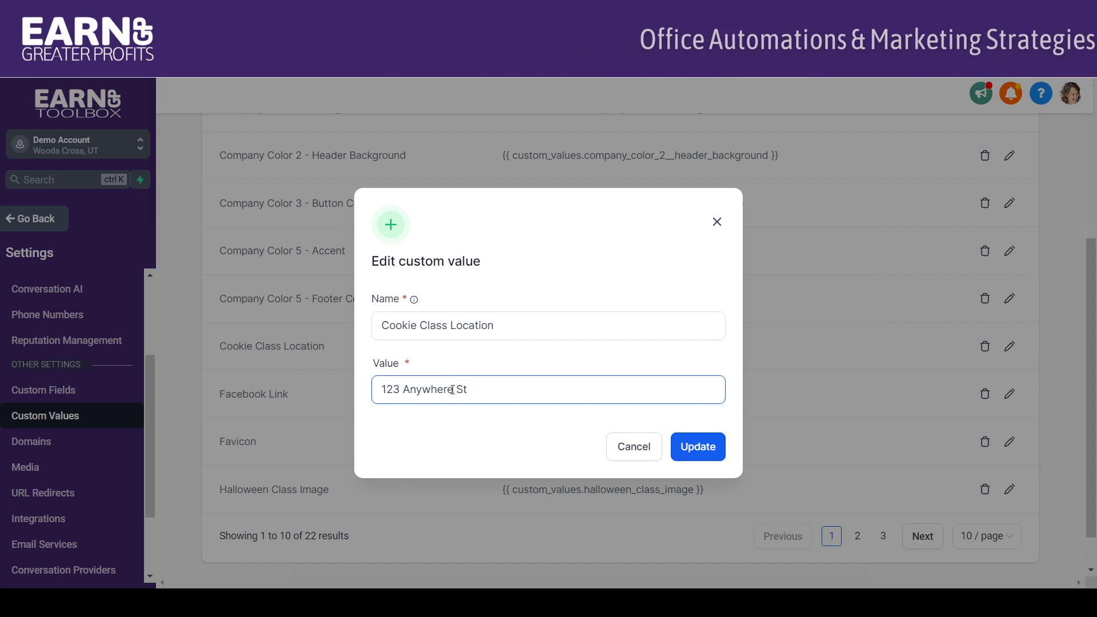
text(, Anyw)
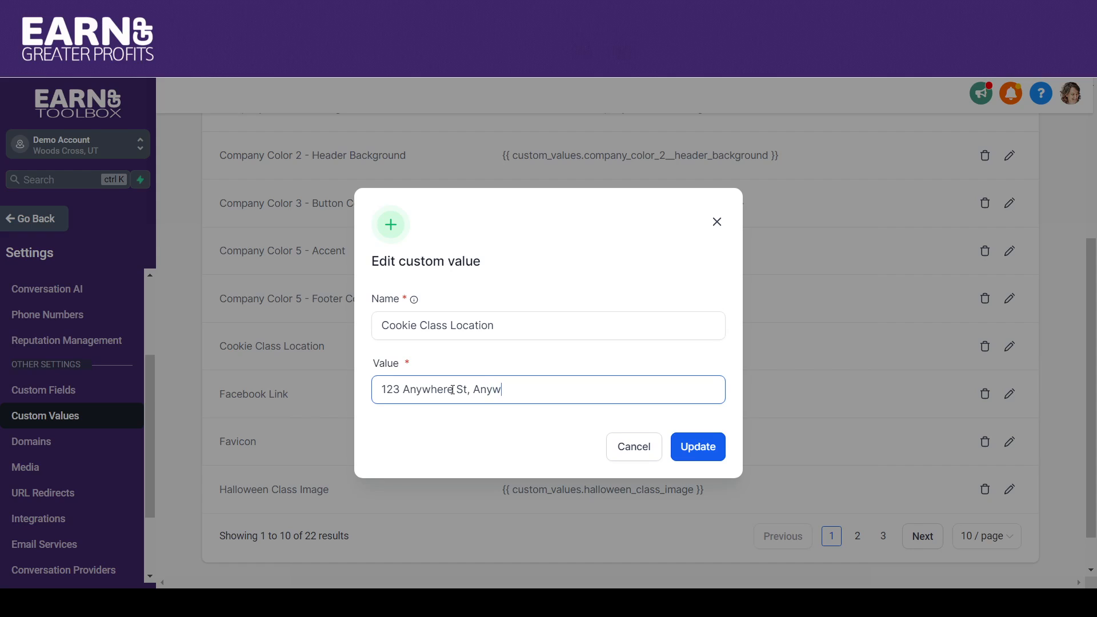
text(here, UT 84087)
click(698, 447)
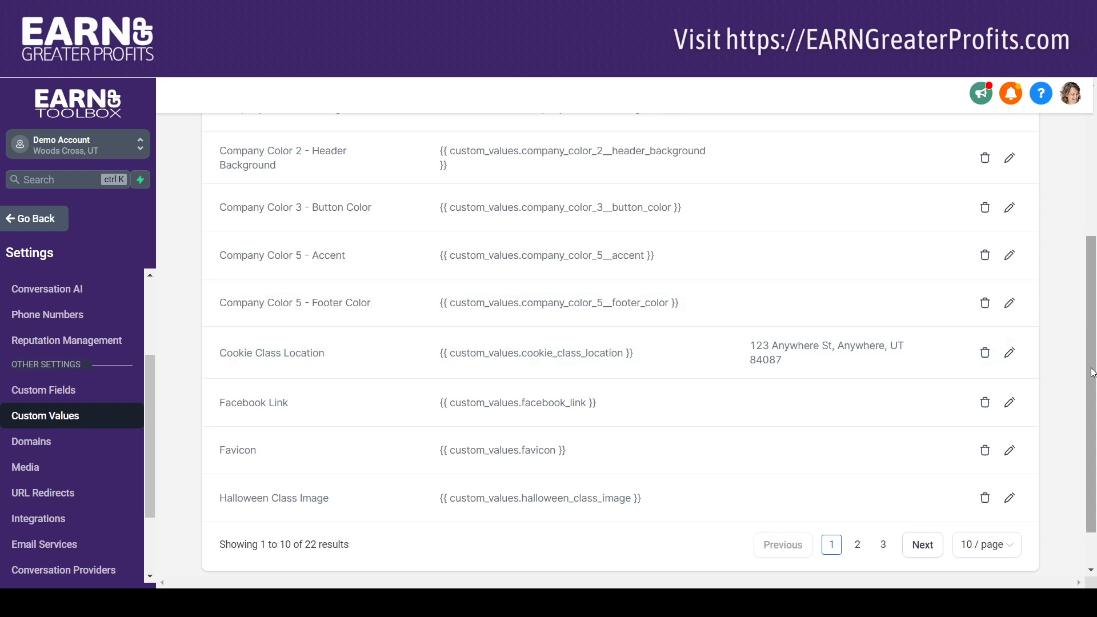
Review the custom values across all three pages, including the class titles, dates, images and social links, and return to the first page.
scroll(1070, 316, up, 2)
scroll(1071, 304, down, 3)
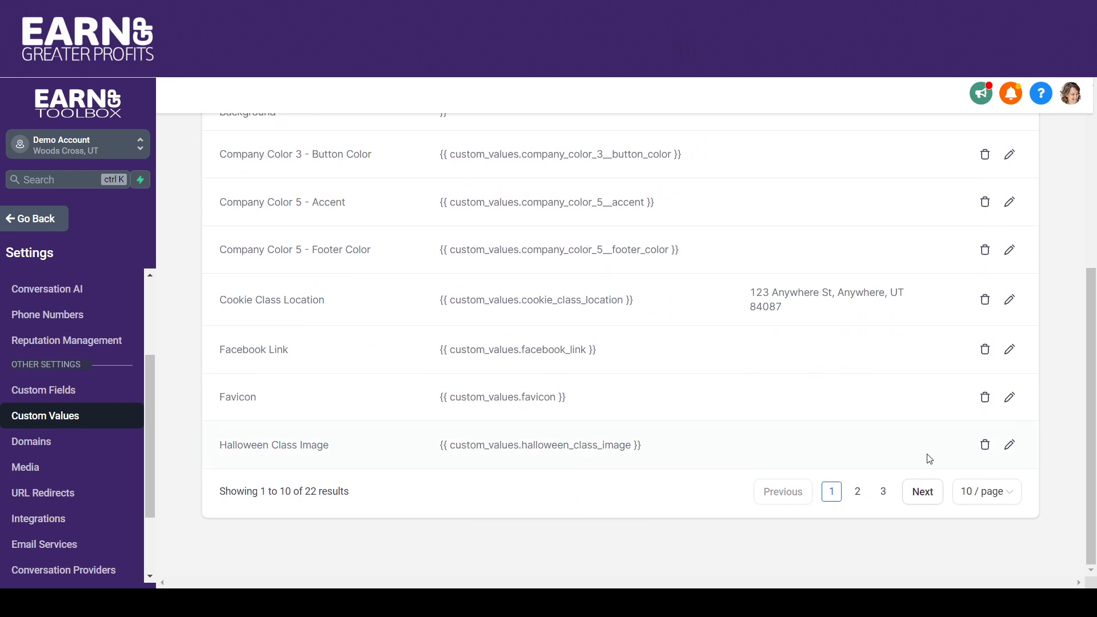
click(919, 492)
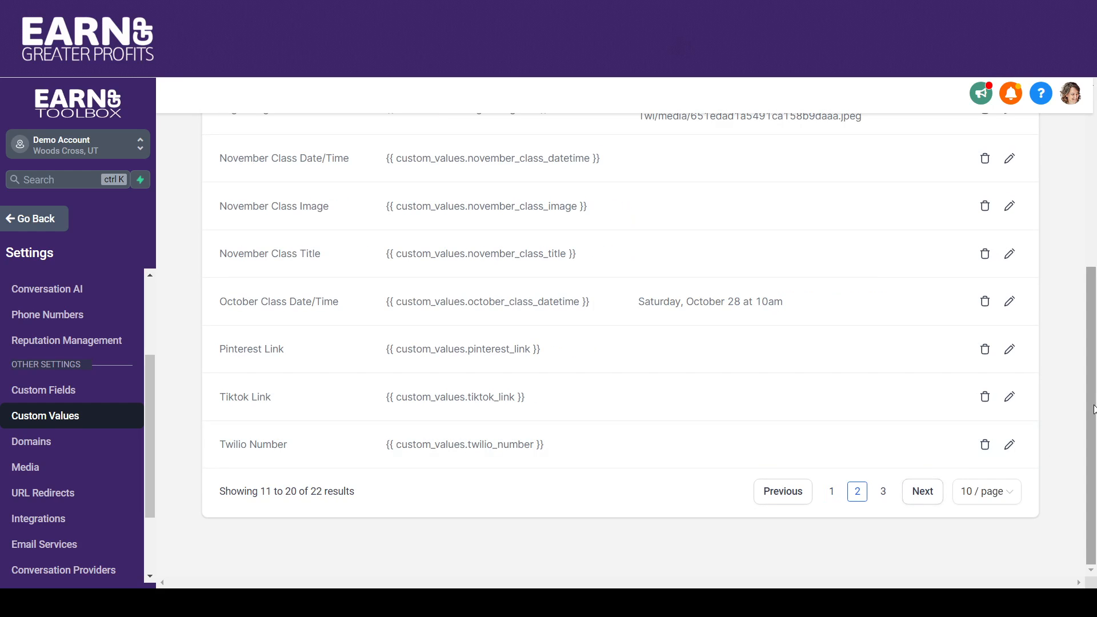
scroll(1084, 350, up, 2)
scroll(1081, 320, up, 2)
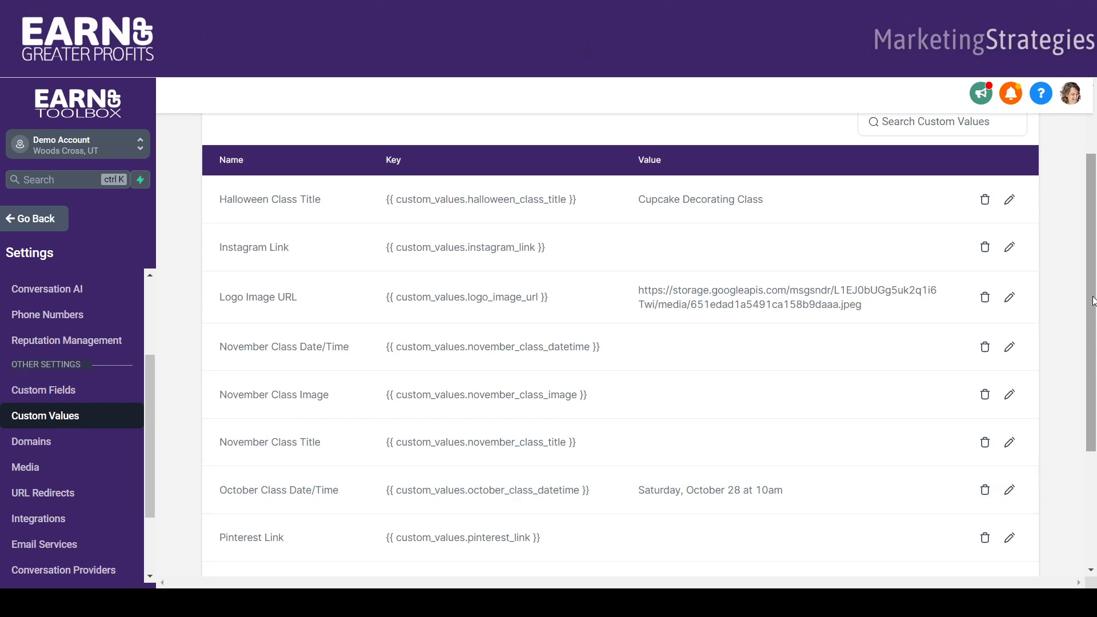
scroll(1091, 388, down, 3)
drag(1096, 389, 1095, 414)
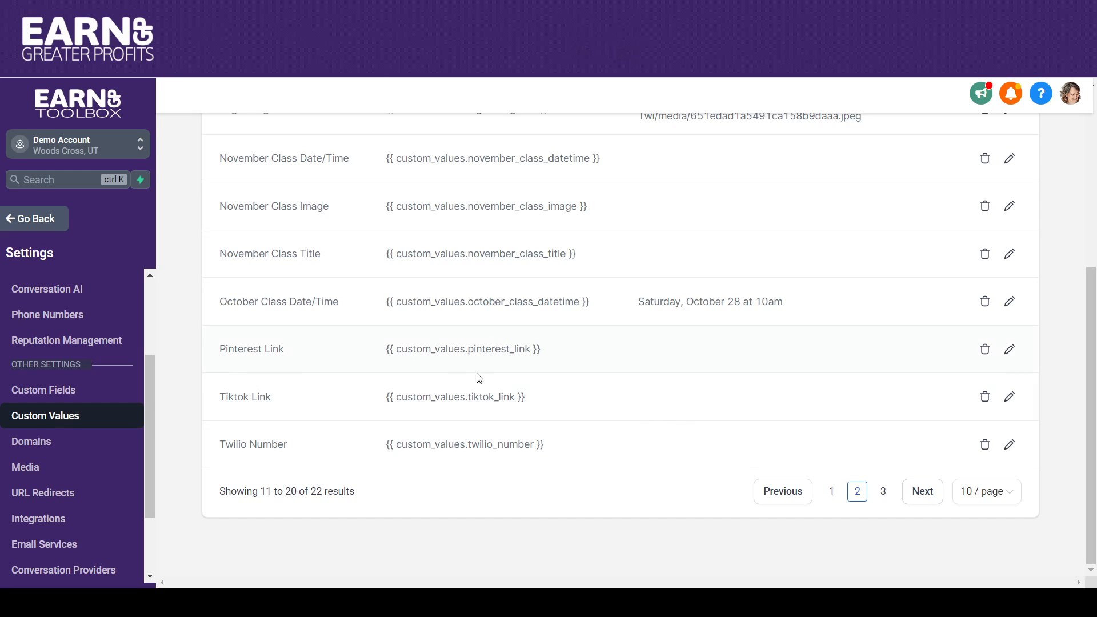
click(924, 492)
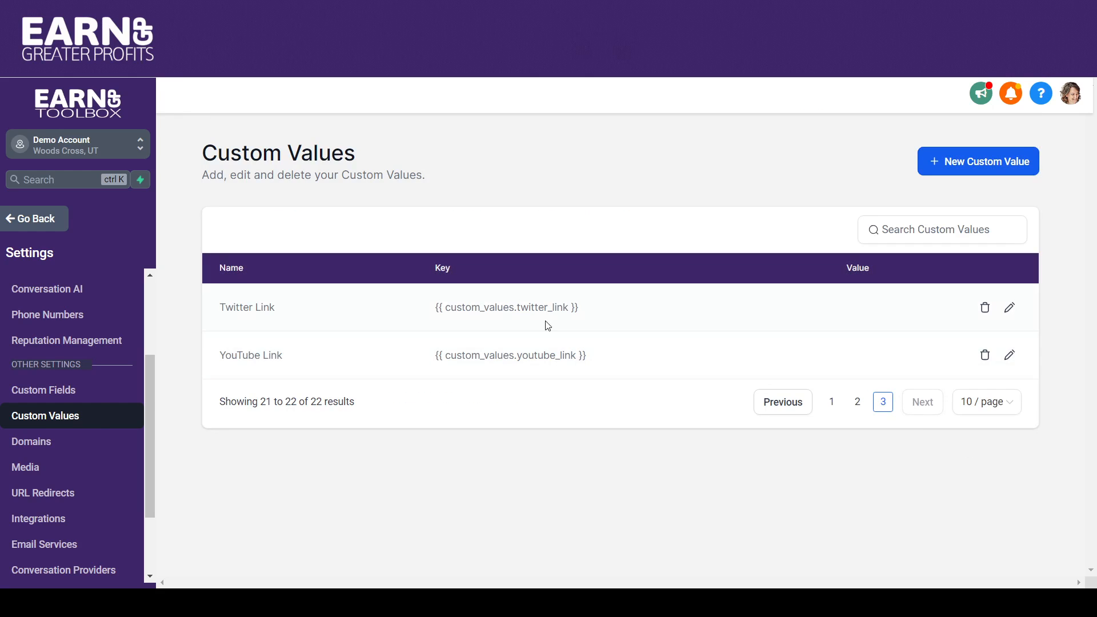
click(831, 402)
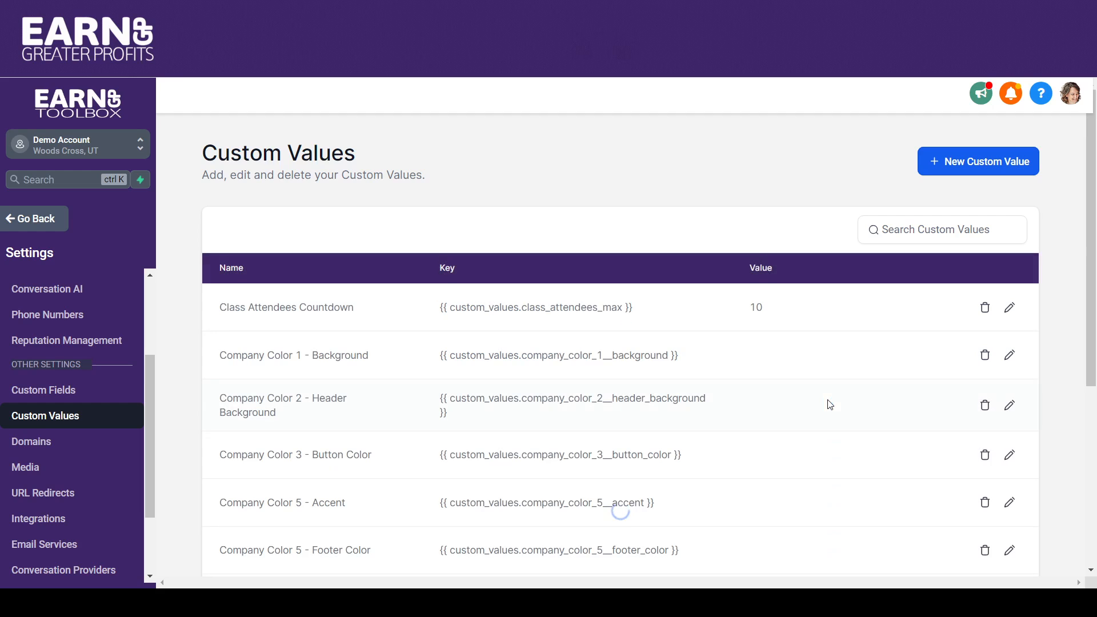
scroll(1092, 225, down, 4)
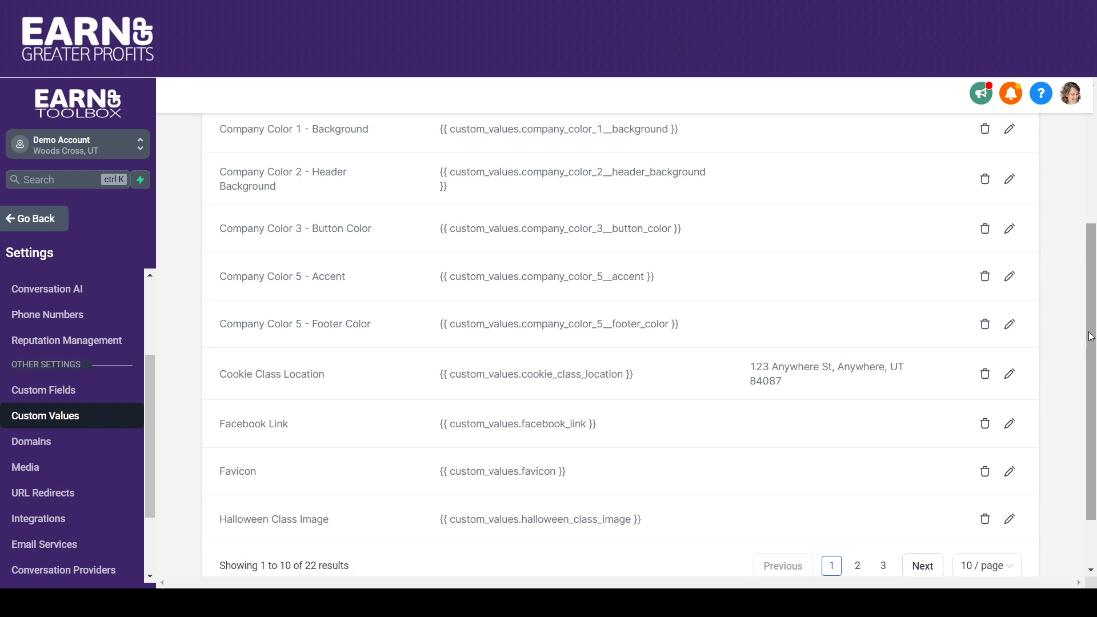
Look over the first page of custom values and the Cupcake Decorating Class page with its cost and registration form.
scroll(1090, 337, down, 2)
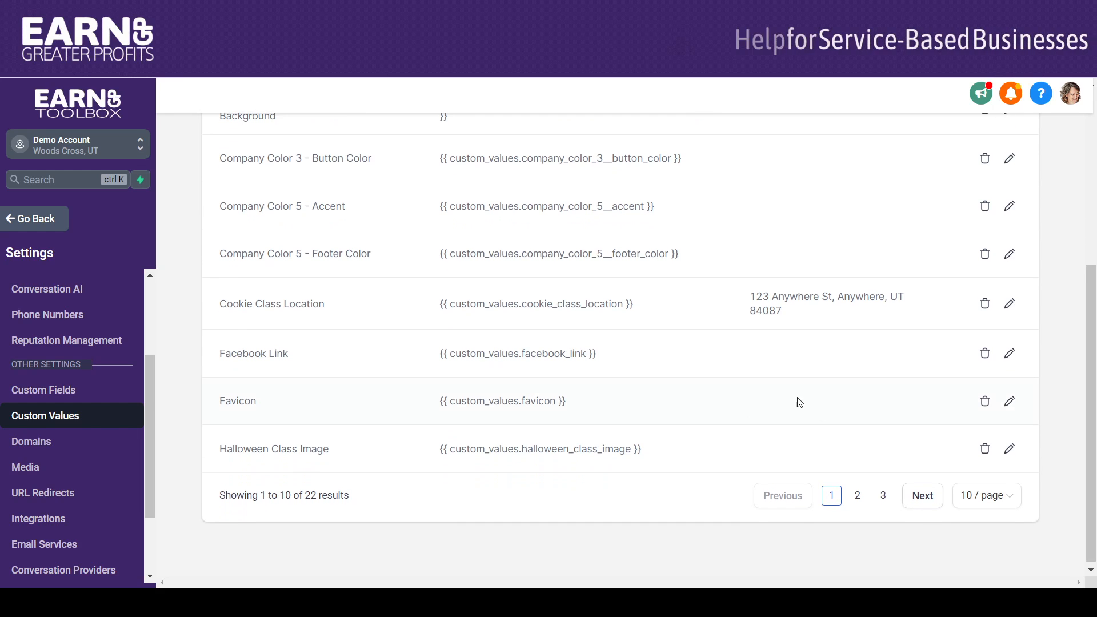
scroll(1071, 343, up, 3)
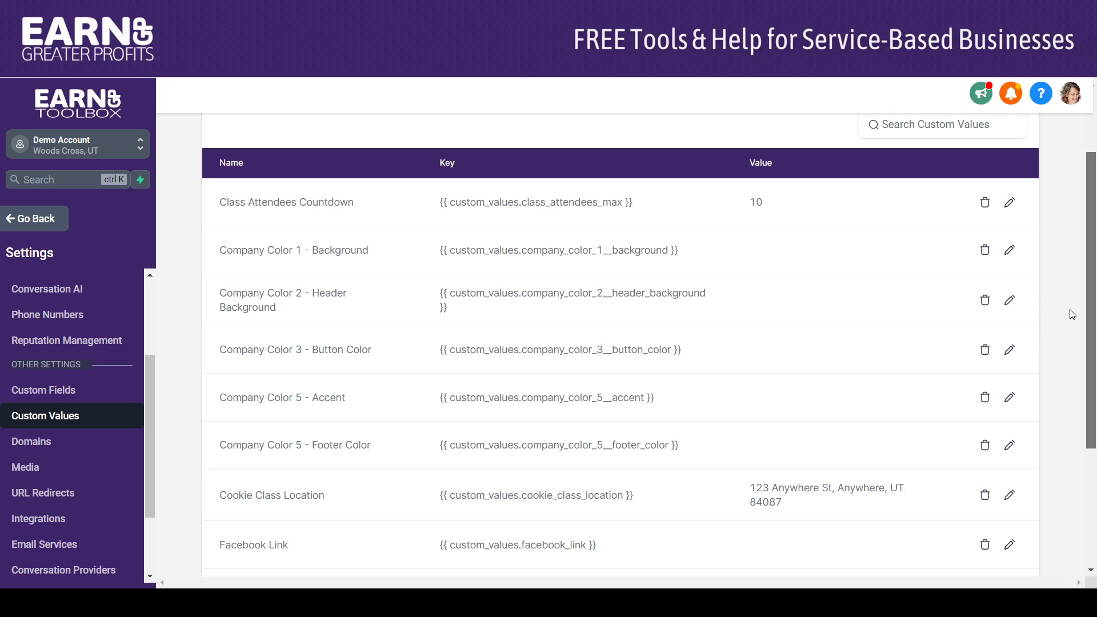
scroll(1070, 289, up, 1)
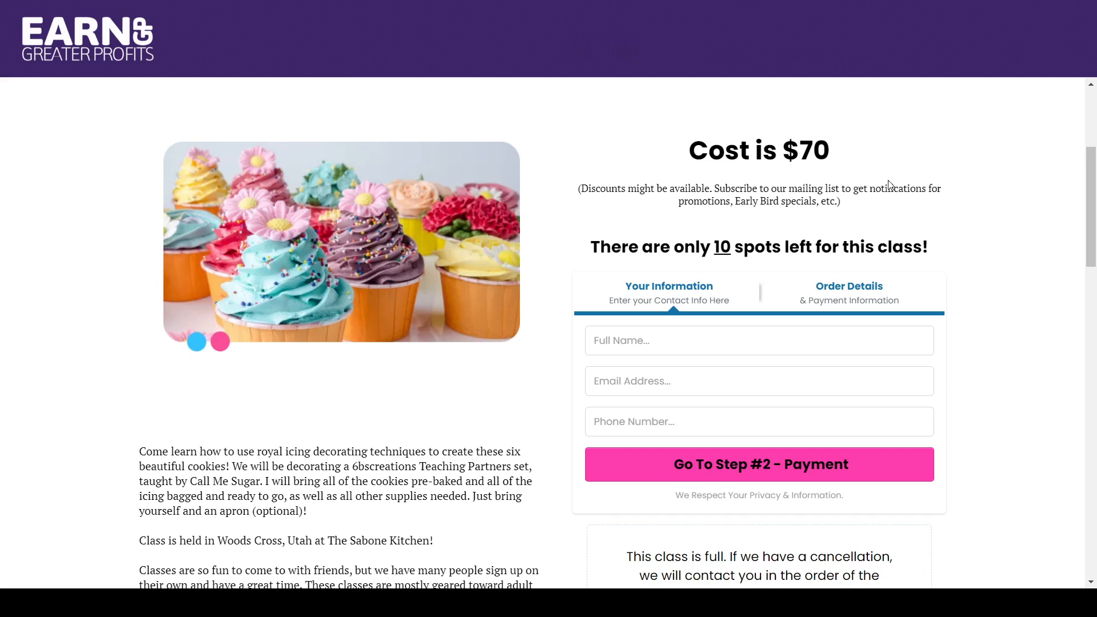
scroll(1092, 182, up, 5)
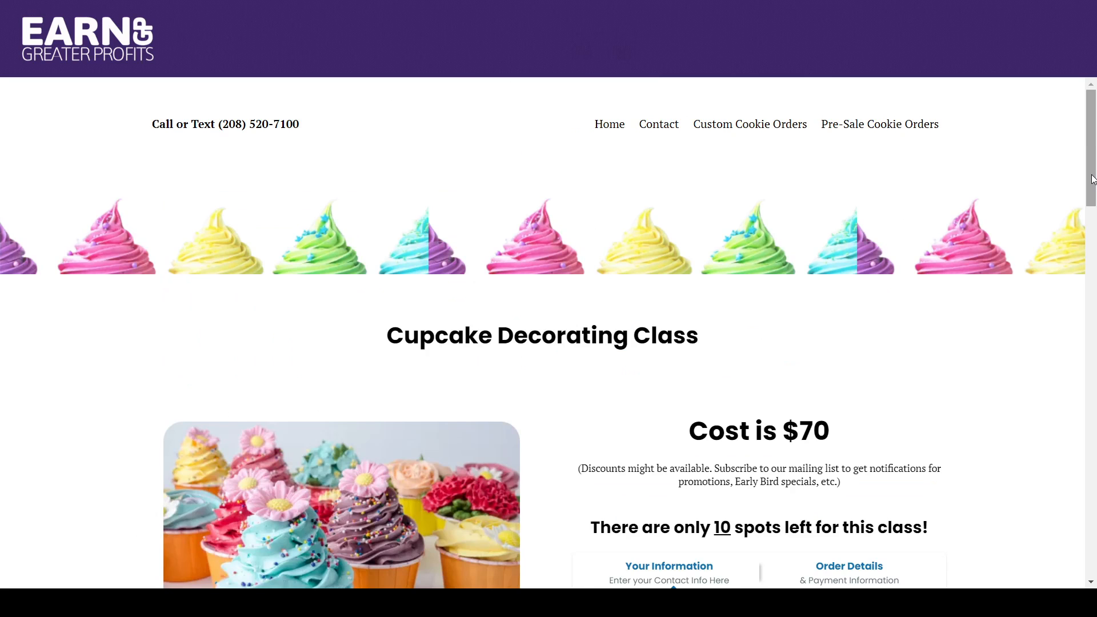
drag(1092, 182, 1095, 240)
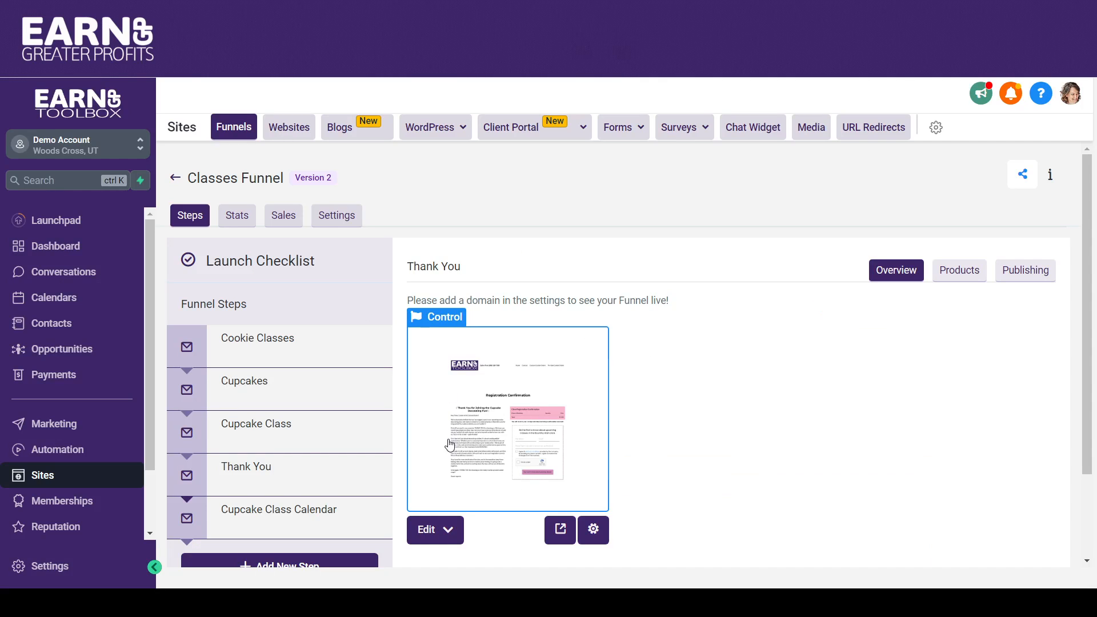
In the Classes Funnel's settings, switch the payment mode to Test and save the funnel.
click(273, 436)
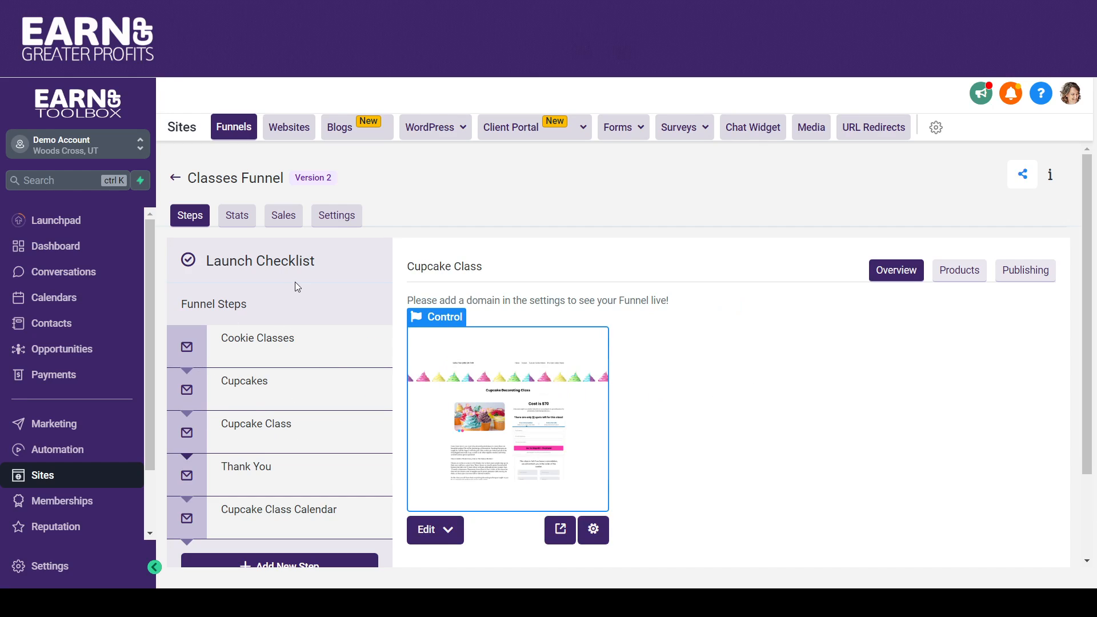
click(332, 218)
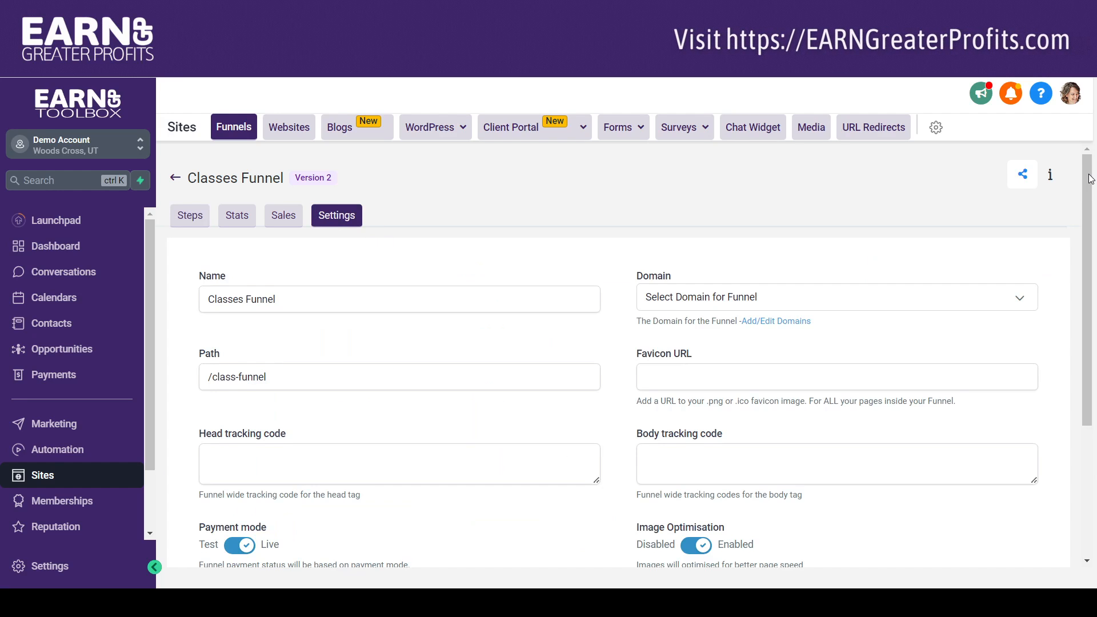
scroll(1089, 219, down, 1)
scroll(1089, 219, down, 2)
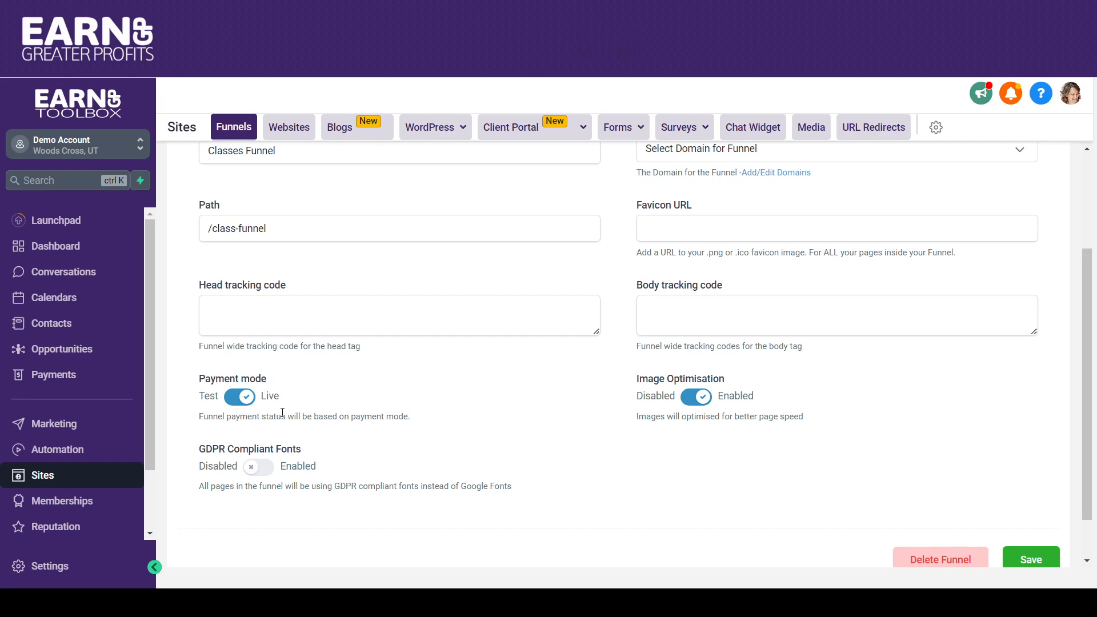
click(239, 397)
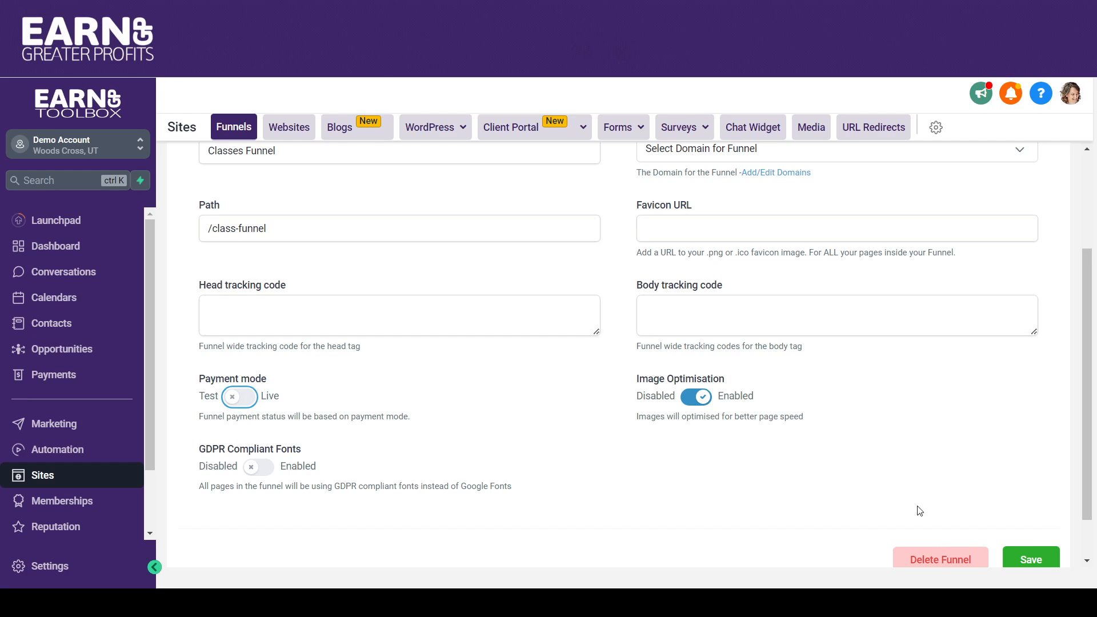
click(1030, 559)
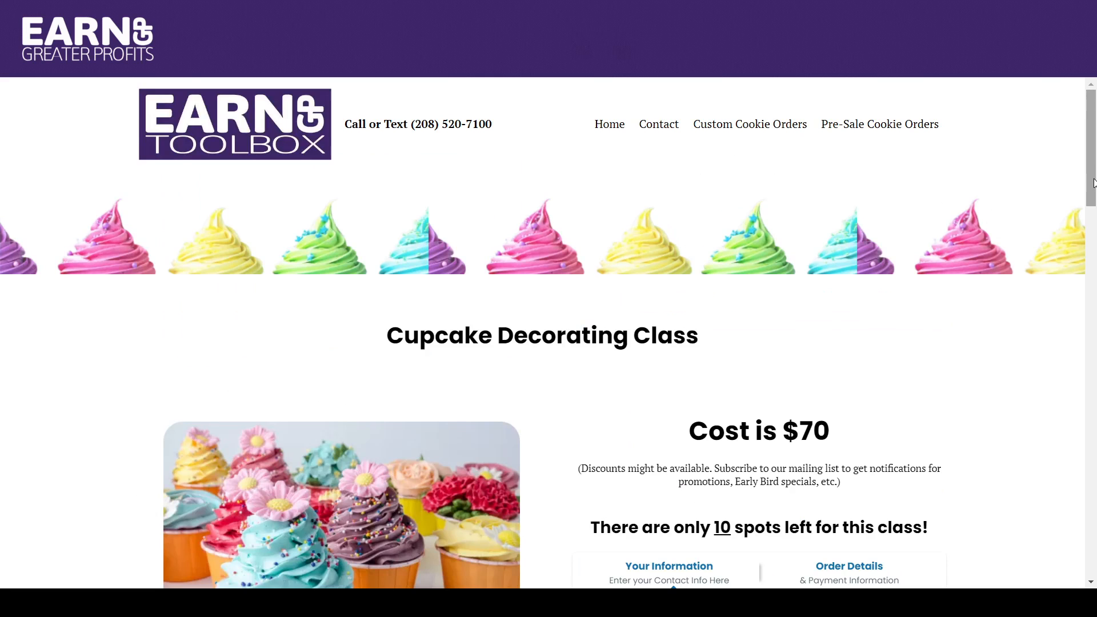
On the Cupcake Decorating Class page, fill in the registrant's name, email address and phone number and continue to the payment step.
drag(1093, 177, 1094, 252)
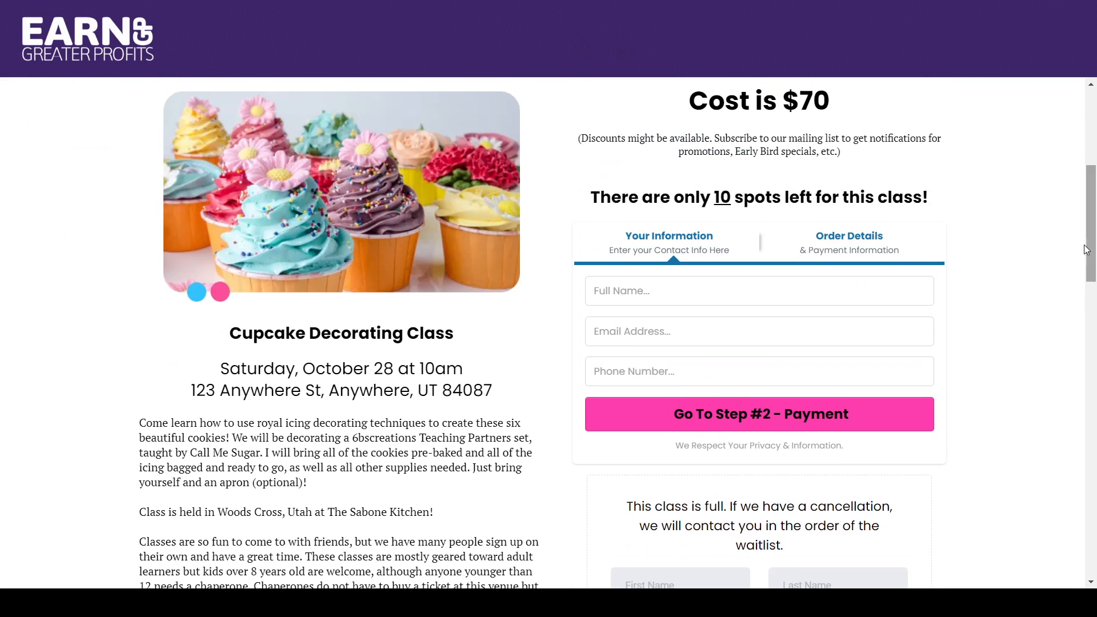
click(631, 293)
text(k)
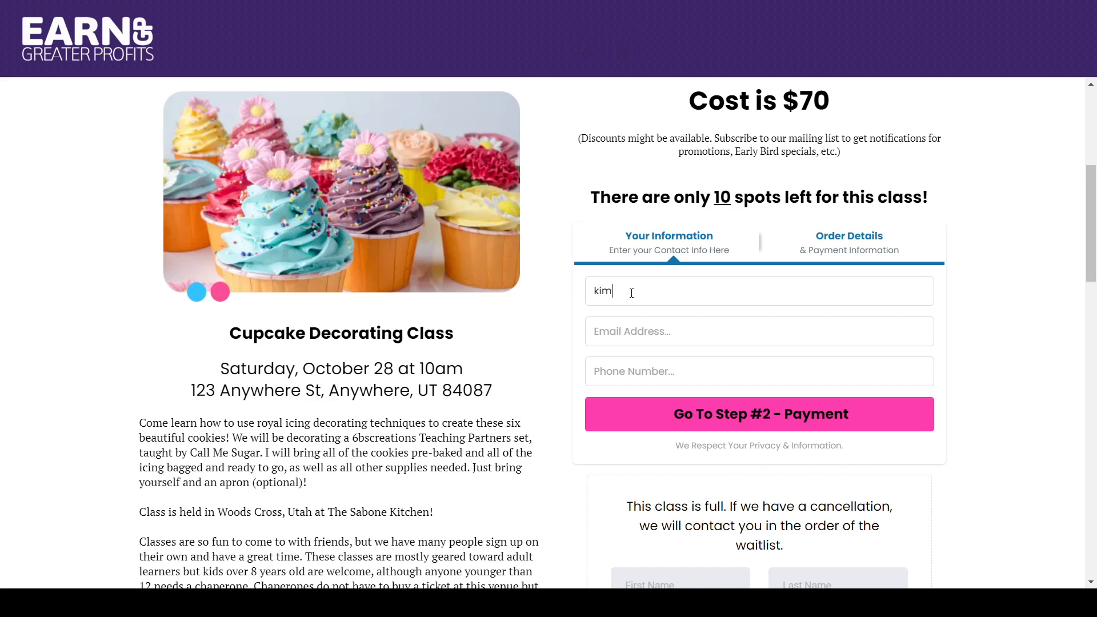
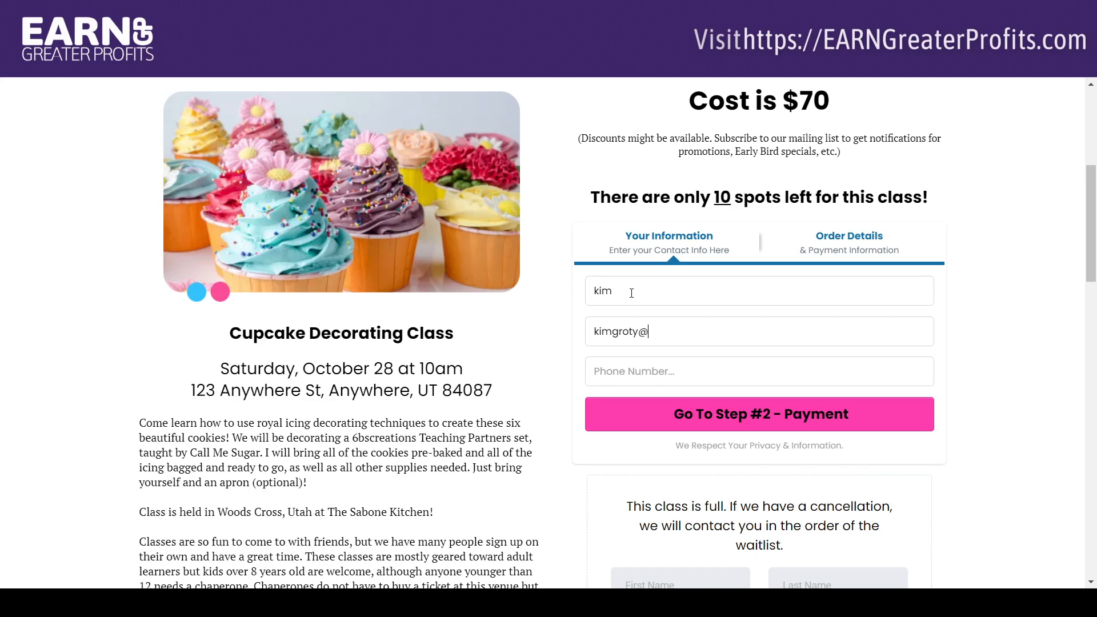
key(Tab)
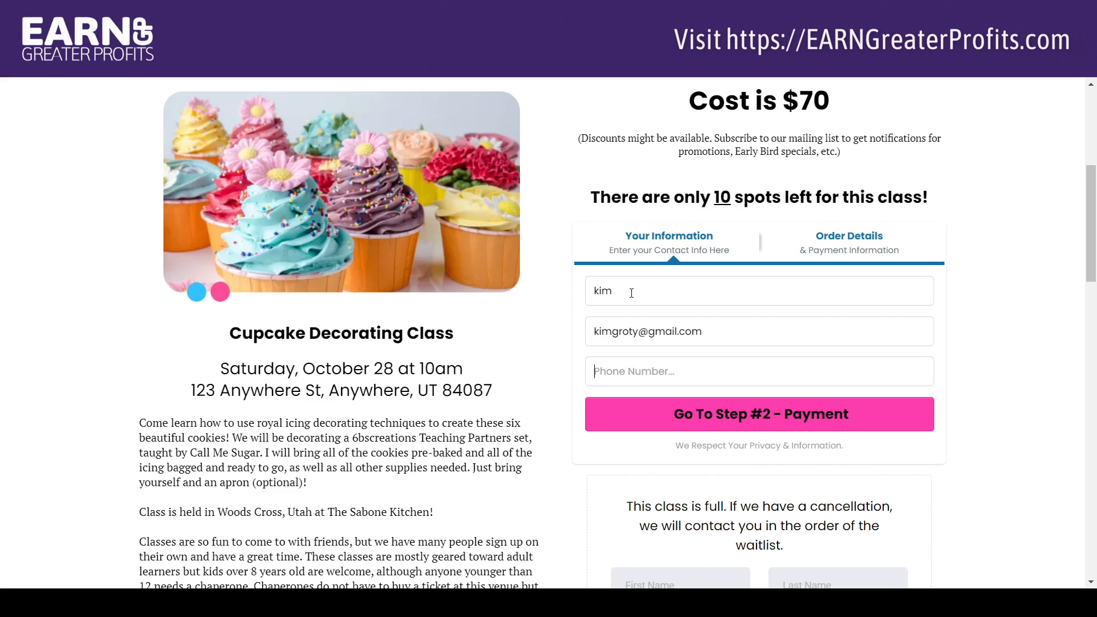
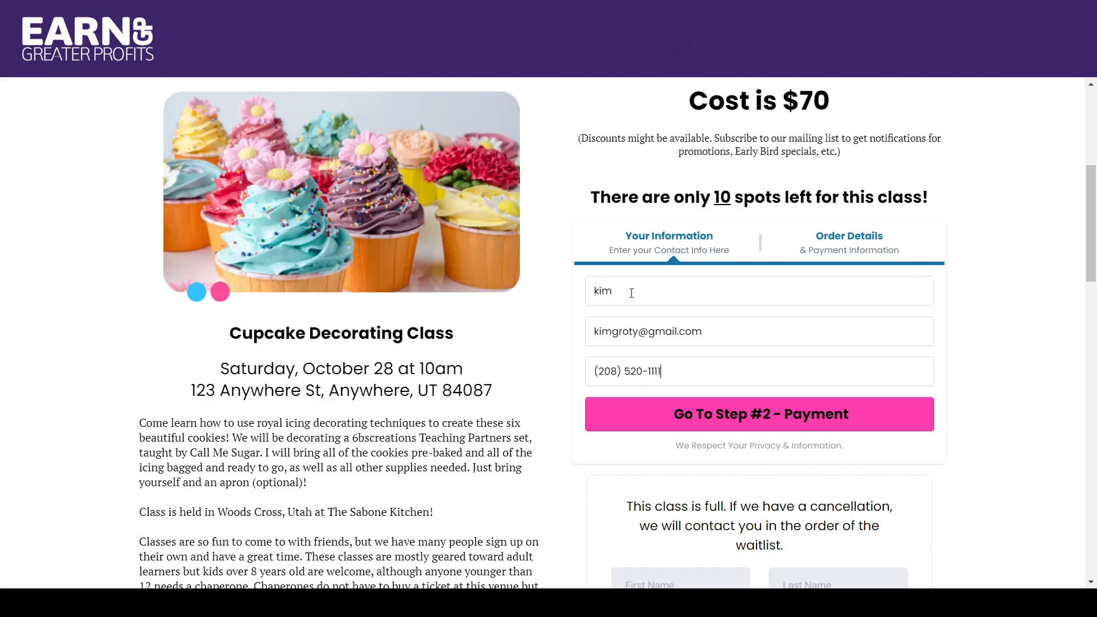
click(736, 412)
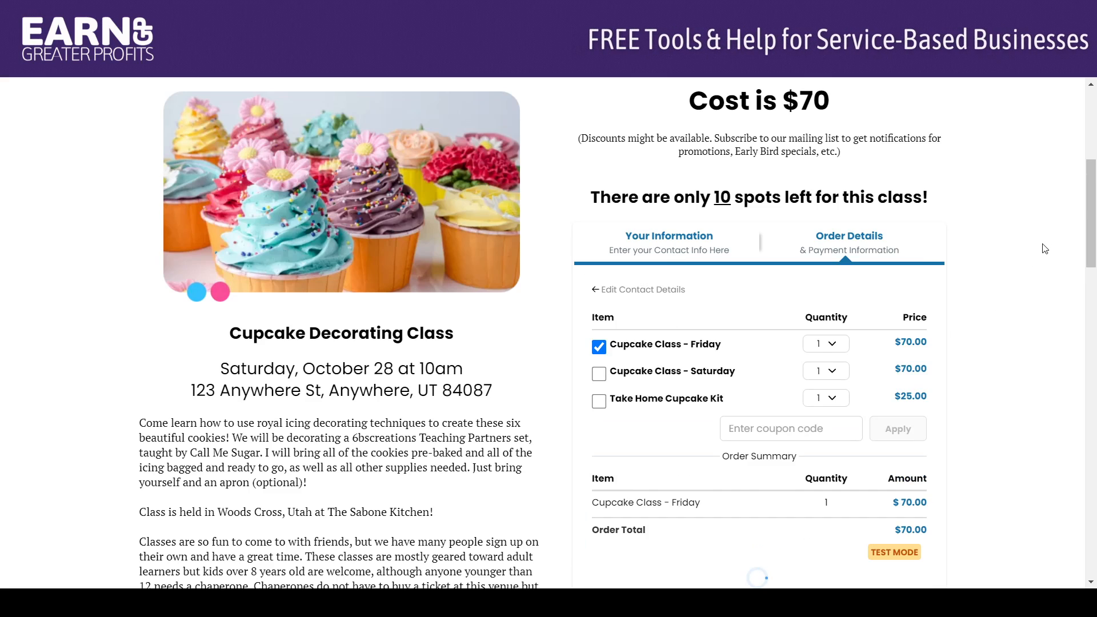
Select Cupcake Class - Saturday instead of Cupcake Class - Friday and add the Take Home Cupcake Kit to the order.
scroll(1091, 185, down, 1)
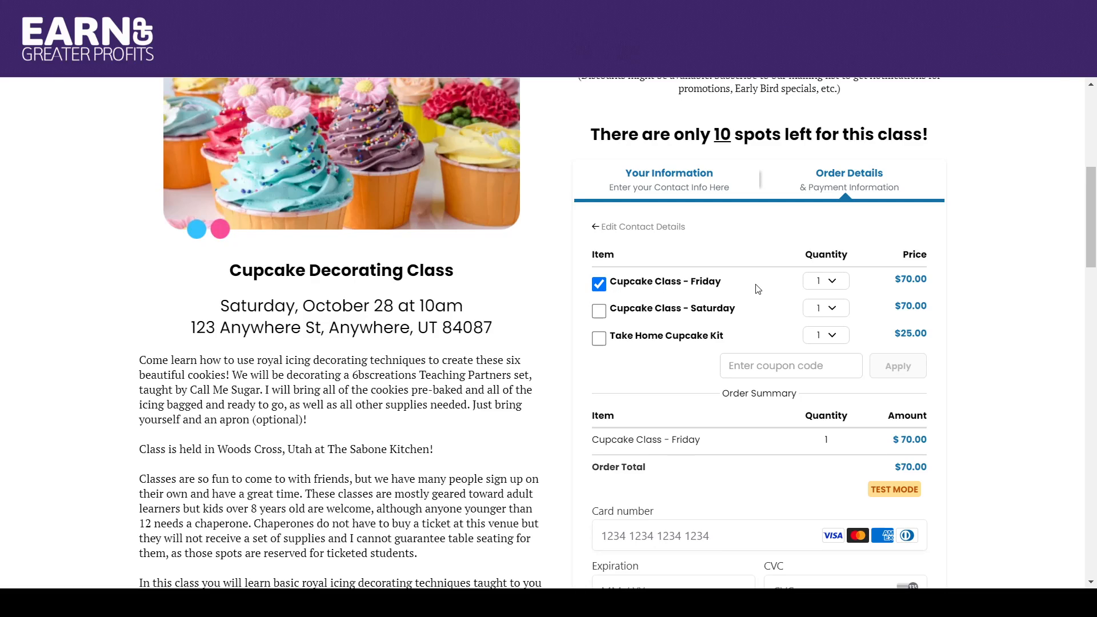
click(677, 306)
click(622, 286)
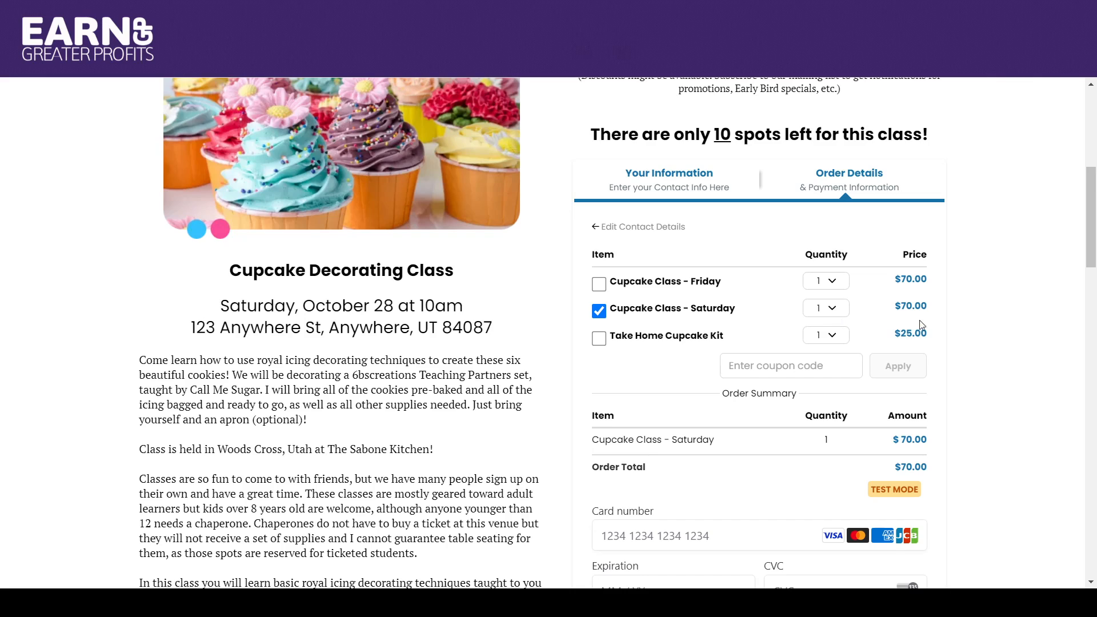
drag(1091, 217, 1094, 242)
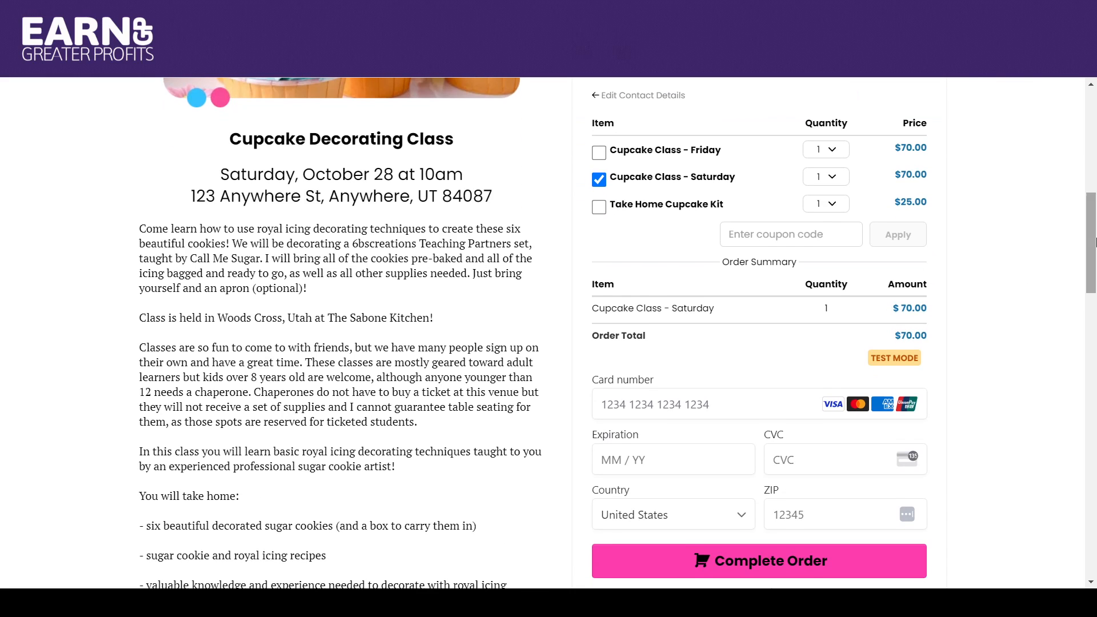
click(598, 209)
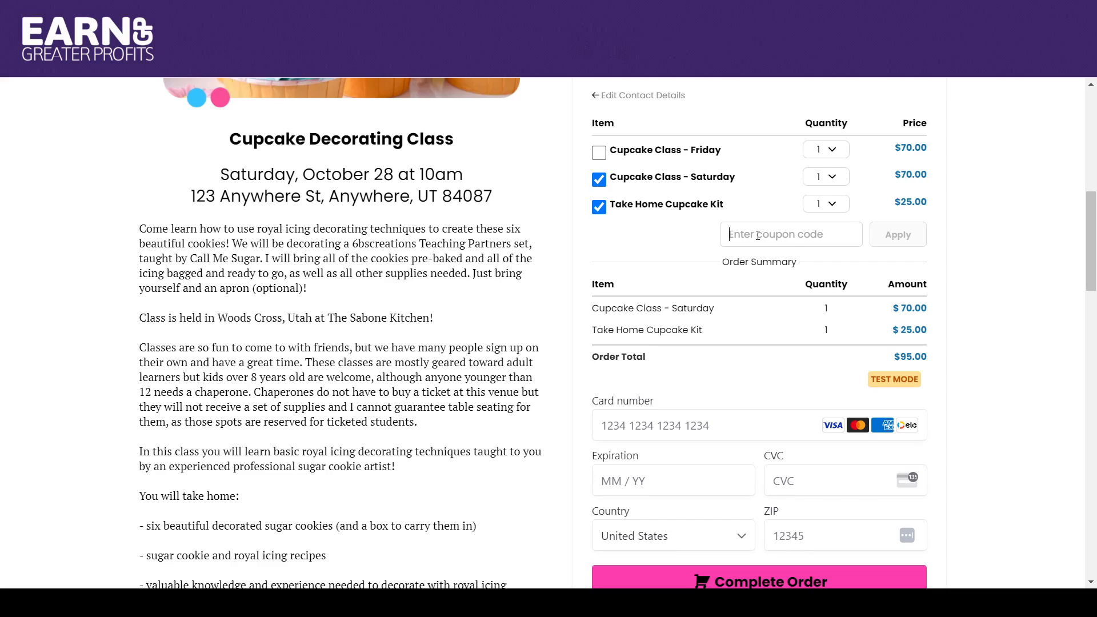
Try the coupon code "free" on the order and remove it again.
text(free)
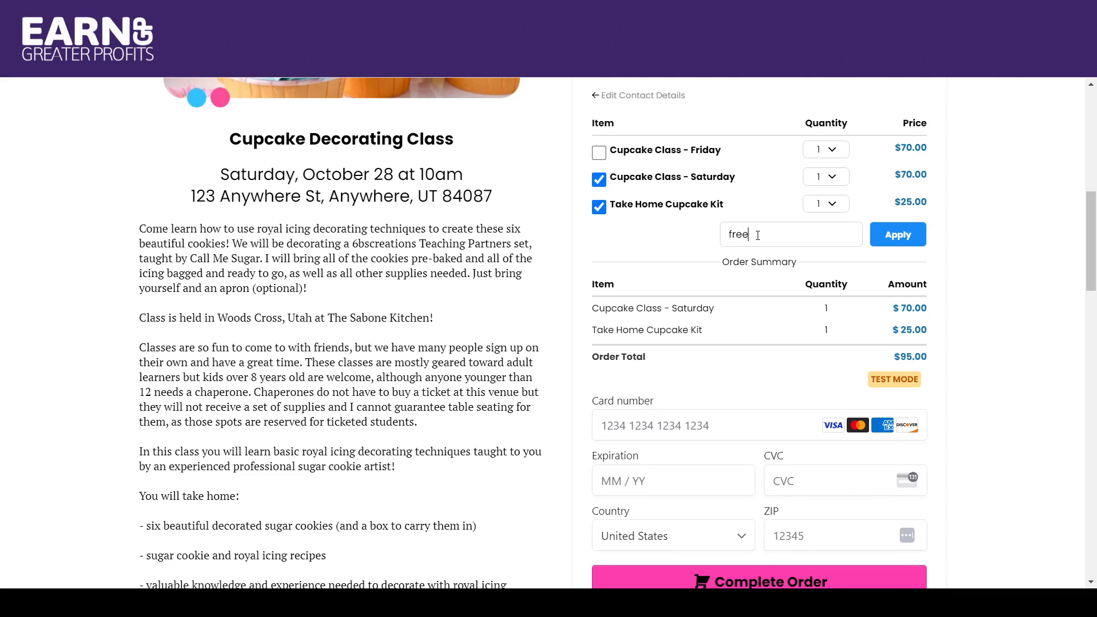
click(897, 235)
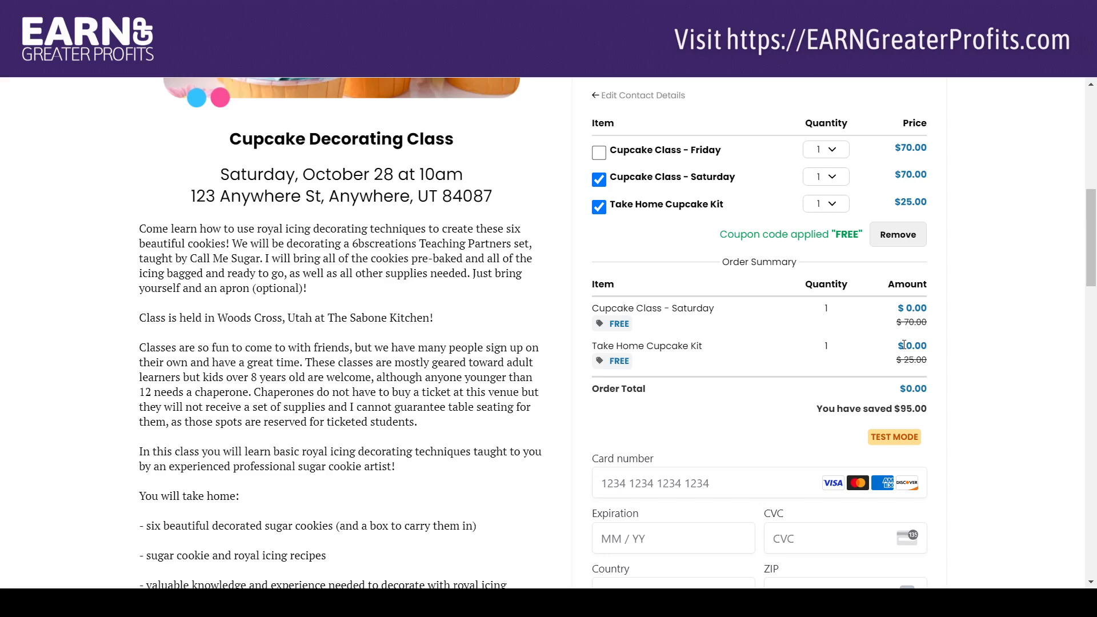
click(893, 236)
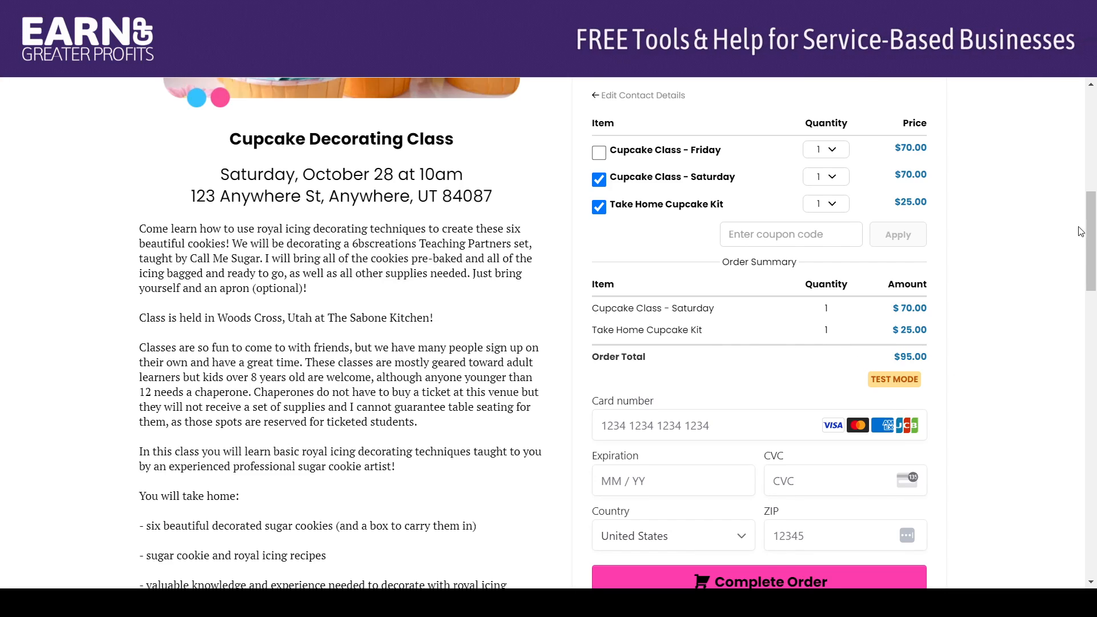
Enter the test card number, expiration date, CVC and ZIP code in the payment form and complete the order.
scroll(640, 246, down, 3)
click(639, 246)
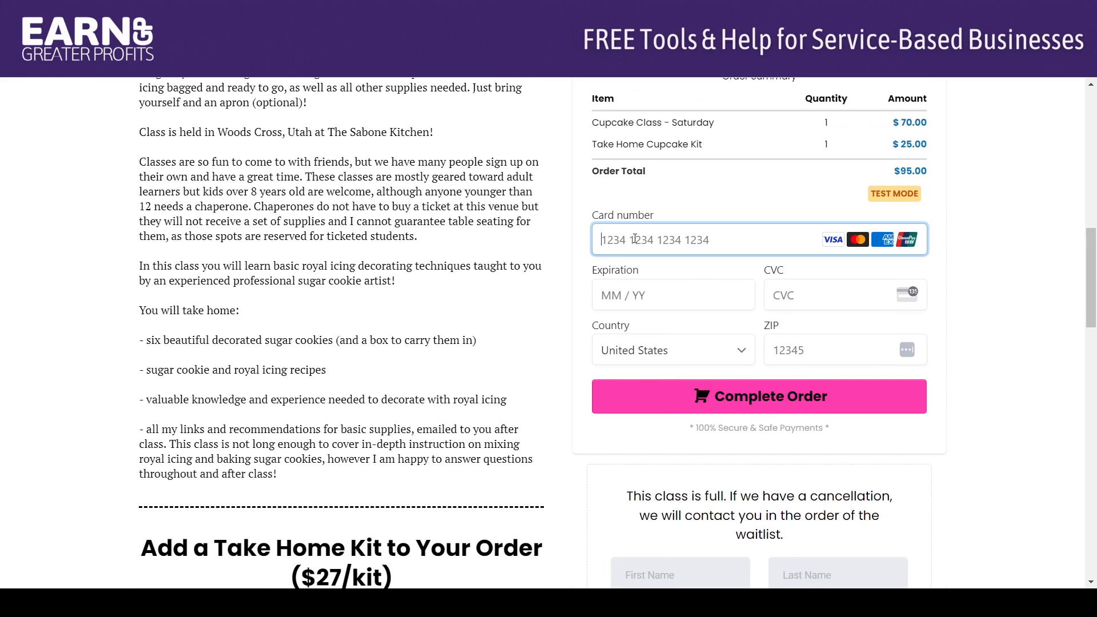
text(4111 1111 1111 1111)
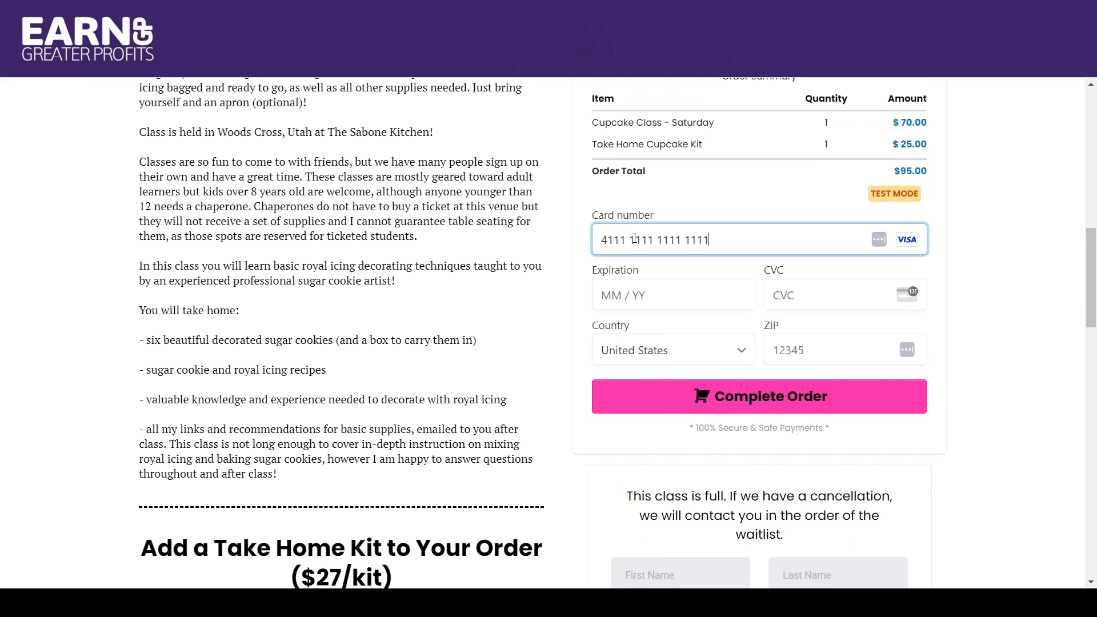
click(614, 299)
text(0124)
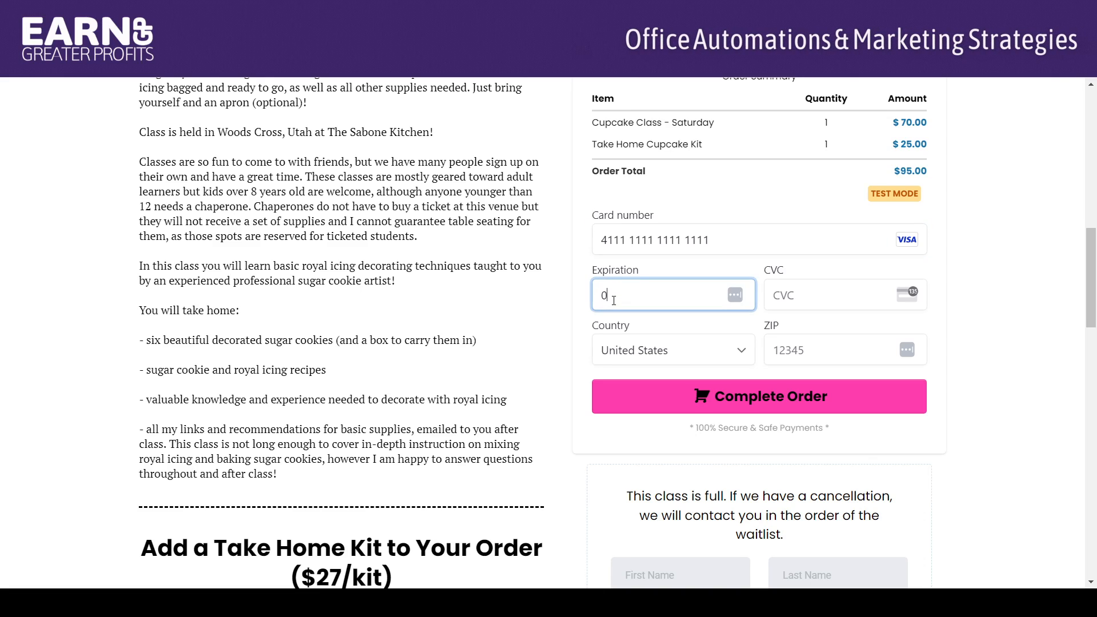
click(801, 297)
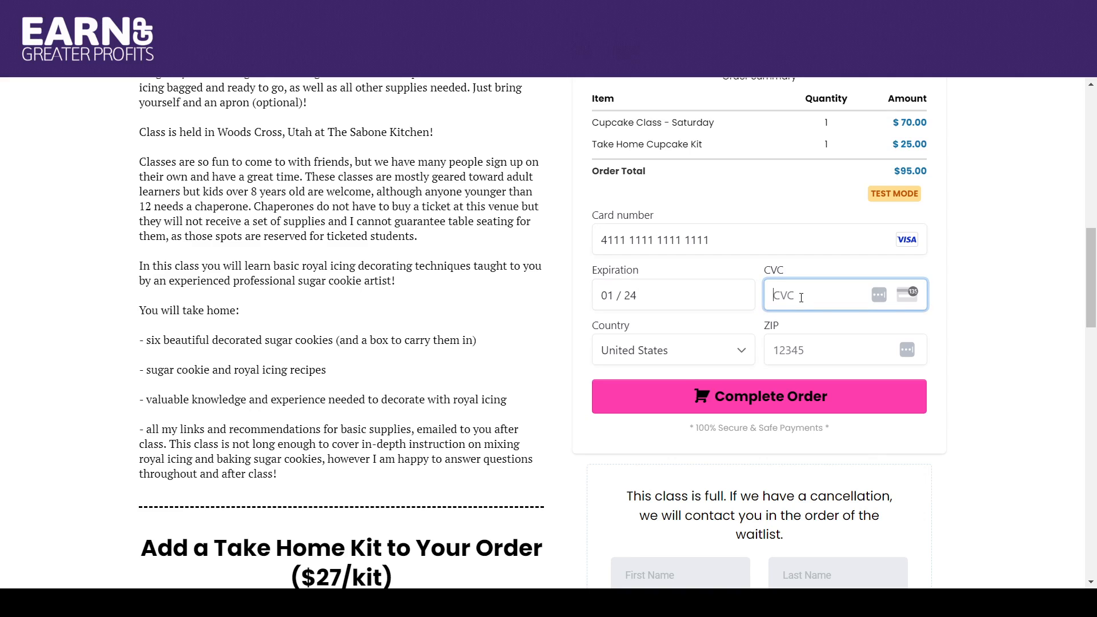
click(797, 352)
text(84087)
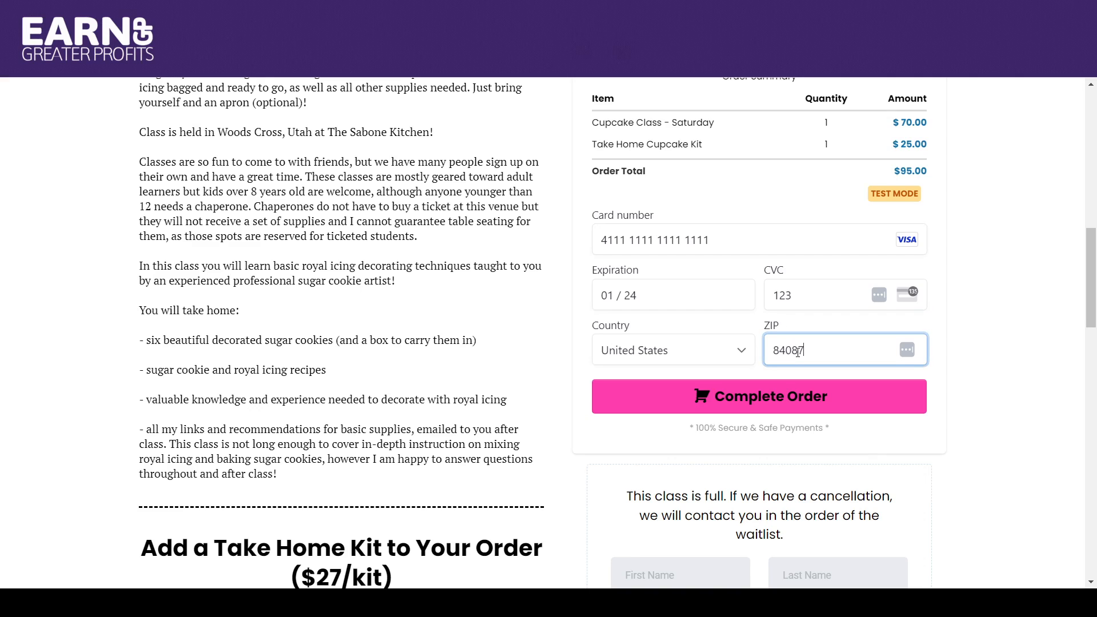
click(797, 403)
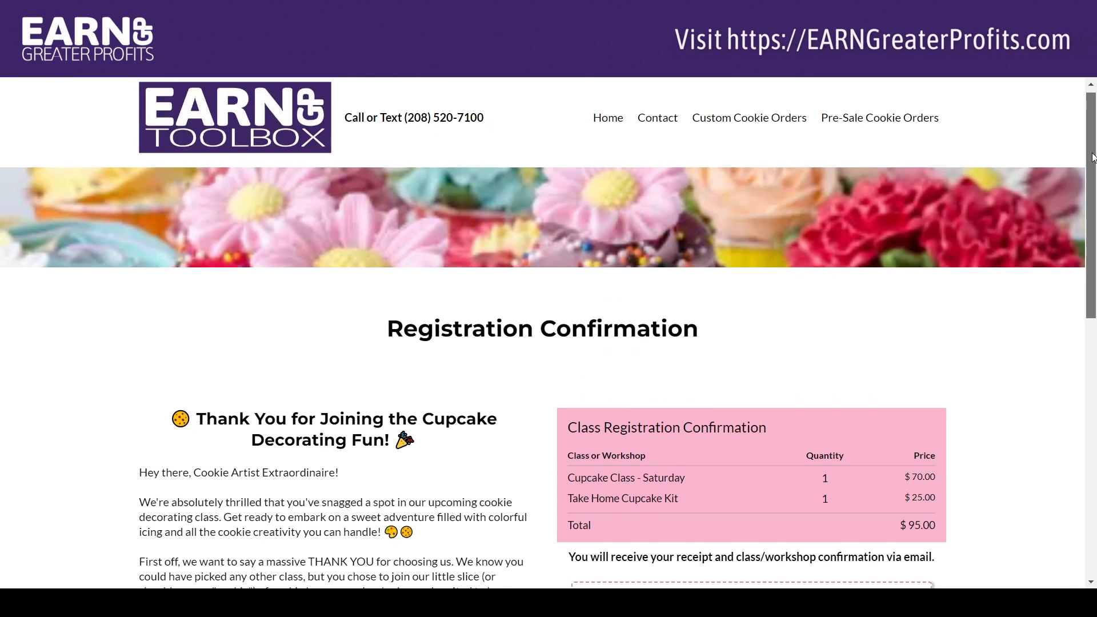
Review the Registration Confirmation page's thank-you text, order summary and upcoming-classes signup form.
scroll(1095, 217, down, 3)
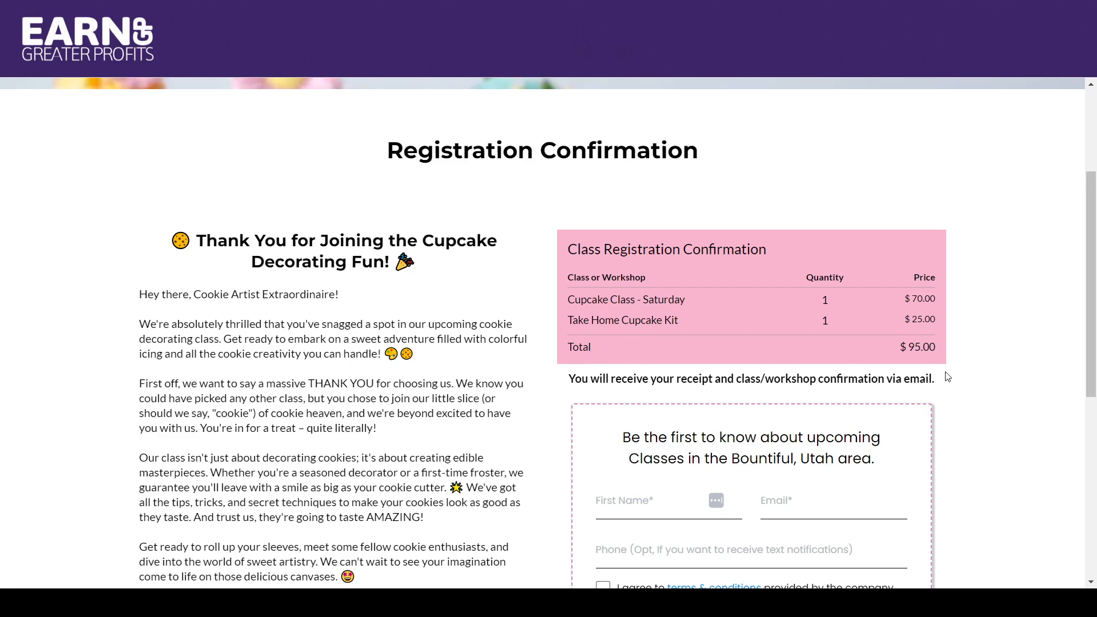
scroll(1092, 291, down, 2)
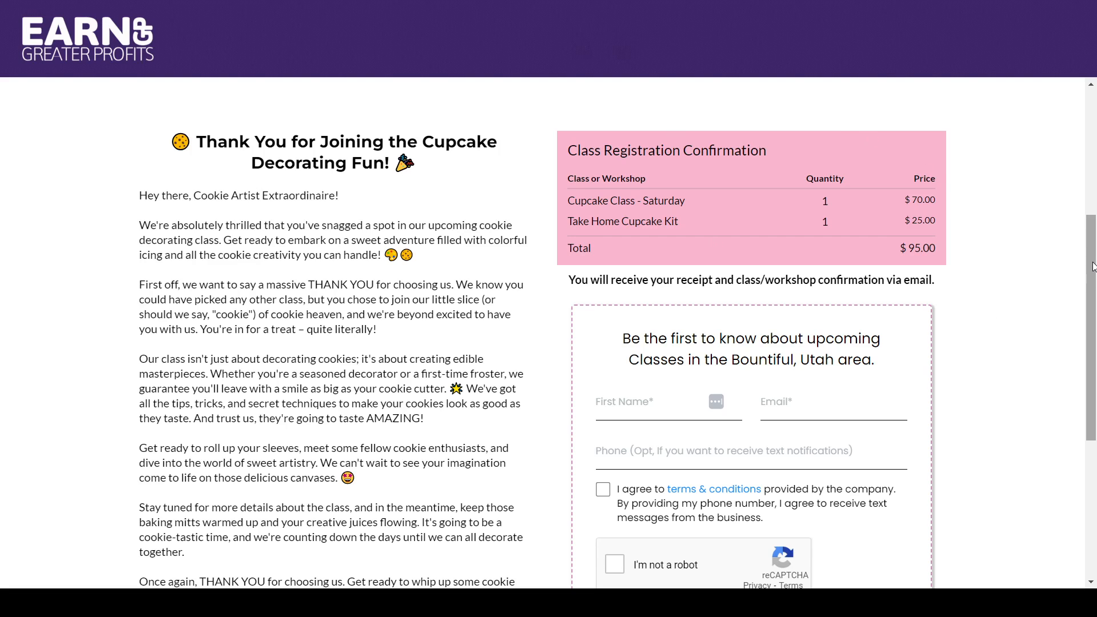
mouse_move(1092, 269)
mouse_down()
mouse_move(1093, 299)
mouse_move(1092, 250)
mouse_up()
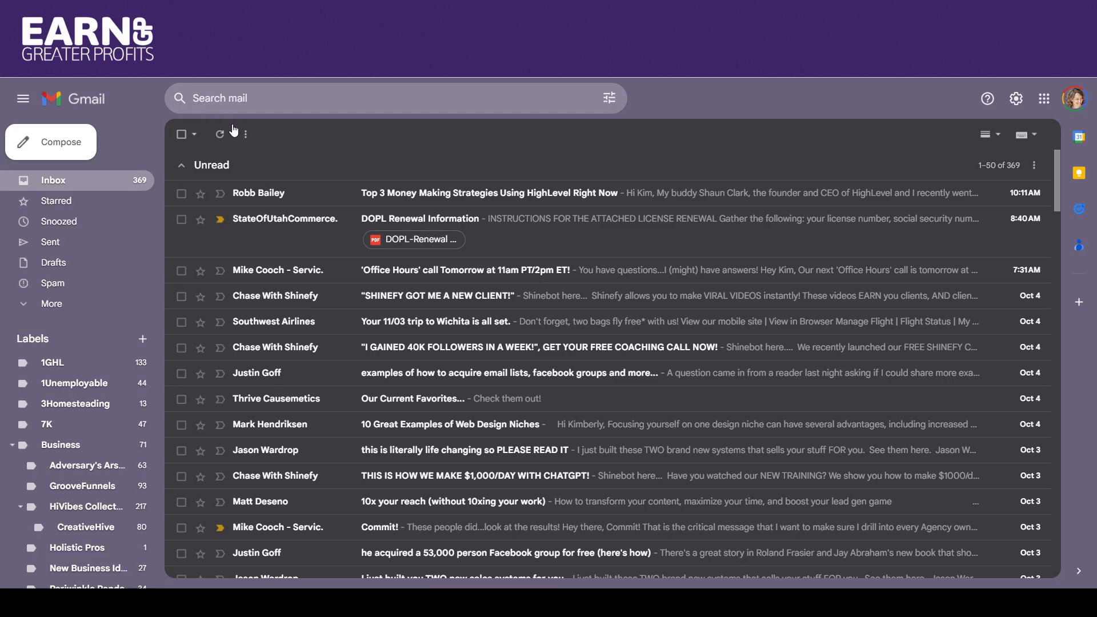
In Gmail, refresh the inbox, open the "[Demo Account] Thank you for your recent purchase" email and view its message down to the attachment.
click(222, 135)
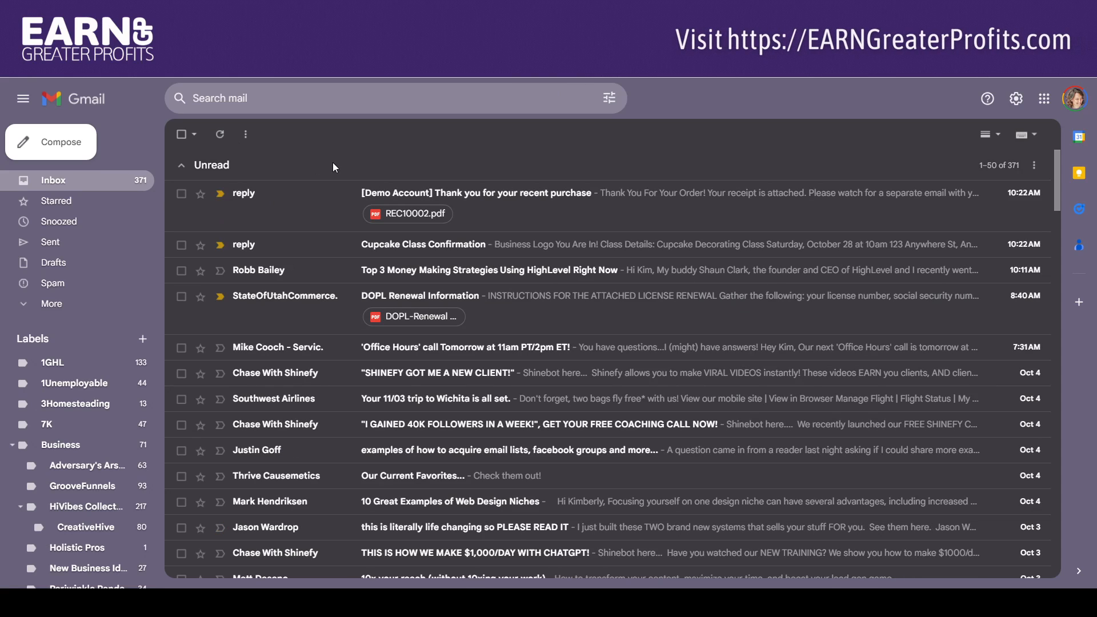
click(436, 197)
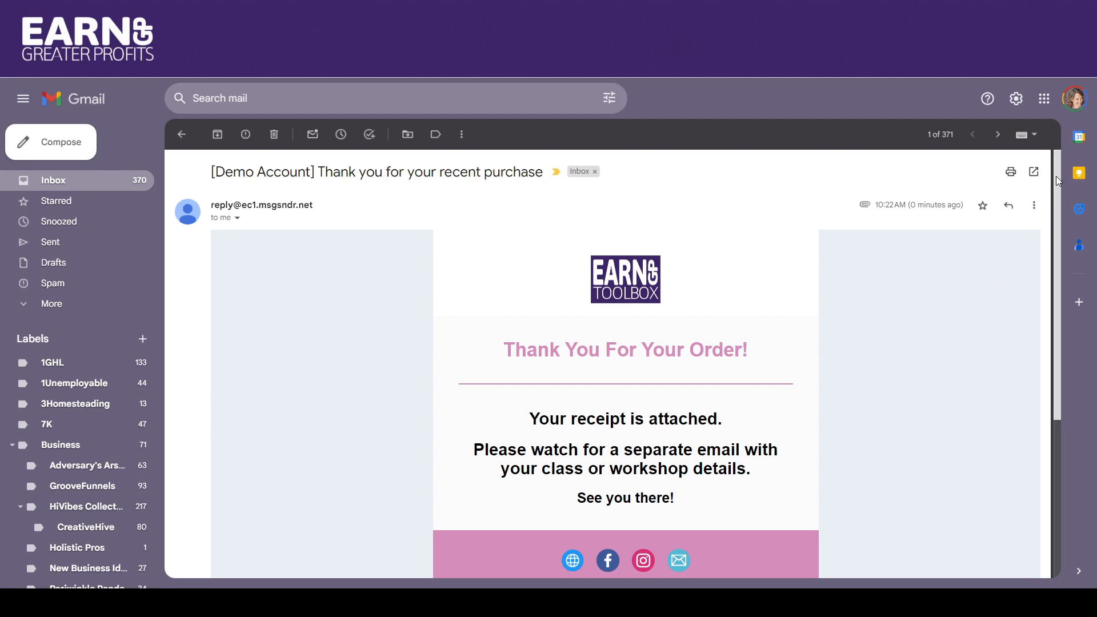
drag(1056, 176, 1060, 231)
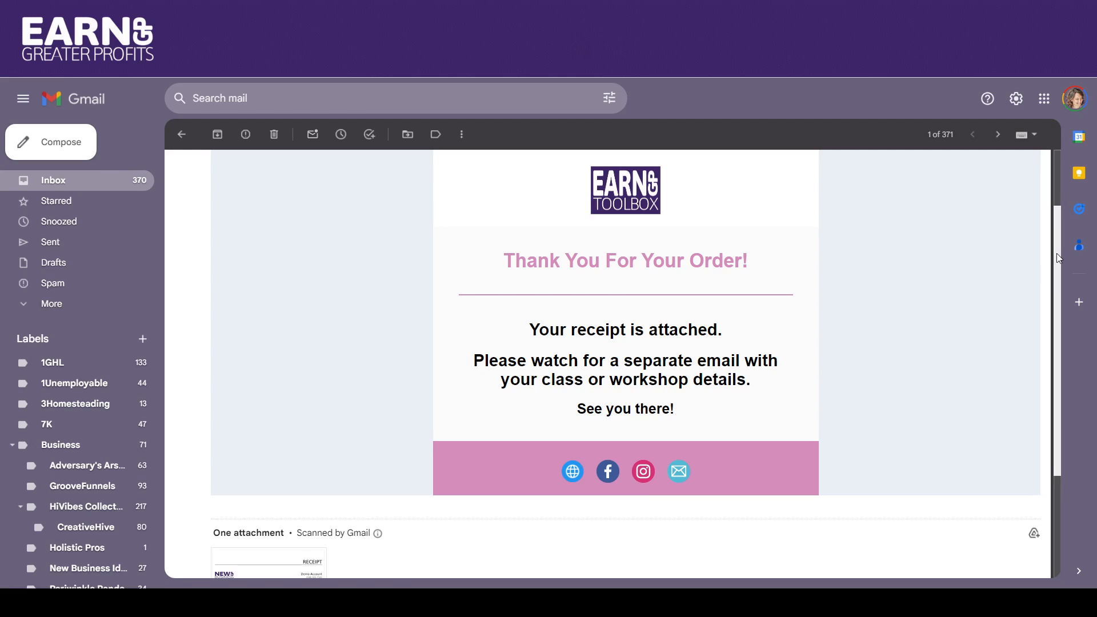
Open the attached receipt REC10002.pdf, review its billing details and items, and return to the inbox.
drag(1057, 258, 1061, 344)
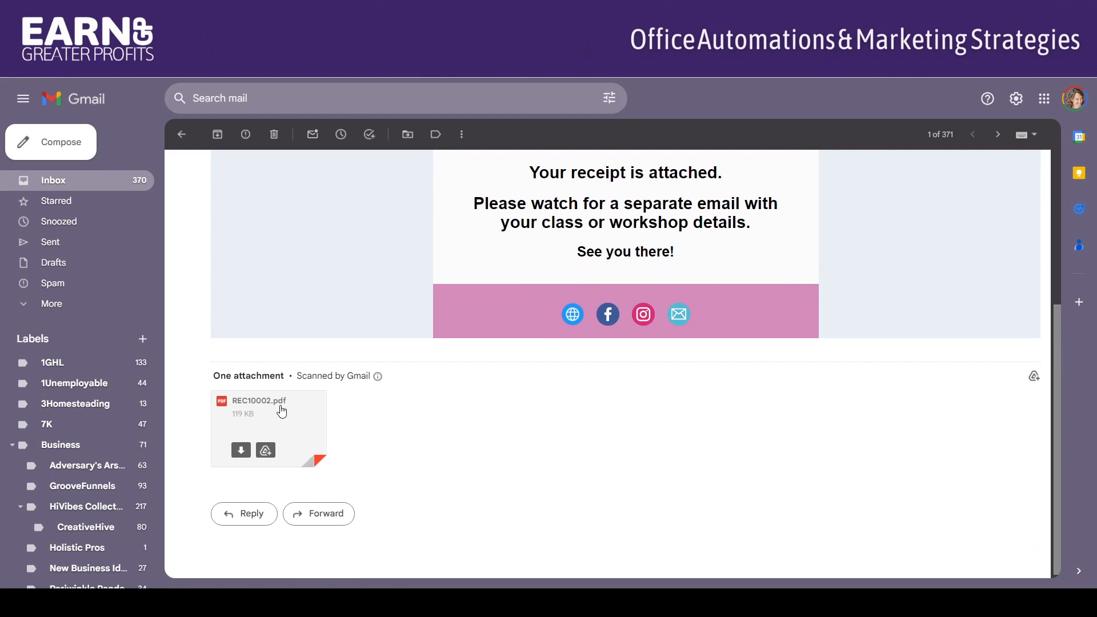
click(281, 412)
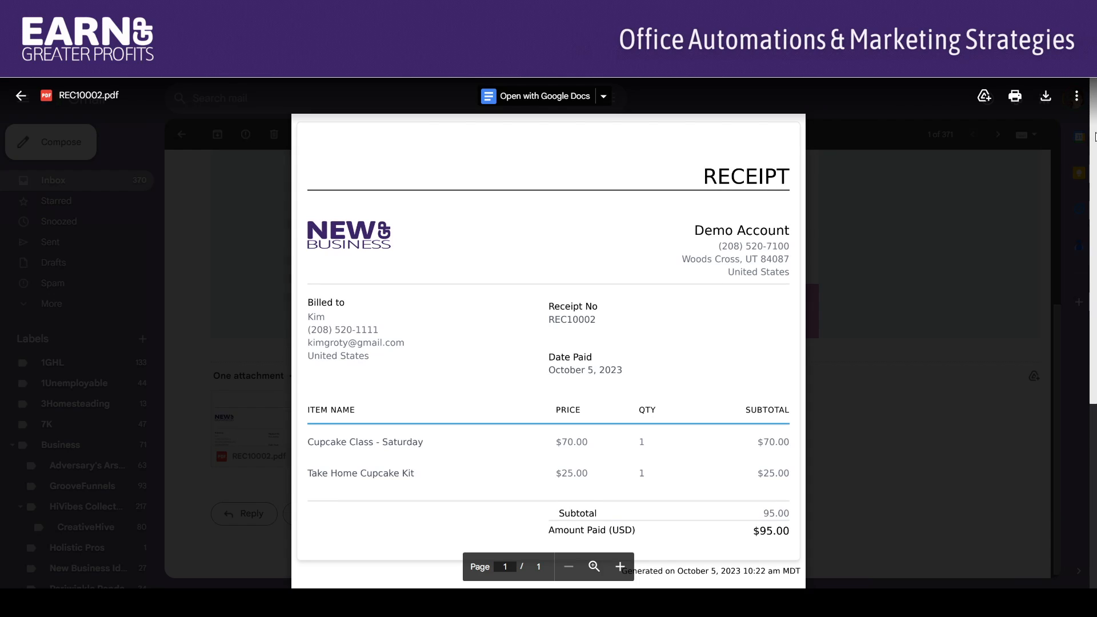
drag(1095, 137, 1095, 167)
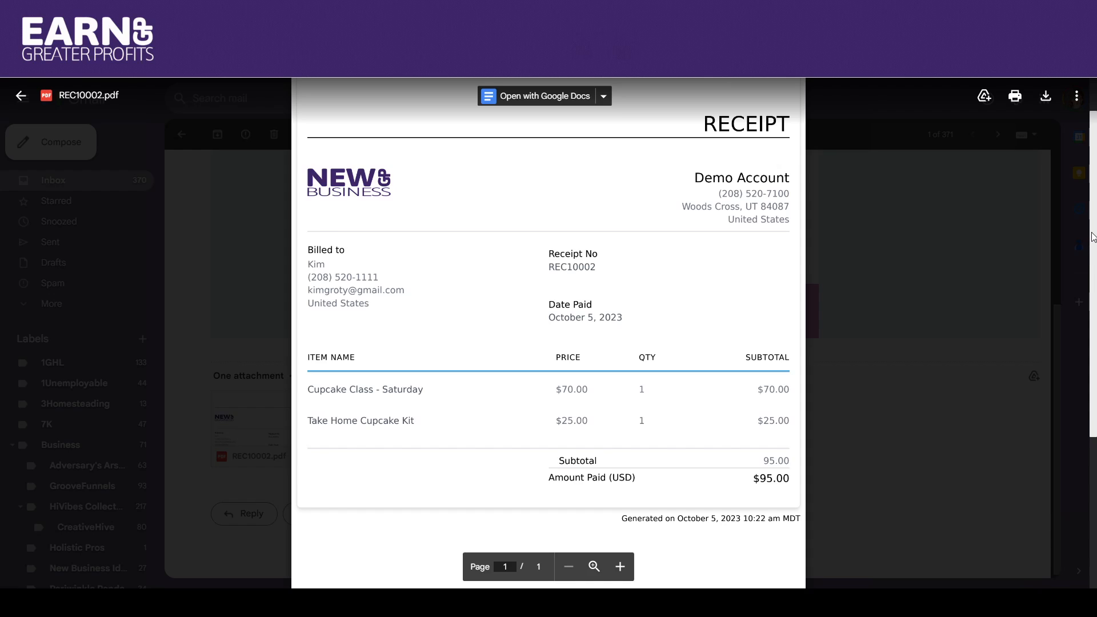
scroll(479, 236, up, 2)
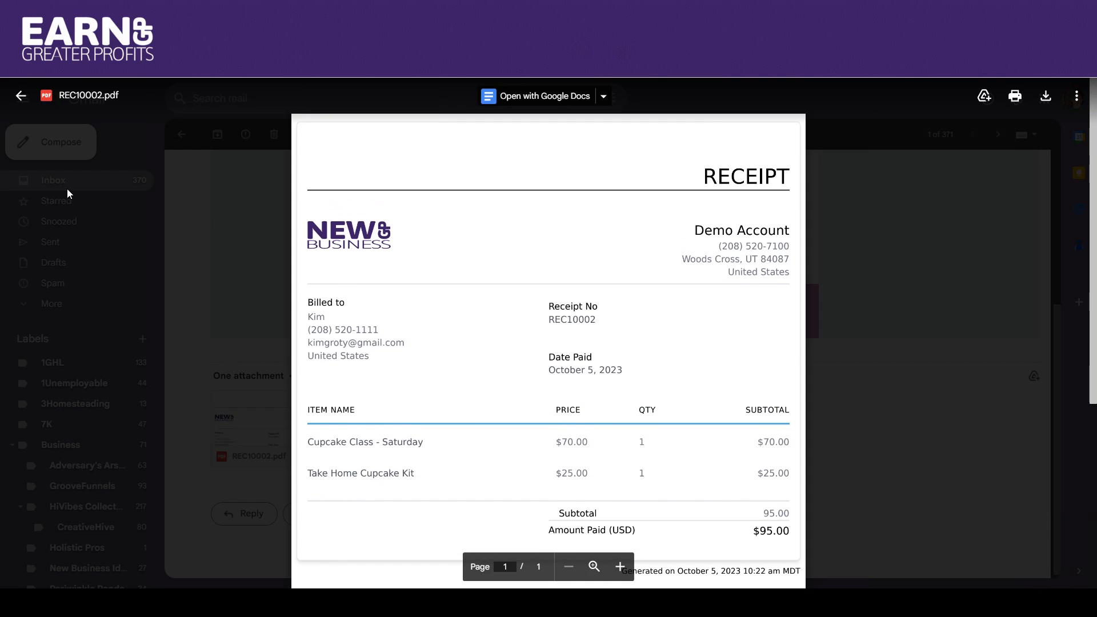
click(21, 95)
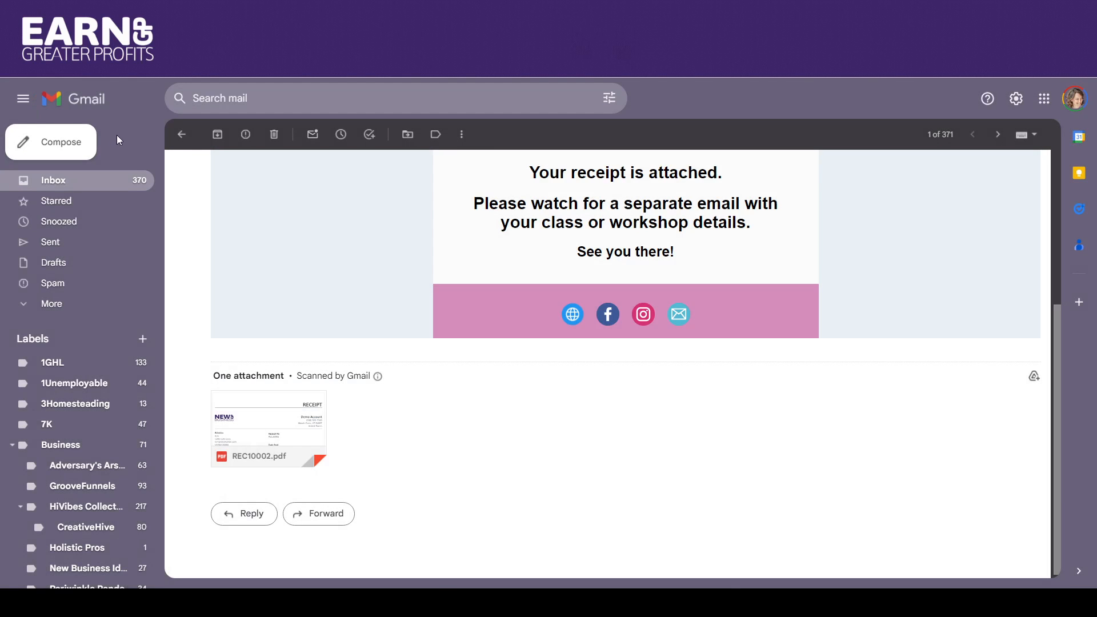
click(181, 136)
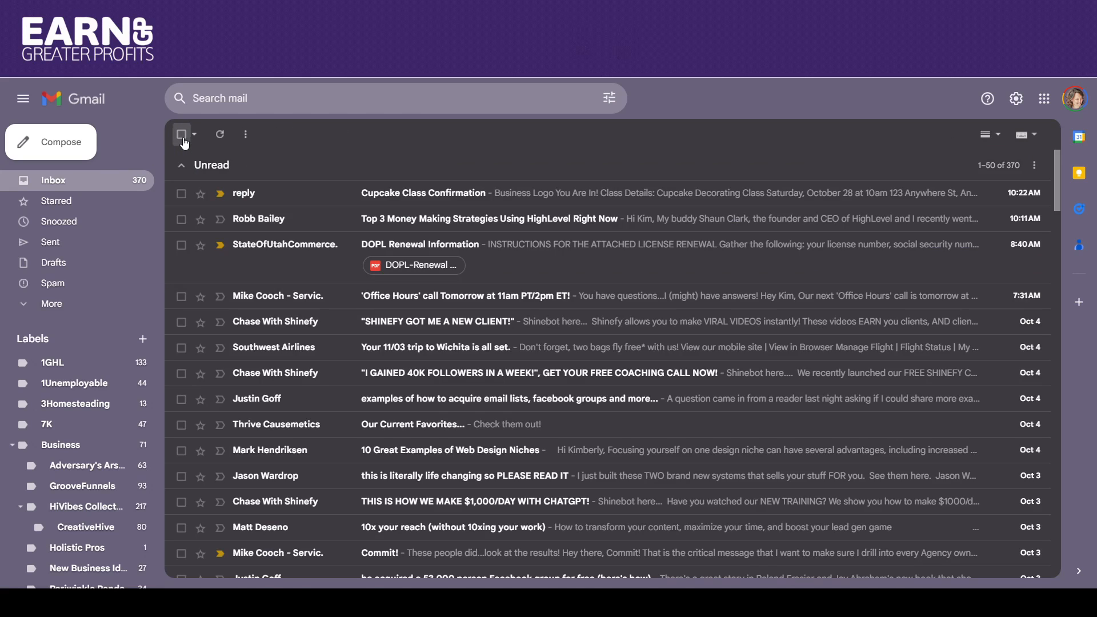
Open the "Cupcake Class Confirmation" email and review its class details and footer.
click(387, 192)
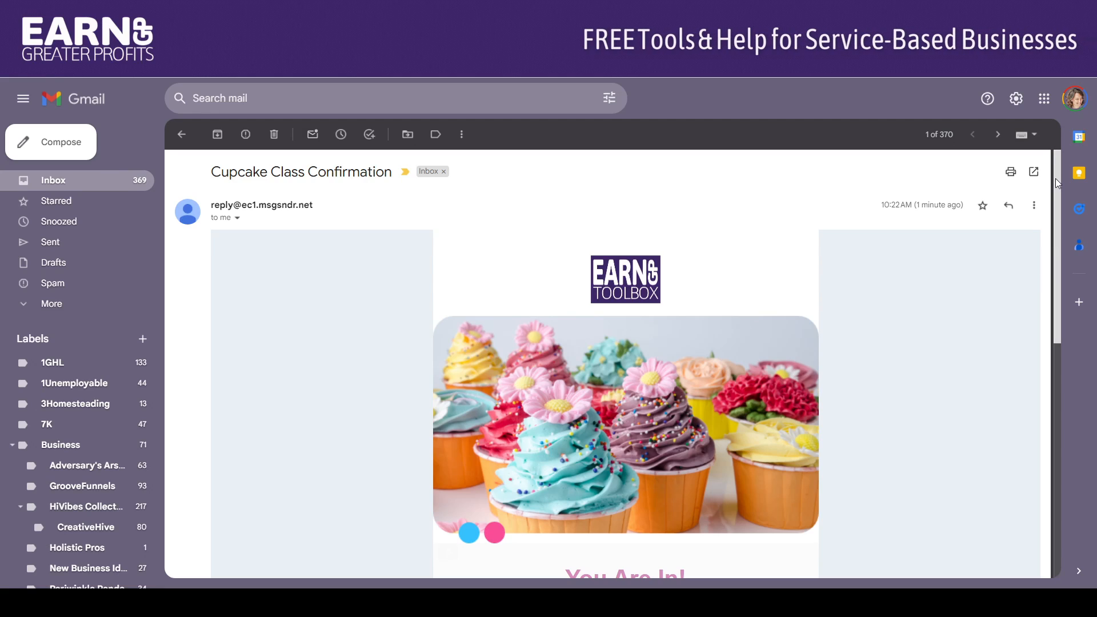
drag(1054, 178, 1028, 231)
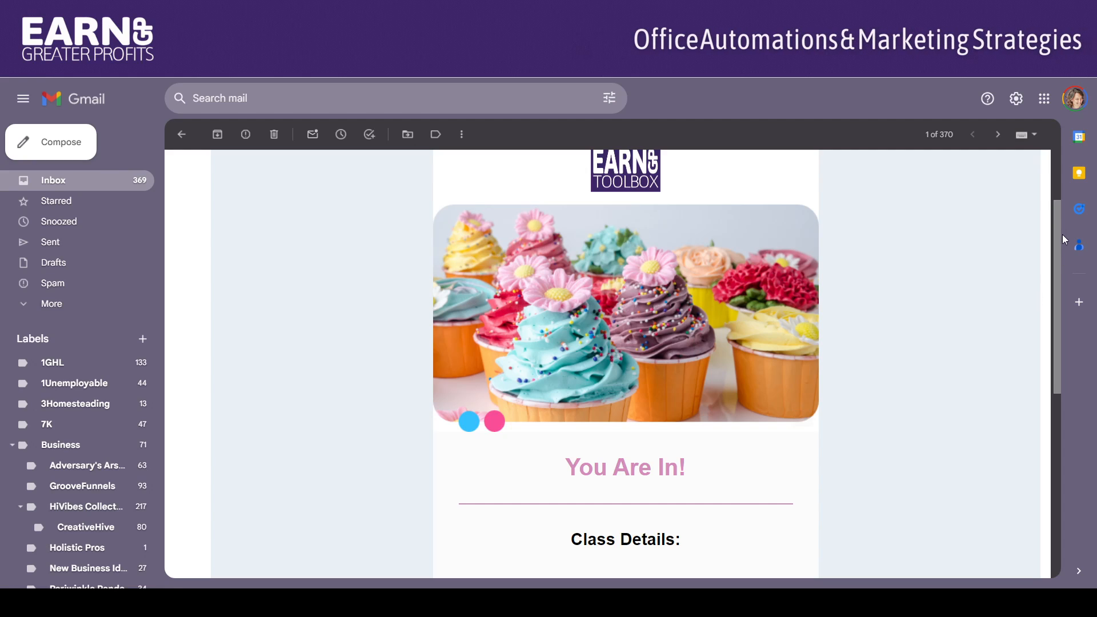
drag(1057, 230, 1089, 346)
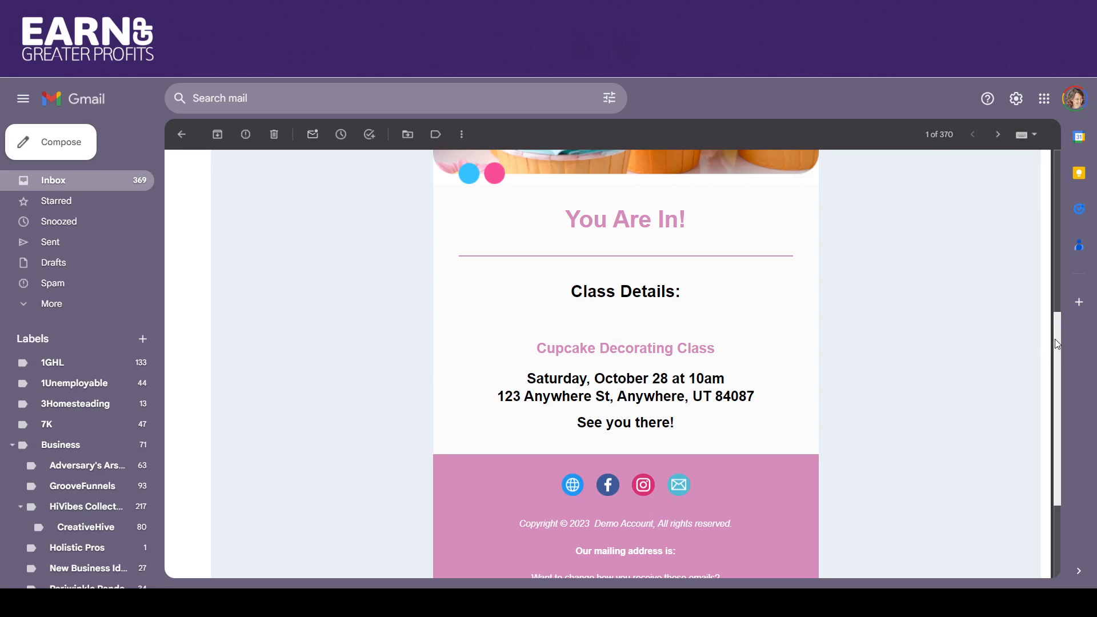
drag(1055, 338, 1054, 375)
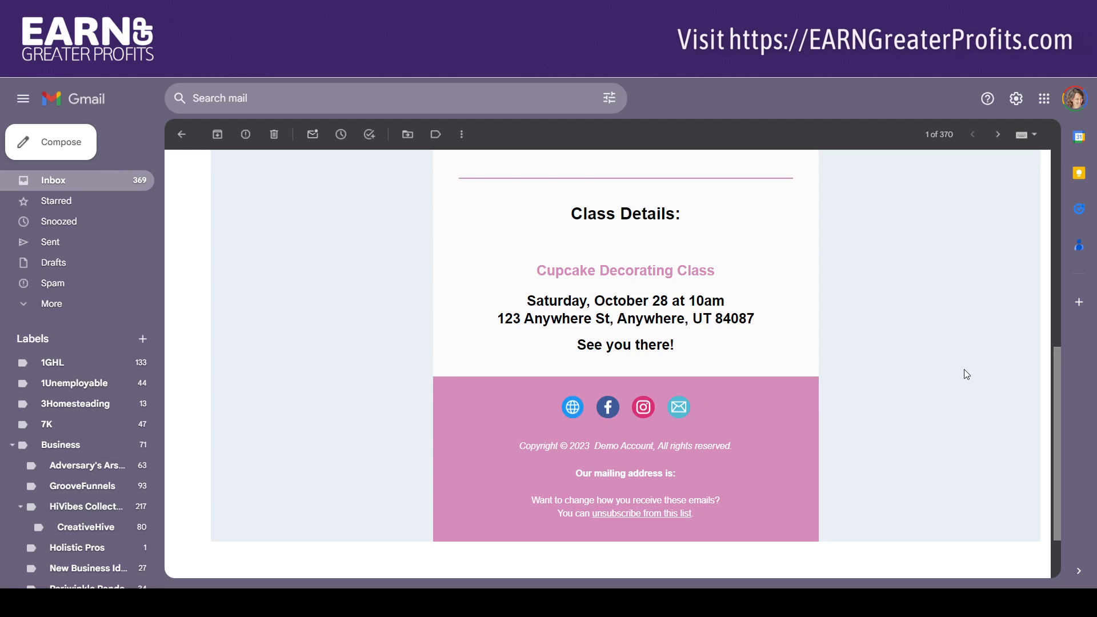
scroll(1057, 358, down, 1)
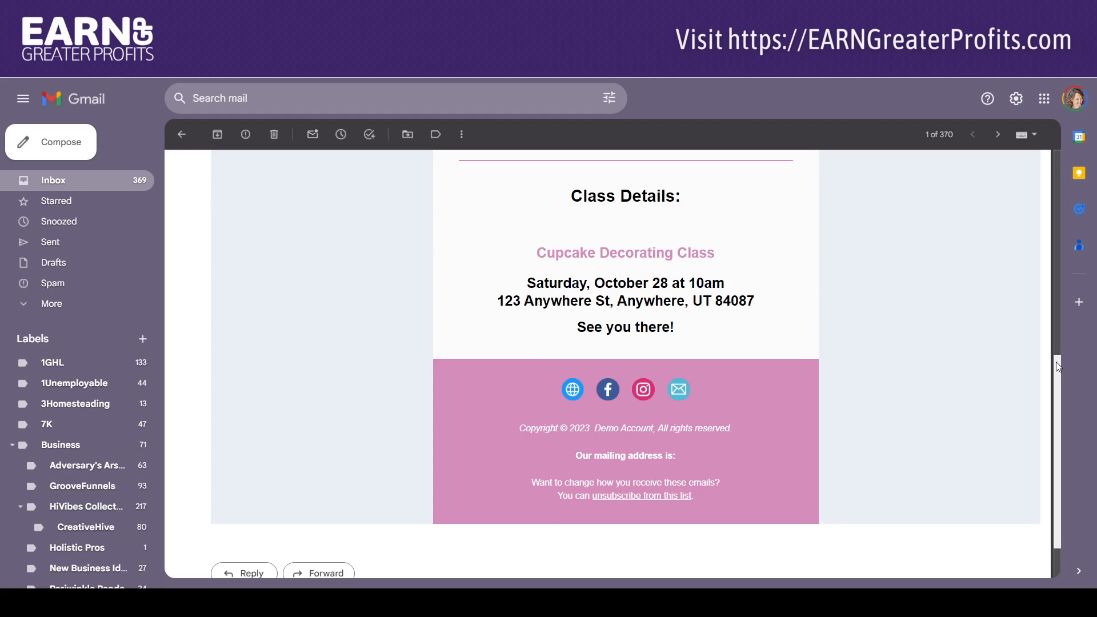
scroll(1055, 365, up, 1)
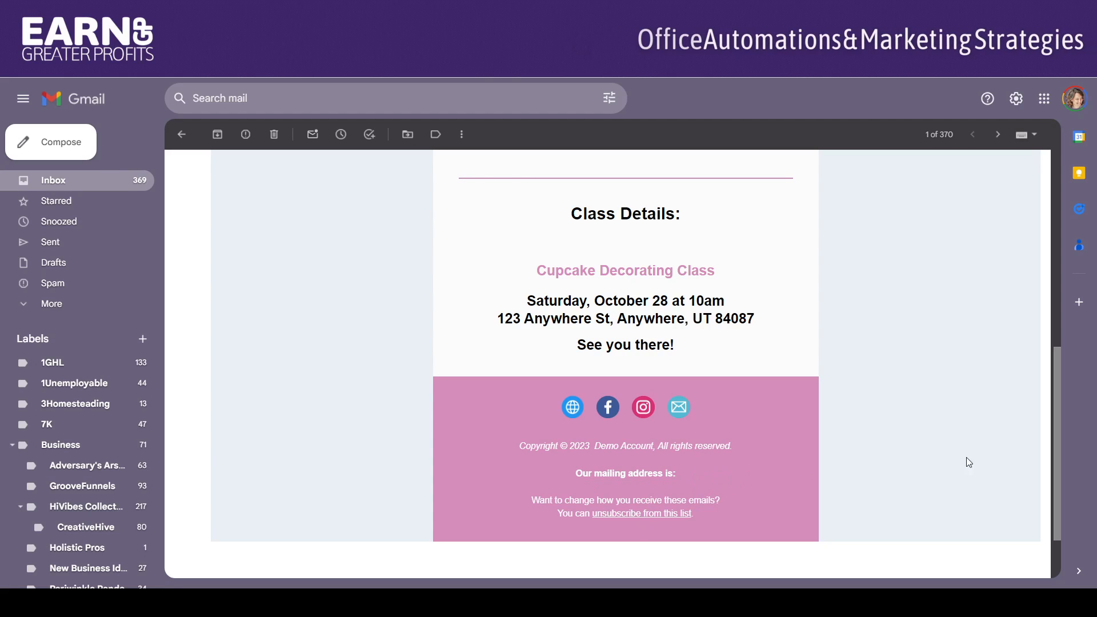
drag(1056, 394, 1037, 189)
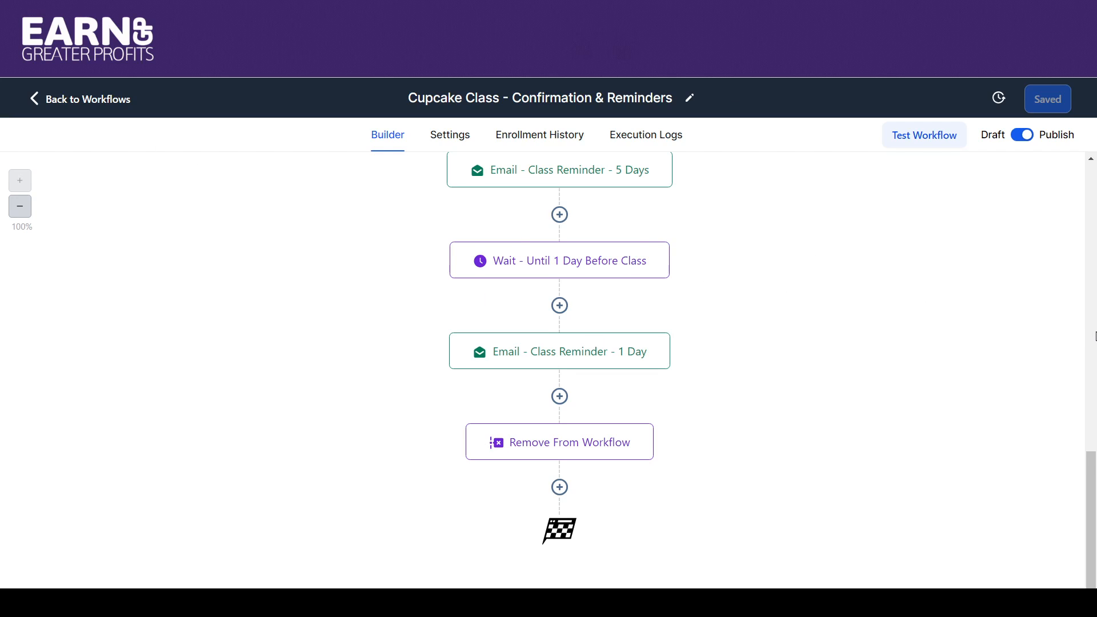
Switch to EARN Toolbox, go back to the workflow list and reopen the "Cupcake Class - Confirmation & Reminders" workflow.
click(1092, 329)
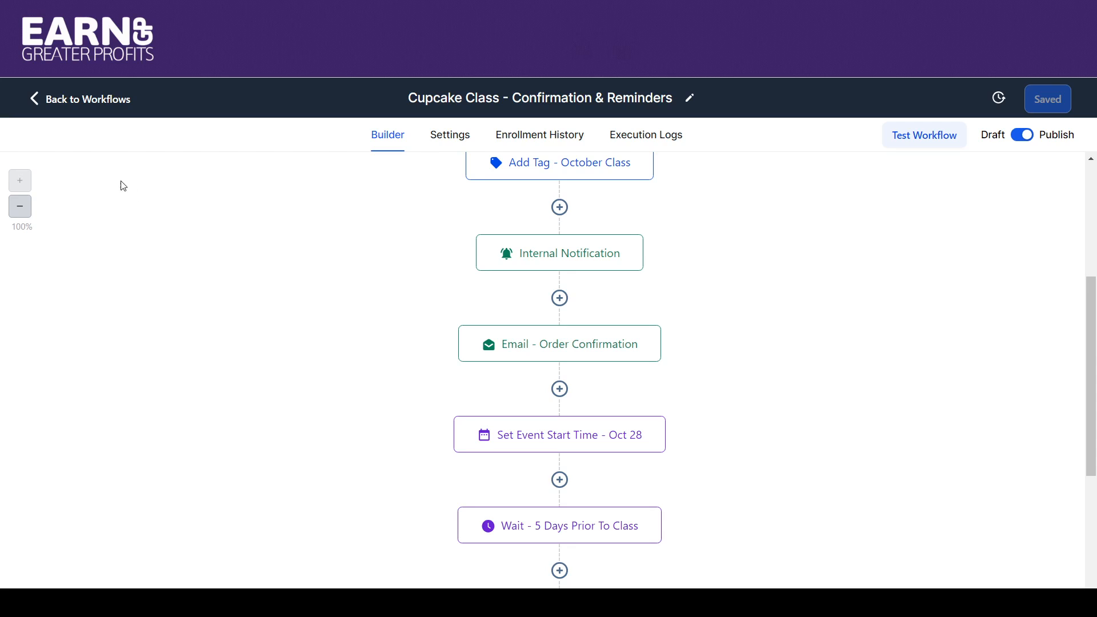
click(60, 105)
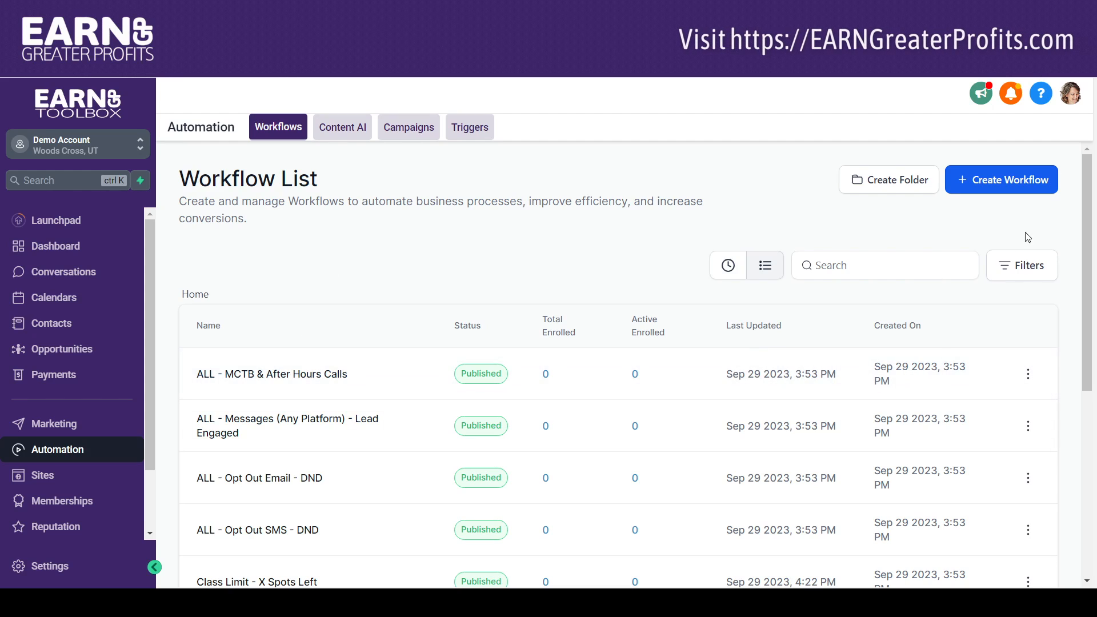
drag(1095, 195, 1095, 375)
click(275, 402)
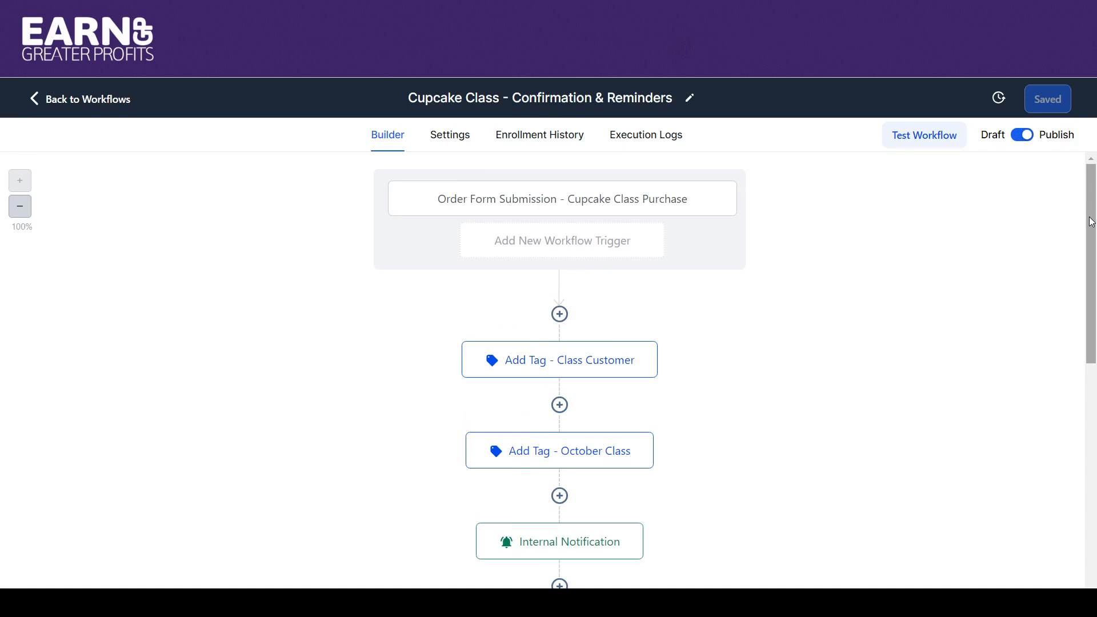
Follow the workflow's actions down to "Wait - 5 Days Prior to Class", view the active contacts in that step and close the statistics.
drag(1091, 221, 1088, 326)
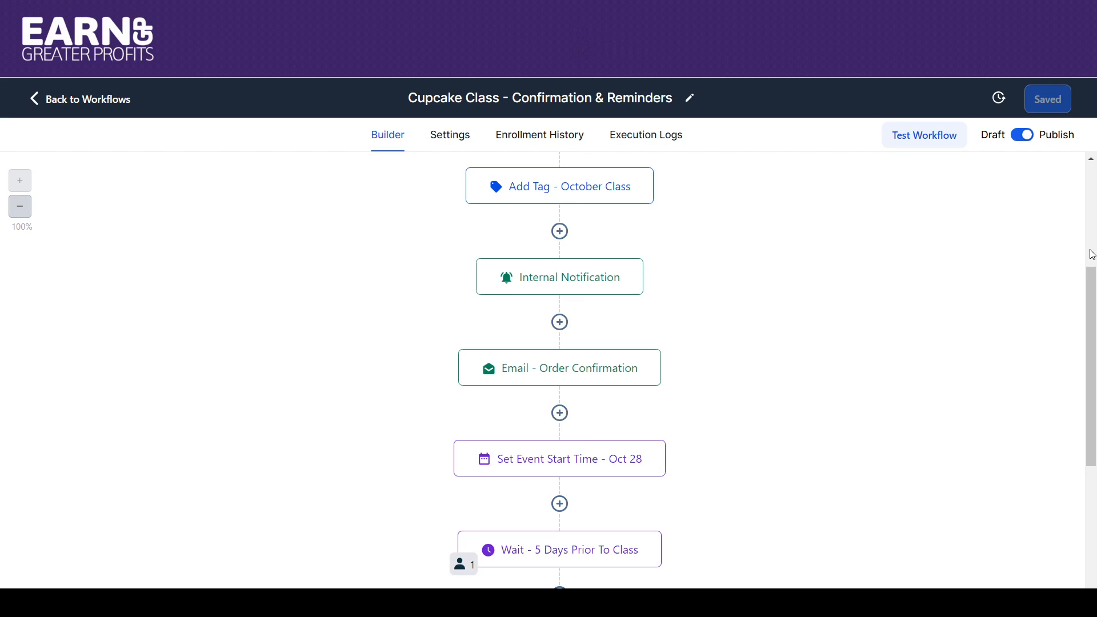
drag(1092, 295, 1095, 399)
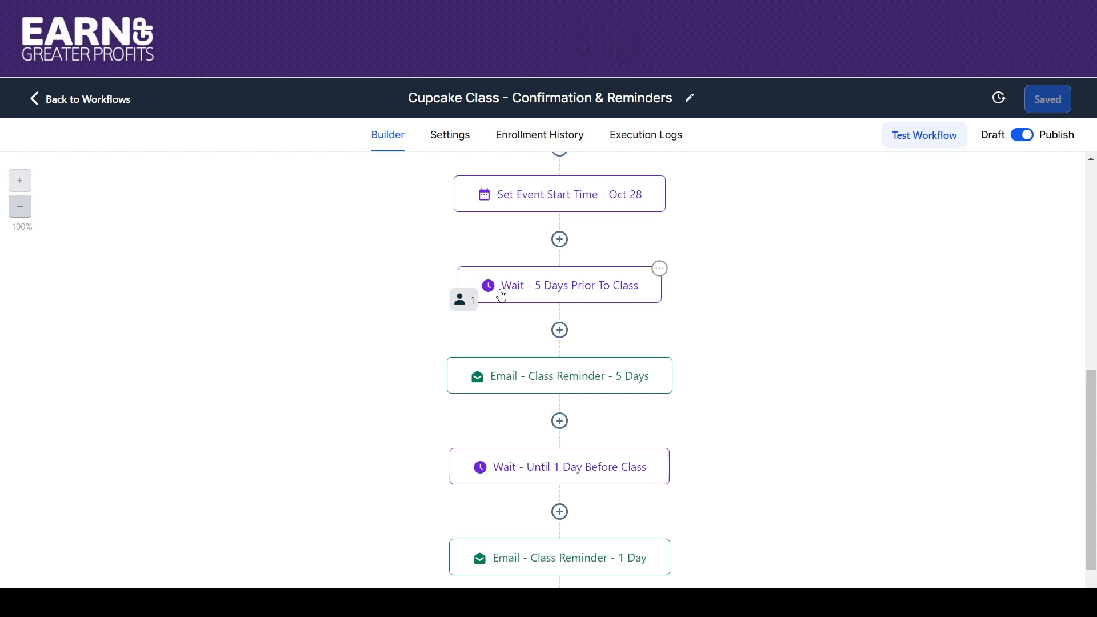
drag(1092, 386, 1081, 323)
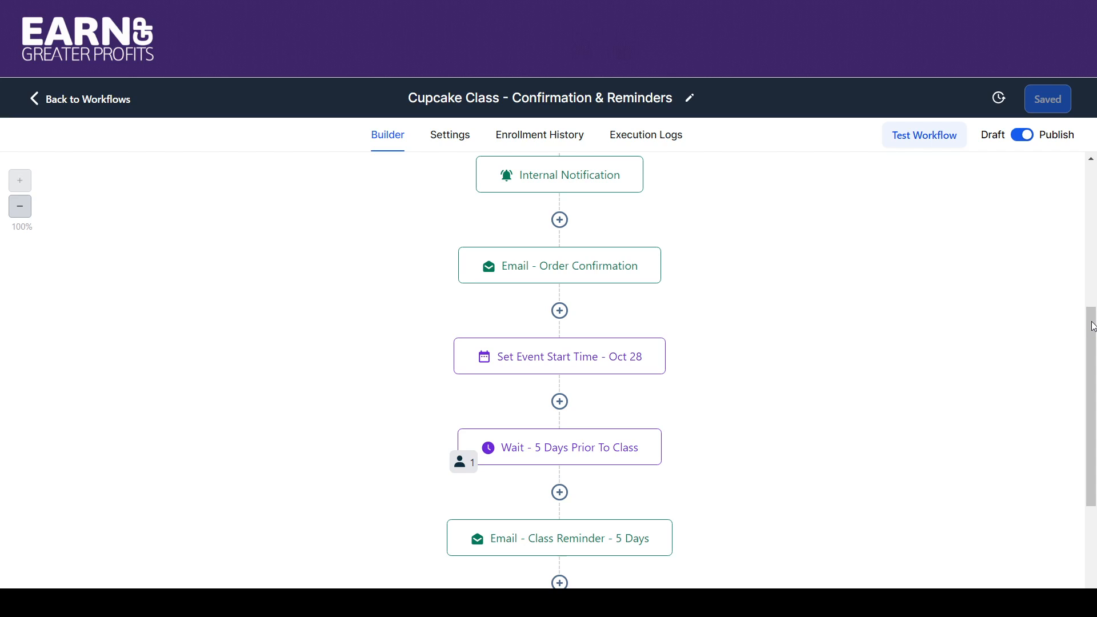
drag(1093, 327, 1093, 340)
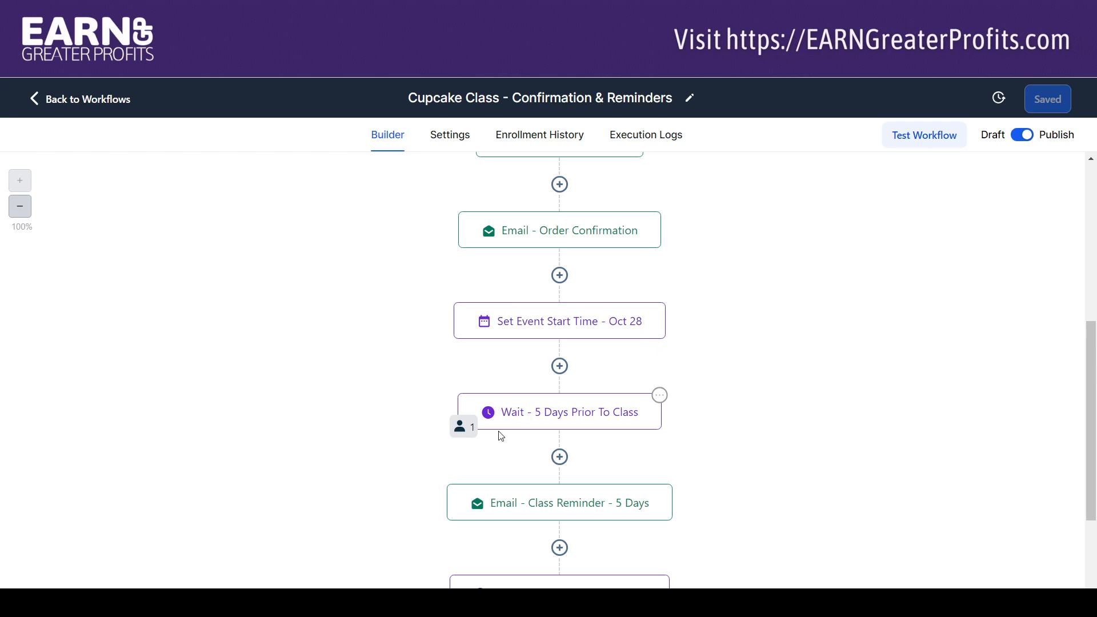
click(467, 432)
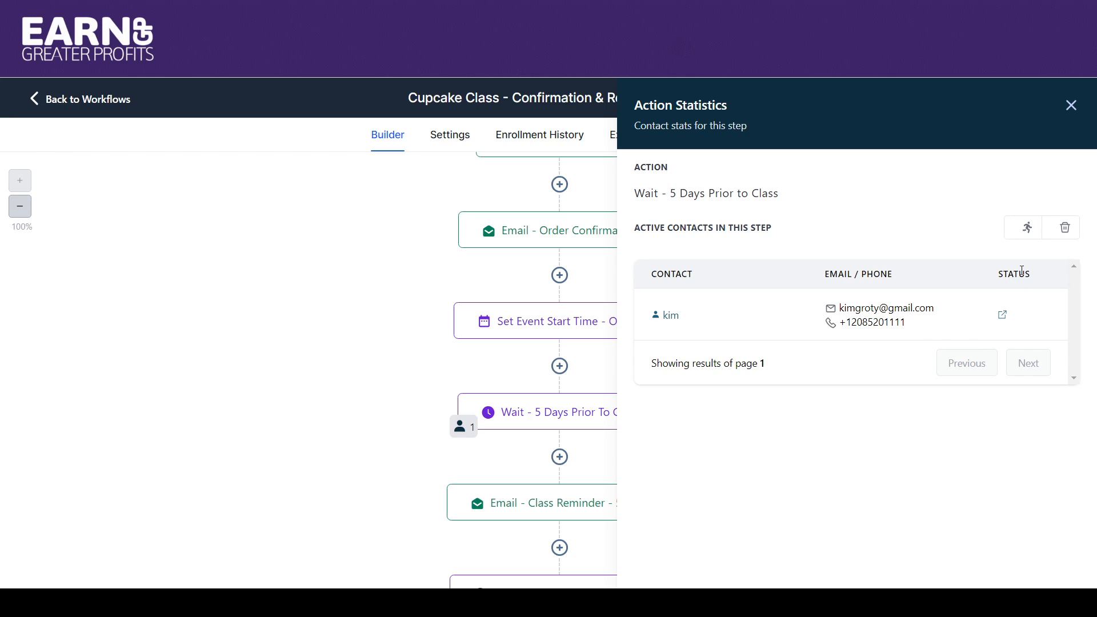
click(1071, 105)
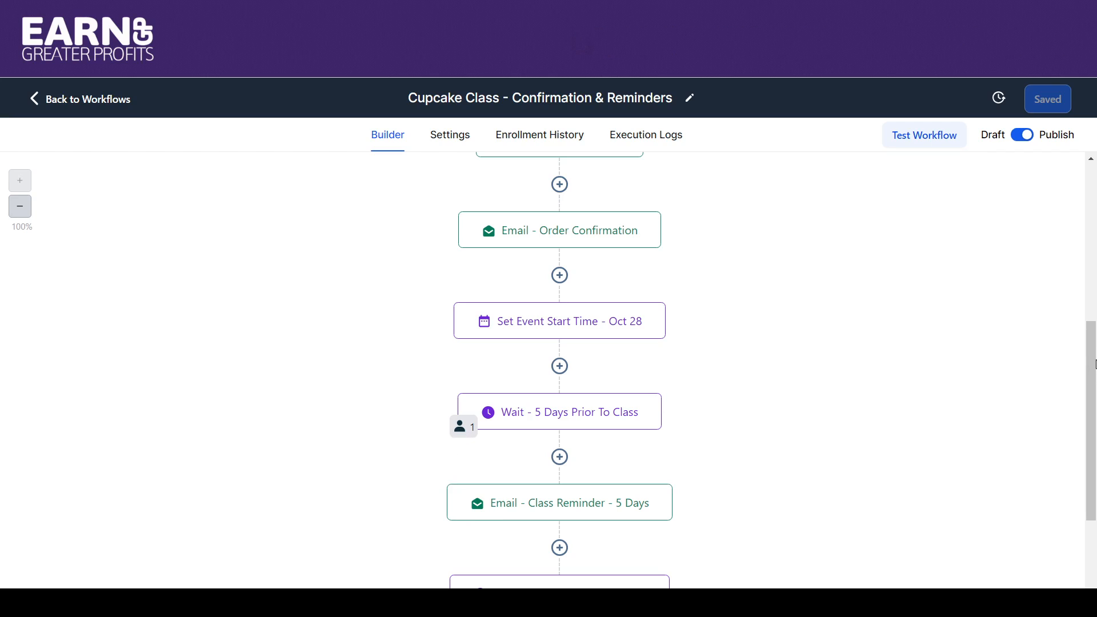
scroll(1094, 363, down, 3)
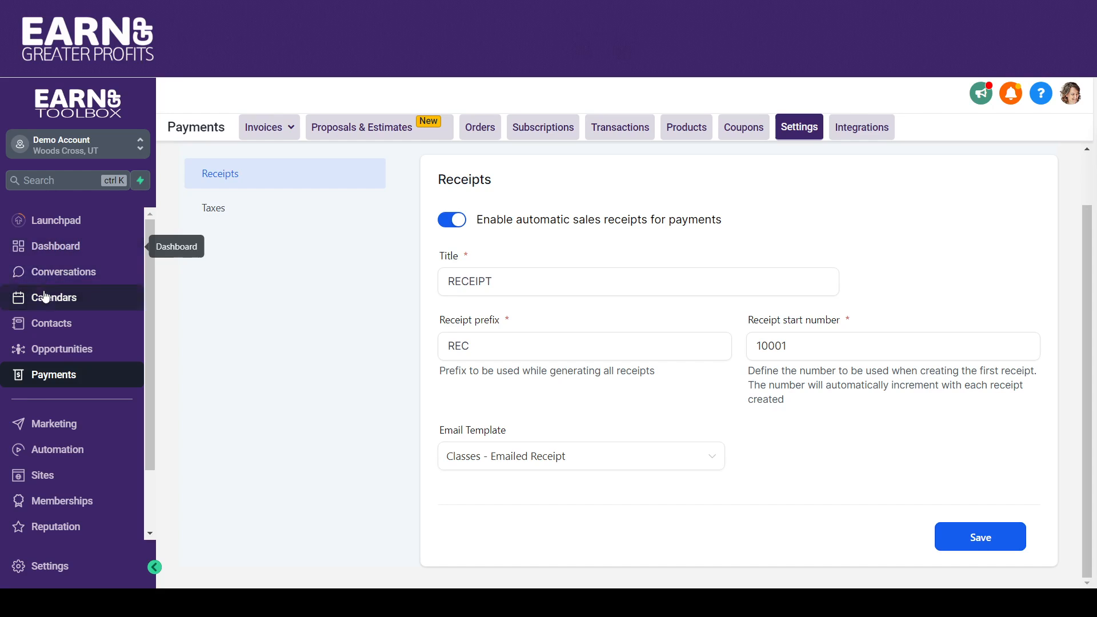
Open the contacts list to check the test customer's record and tags.
click(46, 324)
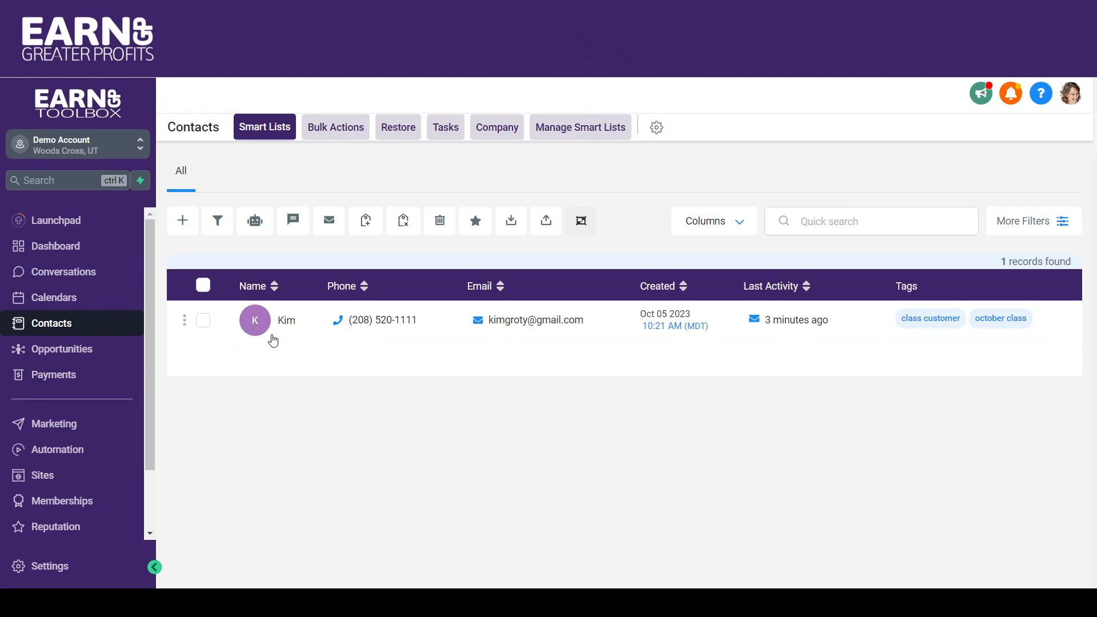